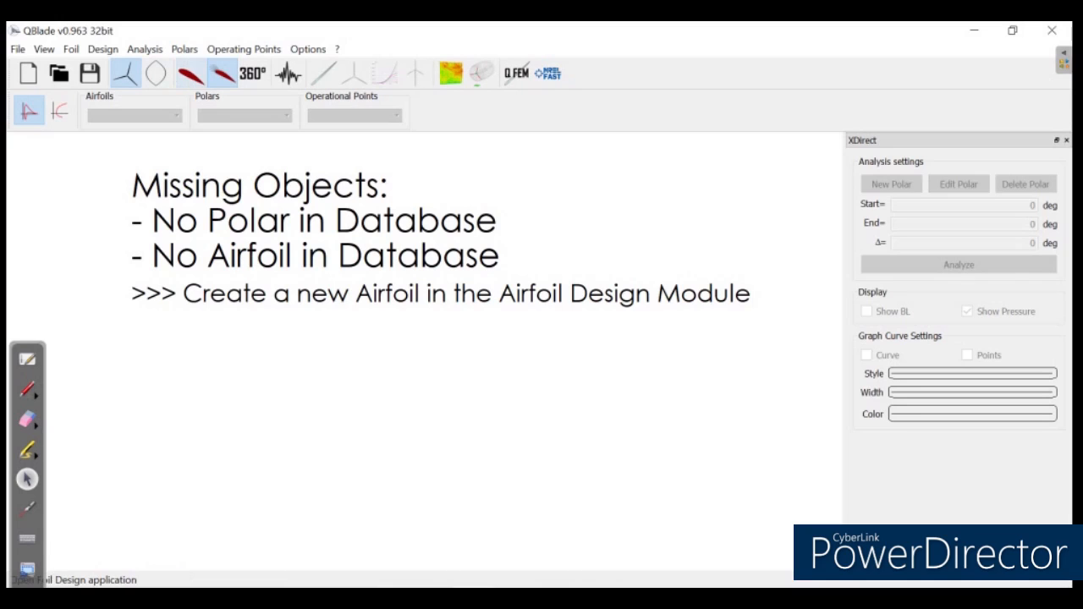
Step: Open the Airfoil Design module and reshape the spline foil to about 11.9% thickness by moving its upper and lower control points outward
{"action": "left_click", "coordinate": [191, 75]}
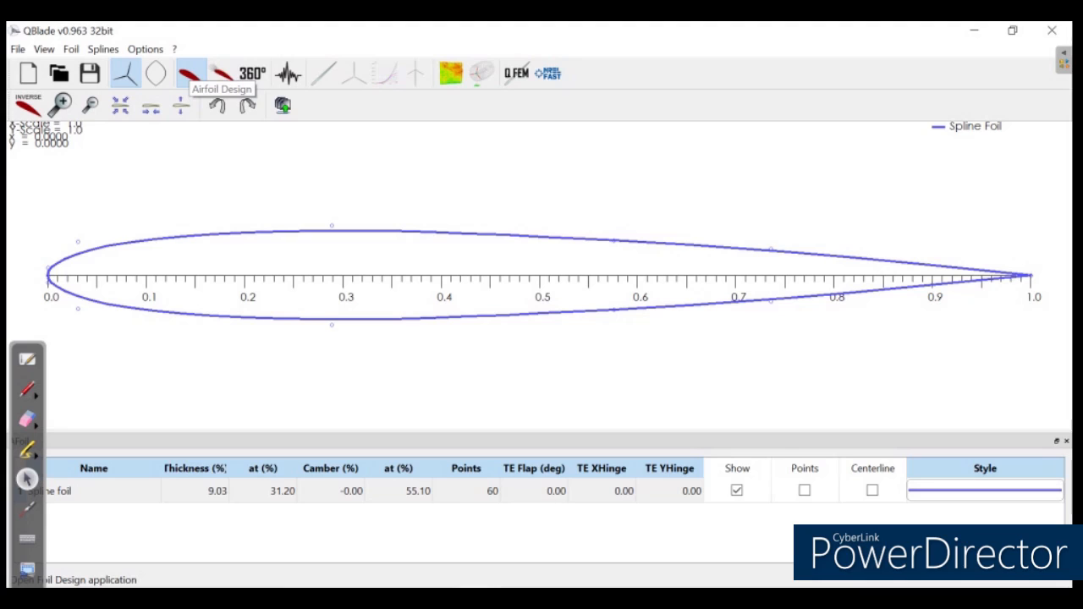
{"action": "left_click", "coordinate": [190, 74]}
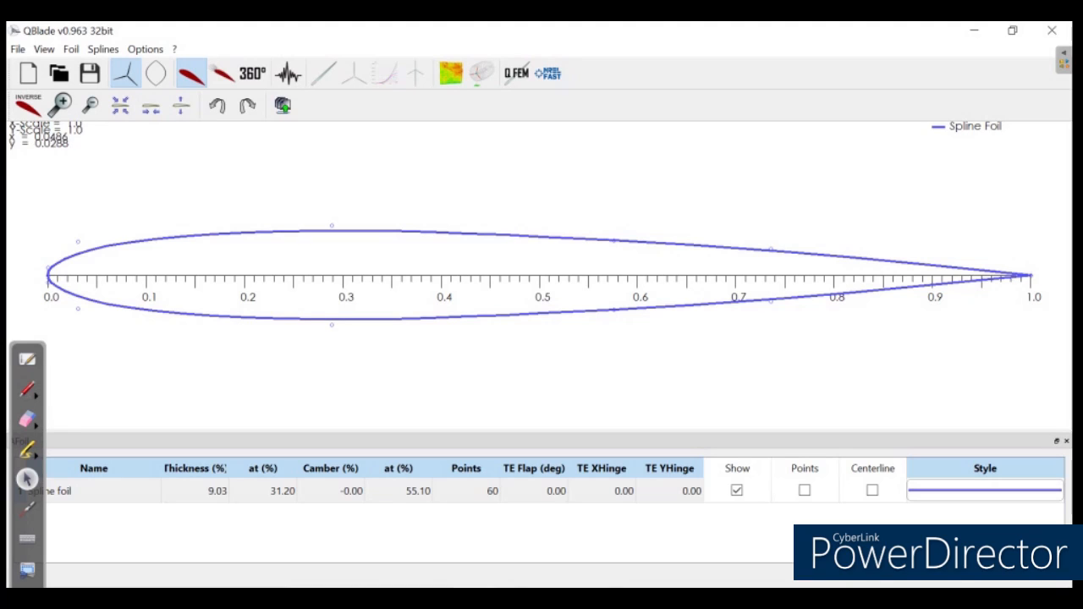
{"action": "mouse_move", "coordinate": [78, 241]}
{"action": "left_mouse_down"}
{"action": "mouse_move", "coordinate": [89, 251]}
{"action": "mouse_move", "coordinate": [81, 232]}
{"action": "left_mouse_up"}
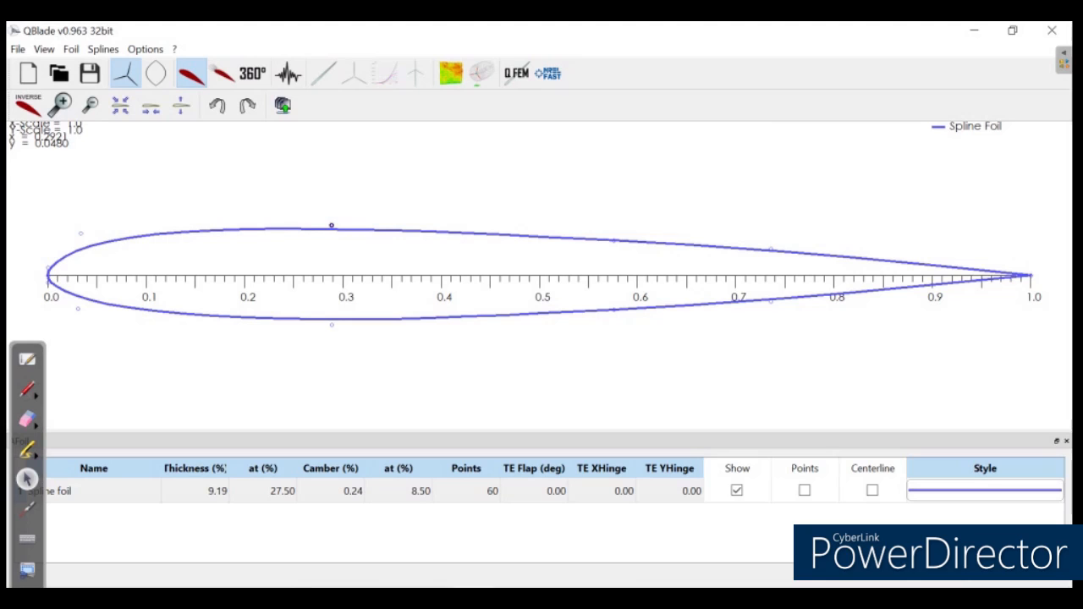
{"action": "left_click_drag", "start_coordinate": [330, 226], "coordinate": [333, 221]}
{"action": "left_click_drag", "start_coordinate": [331, 324], "coordinate": [333, 340]}
{"action": "left_click_drag", "start_coordinate": [79, 308], "coordinate": [106, 333]}
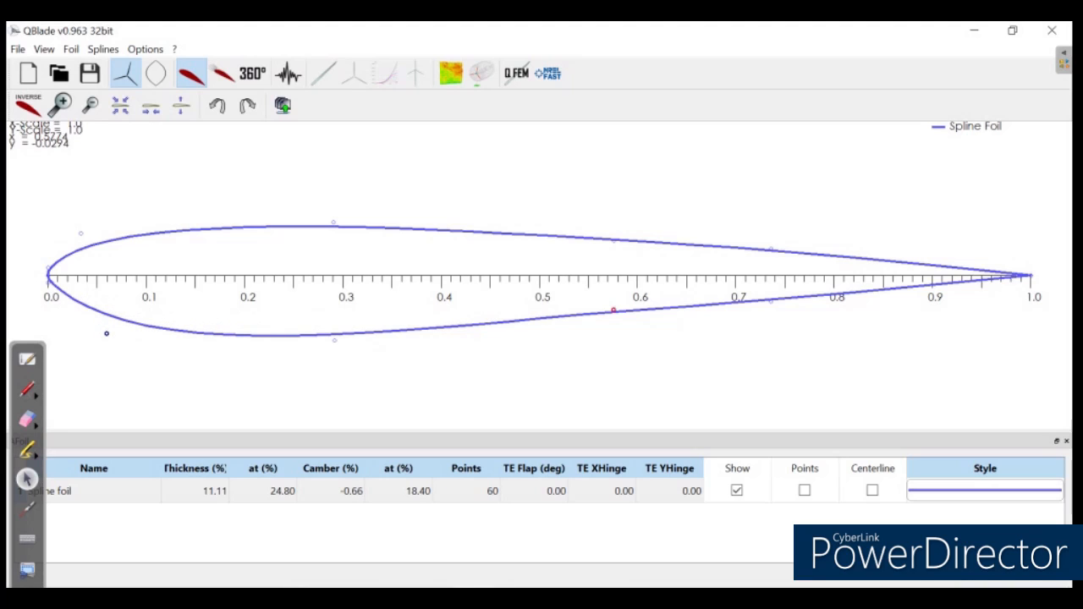
{"action": "left_click_drag", "start_coordinate": [614, 311], "coordinate": [619, 320]}
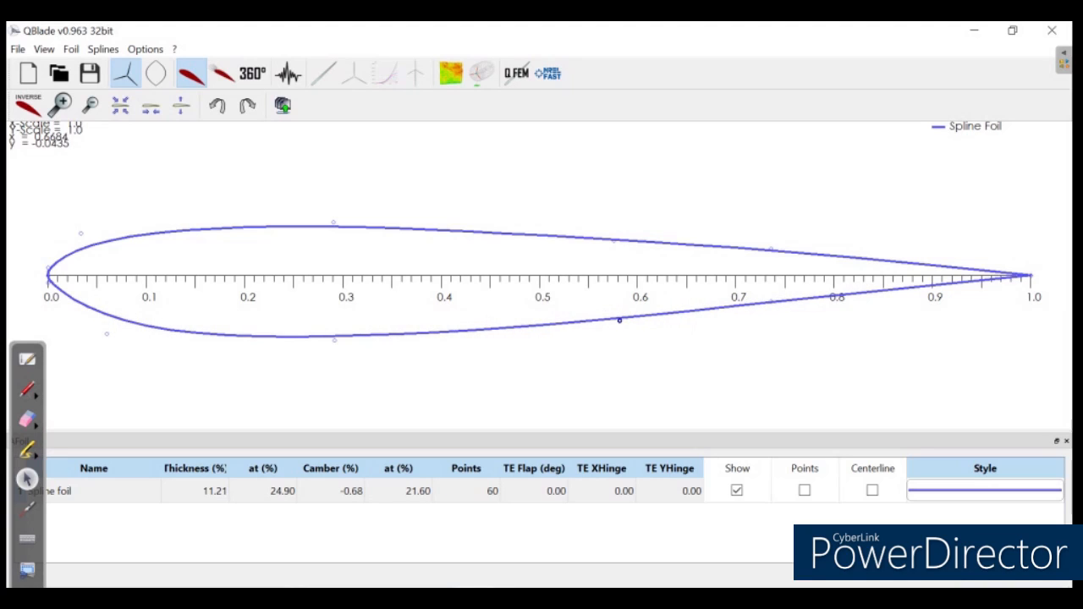
{"action": "left_click_drag", "start_coordinate": [770, 250], "coordinate": [774, 234]}
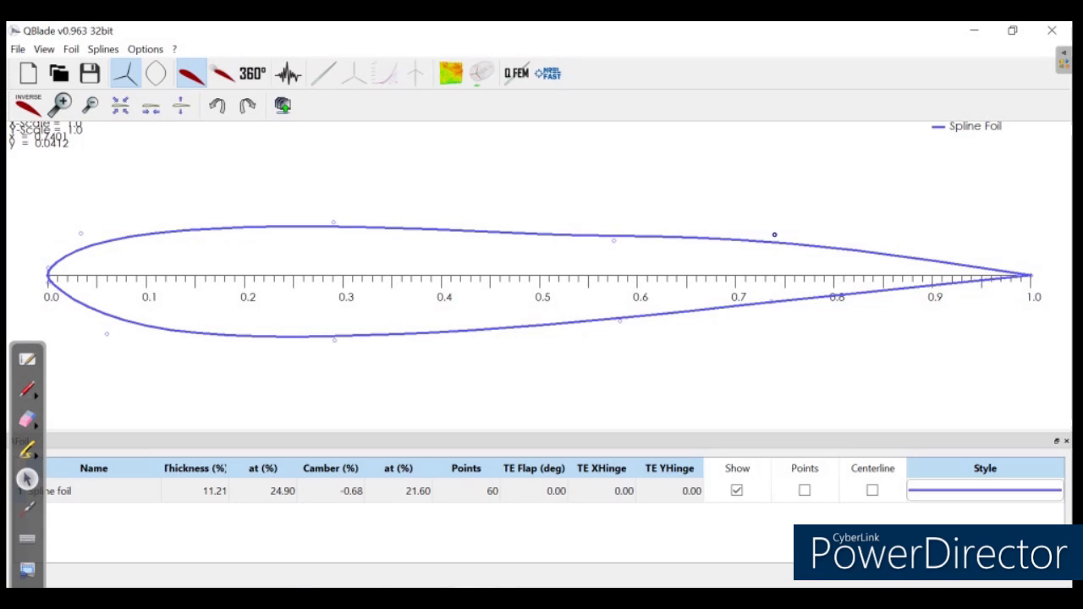
{"action": "left_click_drag", "start_coordinate": [614, 240], "coordinate": [611, 225]}
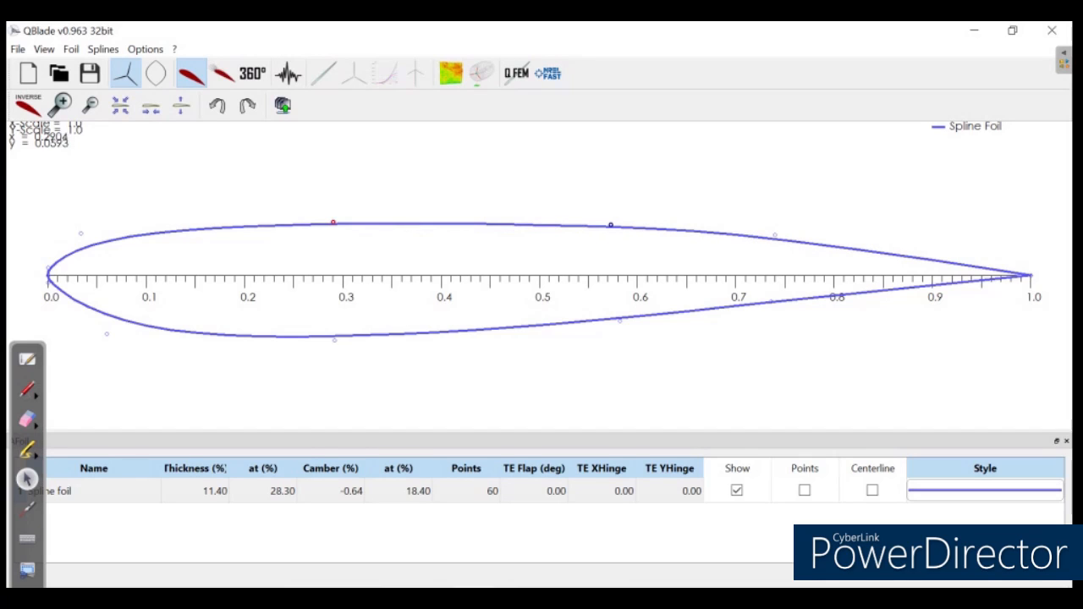
{"action": "left_click_drag", "start_coordinate": [333, 223], "coordinate": [328, 214]}
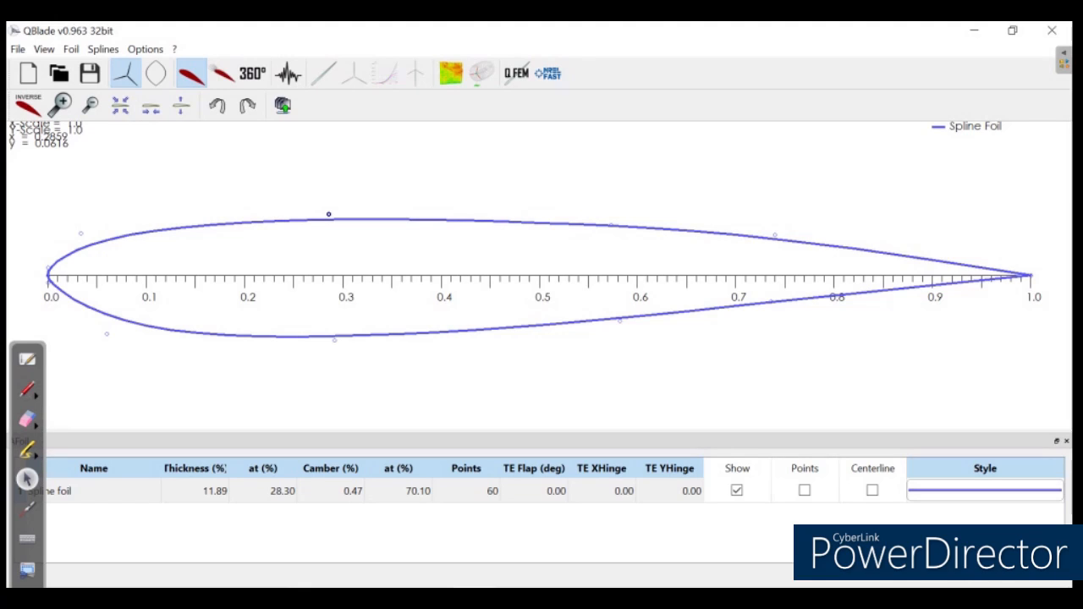
Step: Generate a NACA 23012 foil with 100 panels
{"action": "right_click", "coordinate": [366, 180]}
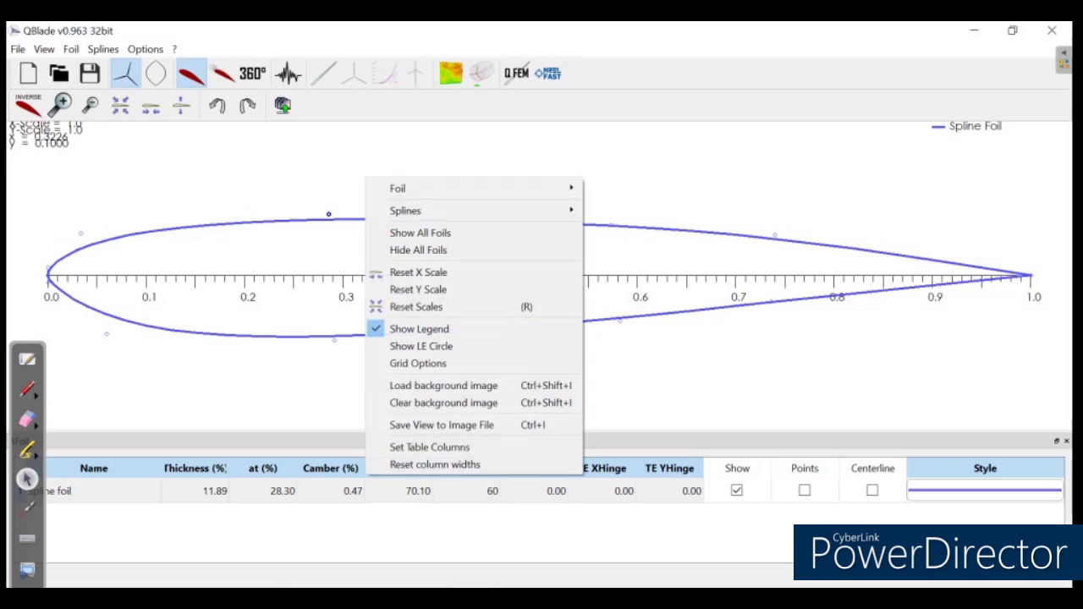
{"action": "mouse_move", "coordinate": [423, 188]}
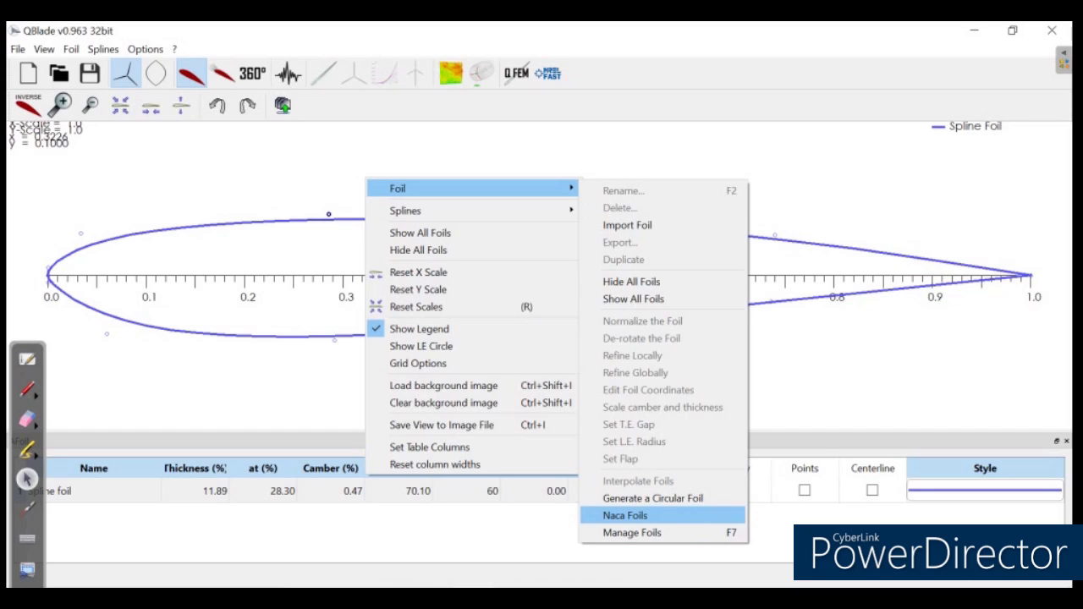
{"action": "left_click", "coordinate": [624, 515]}
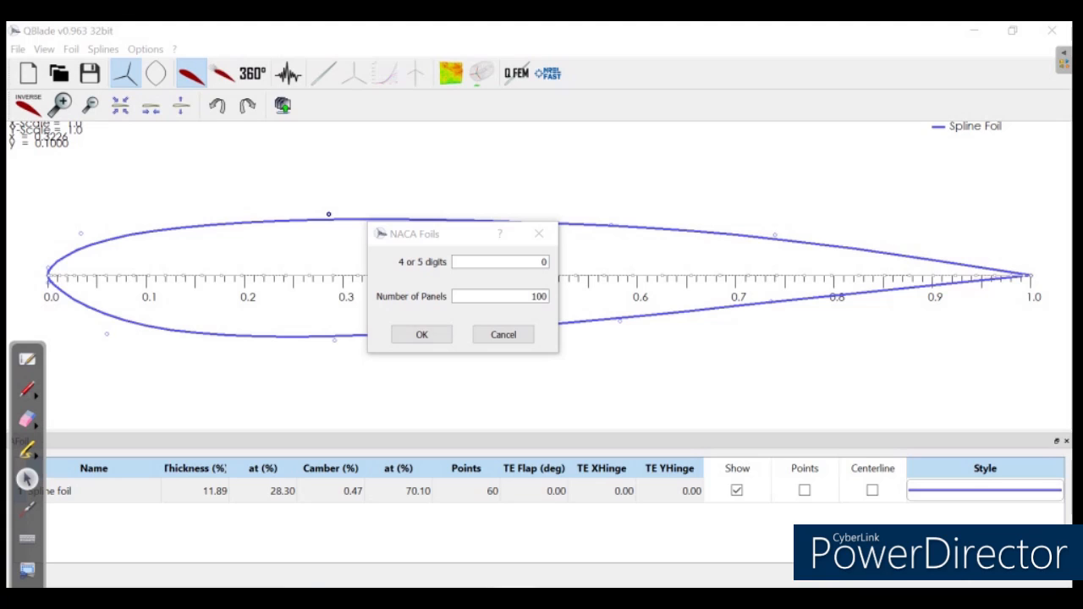
{"action": "left_click", "coordinate": [541, 261]}
{"action": "left_click_drag", "start_coordinate": [541, 261], "coordinate": [548, 262]}
{"action": "type", "text": "23012"}
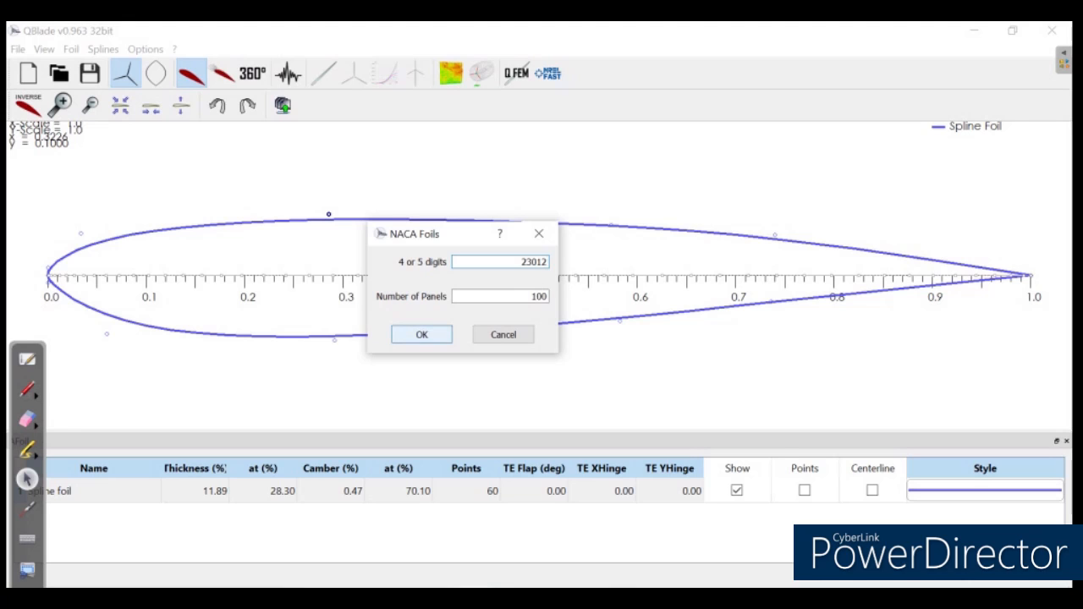
{"action": "key", "text": "Return"}
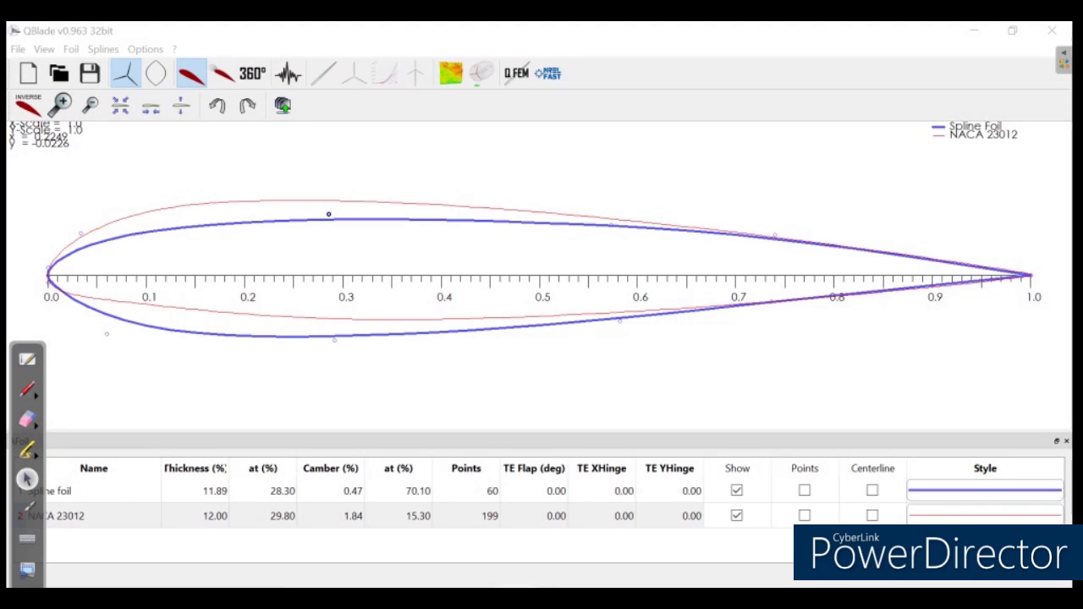
Step: Import the foil file SD7062.dat from the Qblade folder
{"action": "right_click", "coordinate": [479, 177]}
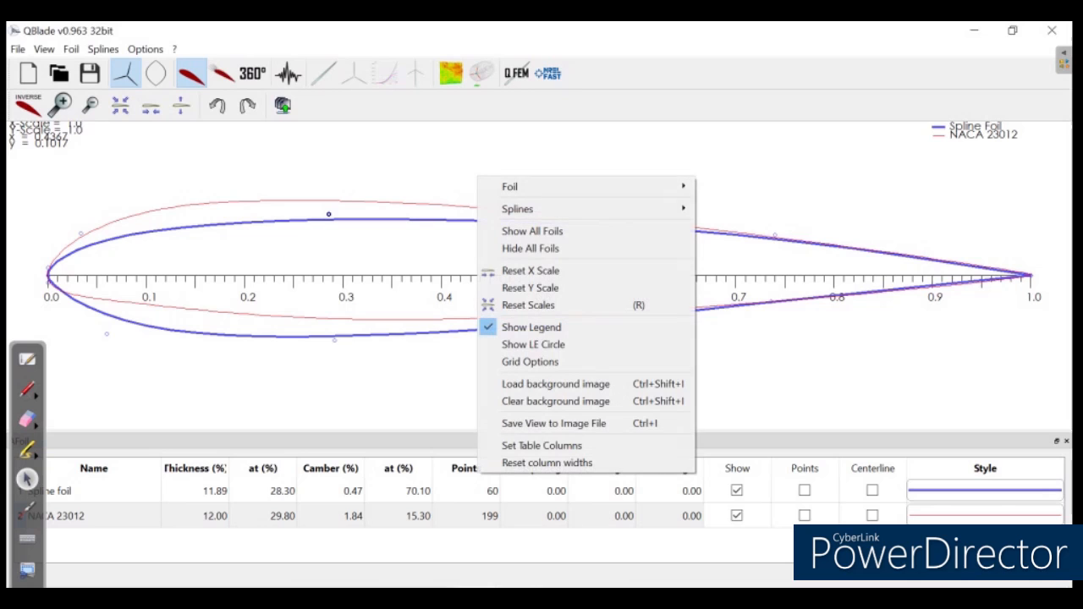
{"action": "mouse_move", "coordinate": [511, 186]}
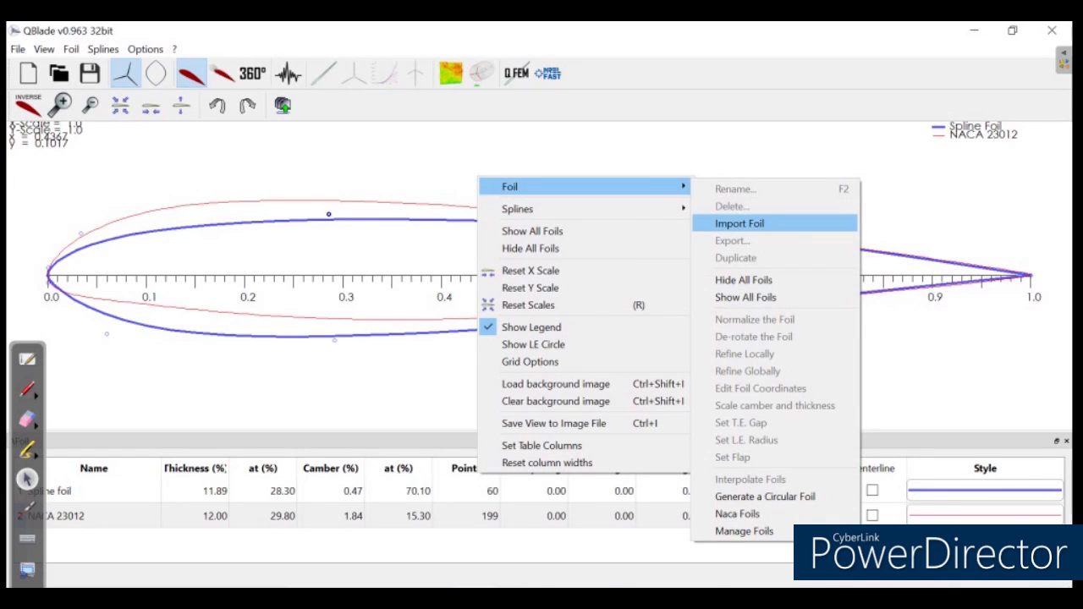
{"action": "left_click", "coordinate": [740, 223]}
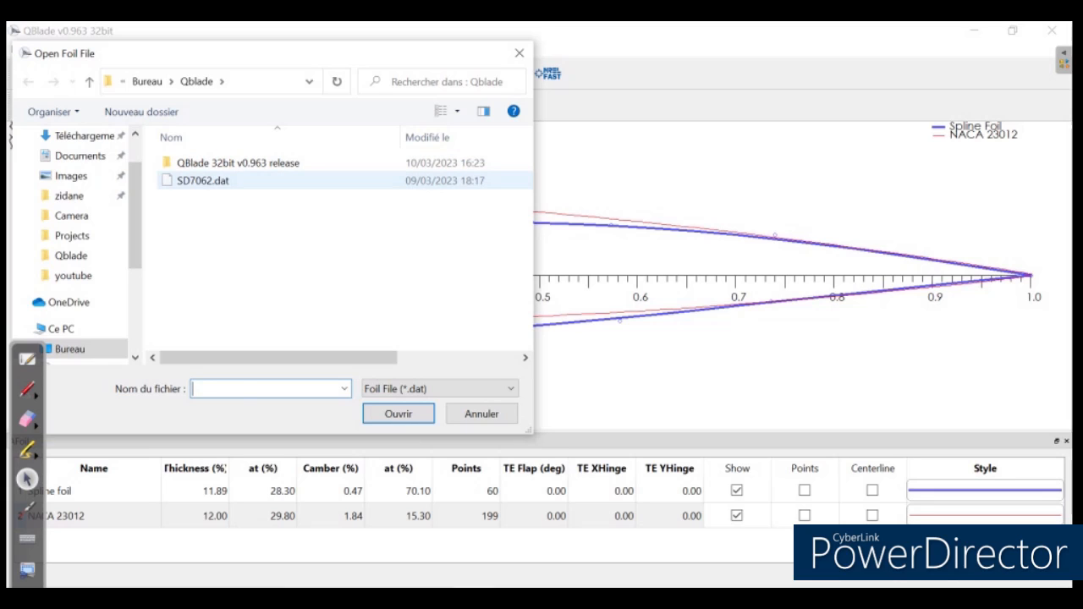
{"action": "left_click", "coordinate": [203, 180]}
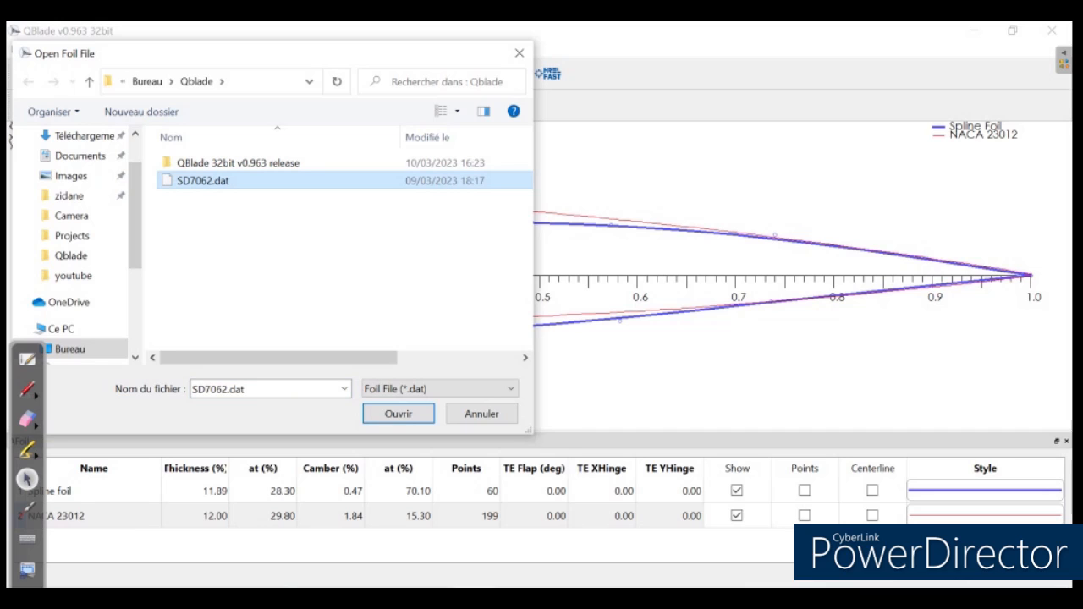
{"action": "left_click", "coordinate": [397, 414]}
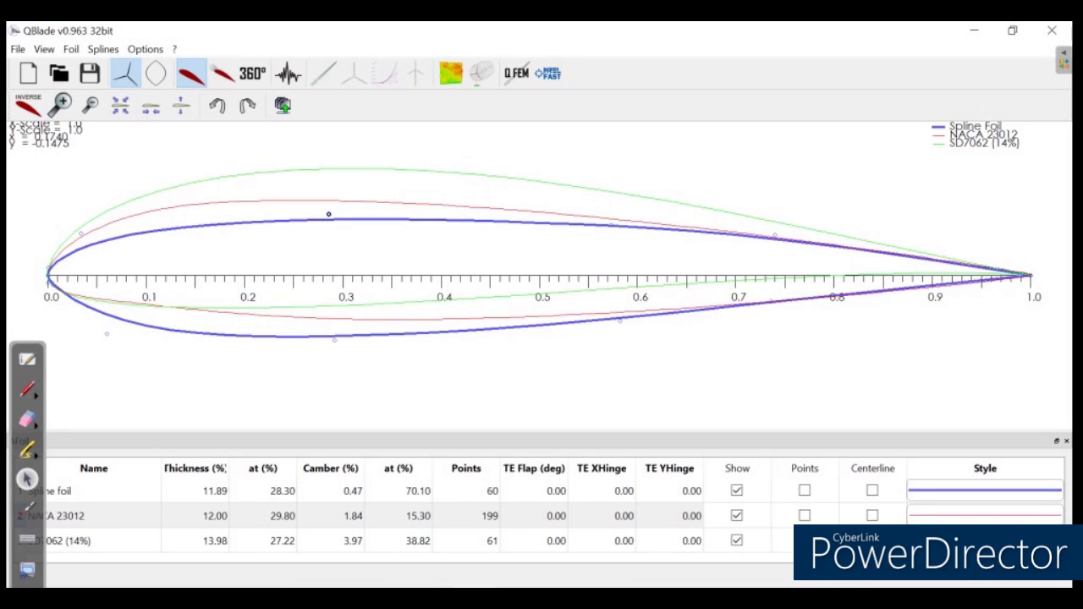
Step: Rename the imported SD7062 (14%) foil as SD7062
{"action": "left_click", "coordinate": [194, 541]}
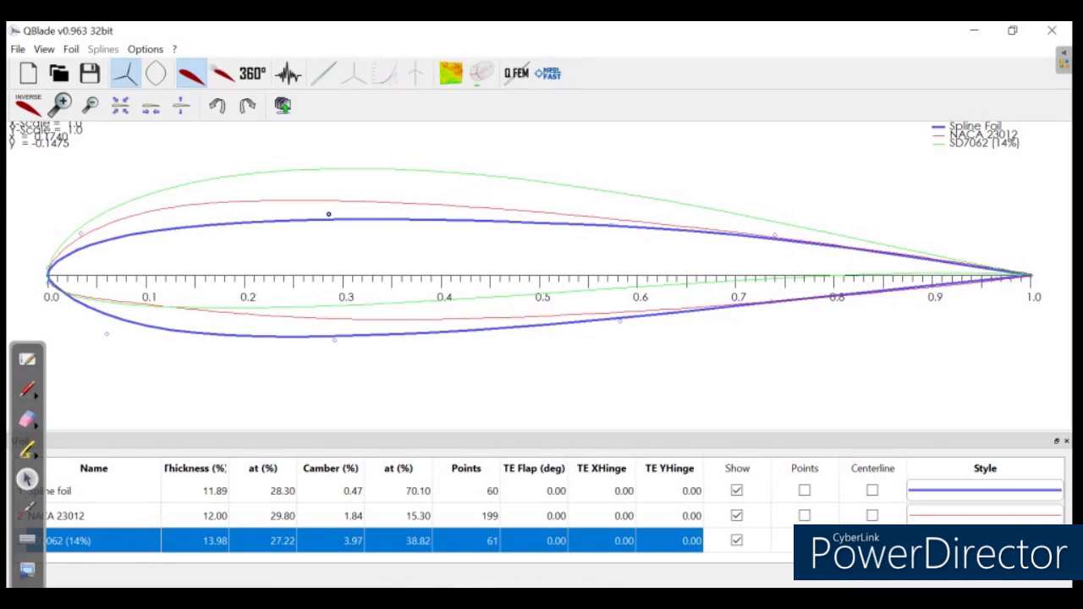
{"action": "right_click", "coordinate": [120, 265]}
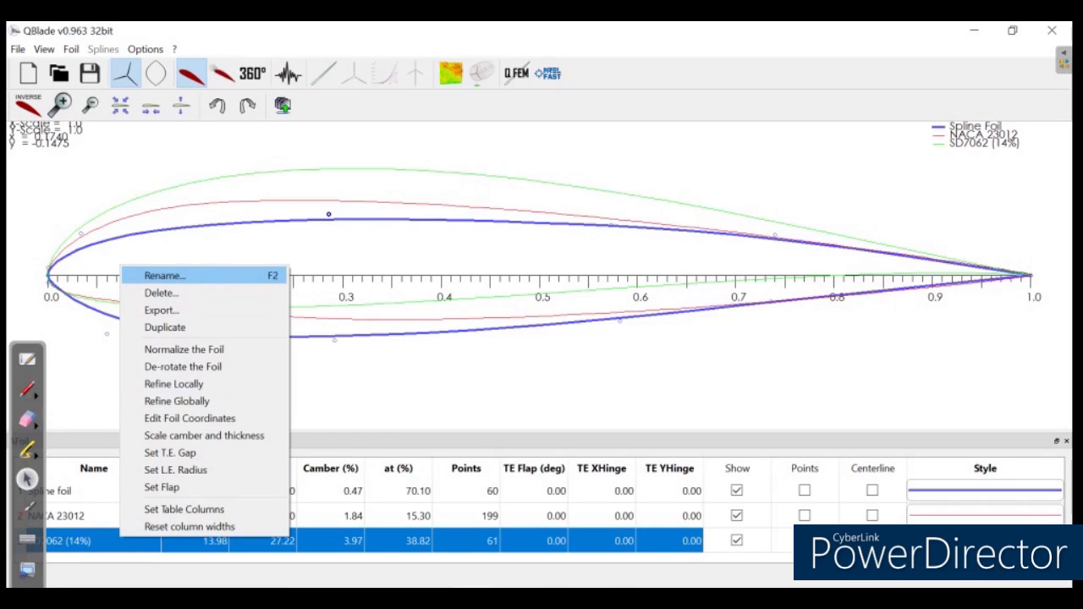
{"action": "key", "text": "Return"}
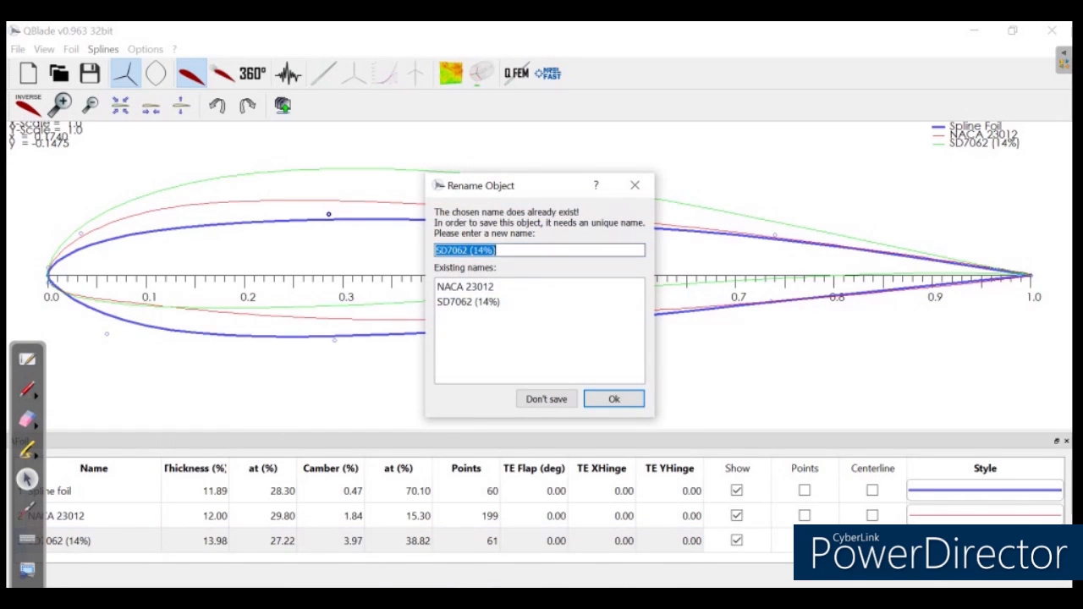
{"action": "left_click", "coordinate": [496, 250]}
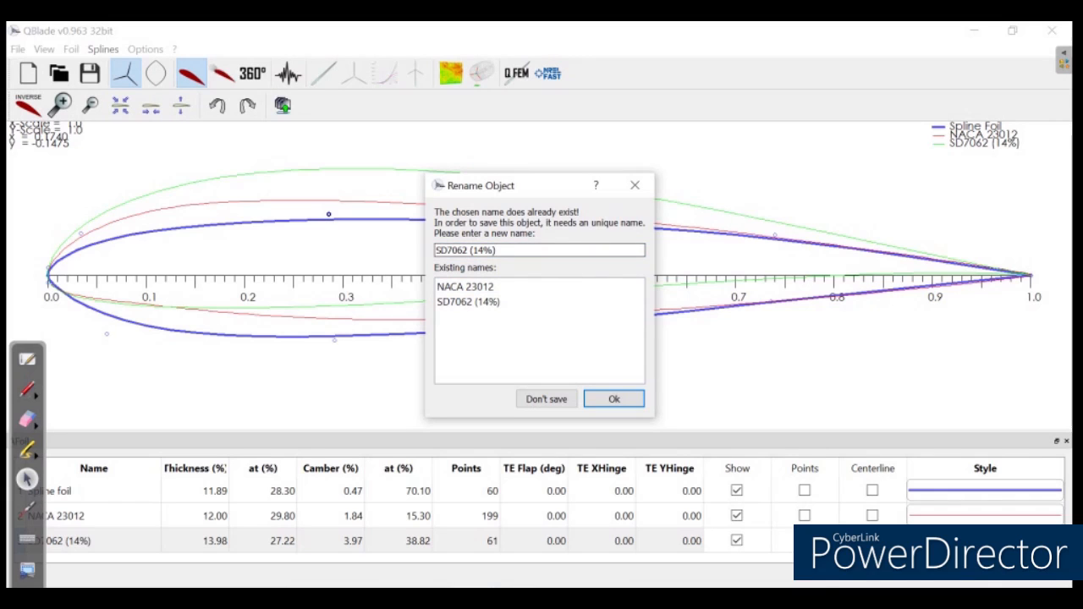
{"action": "key", "text": "BackSpace"}
{"action": "key", "text": "BackSpace"}
{"action": "key", "text": "BackSpace"}
{"action": "key", "text": "BackSpace"}
{"action": "key", "text": "BackSpace"}
{"action": "key", "text": "BackSpace"}
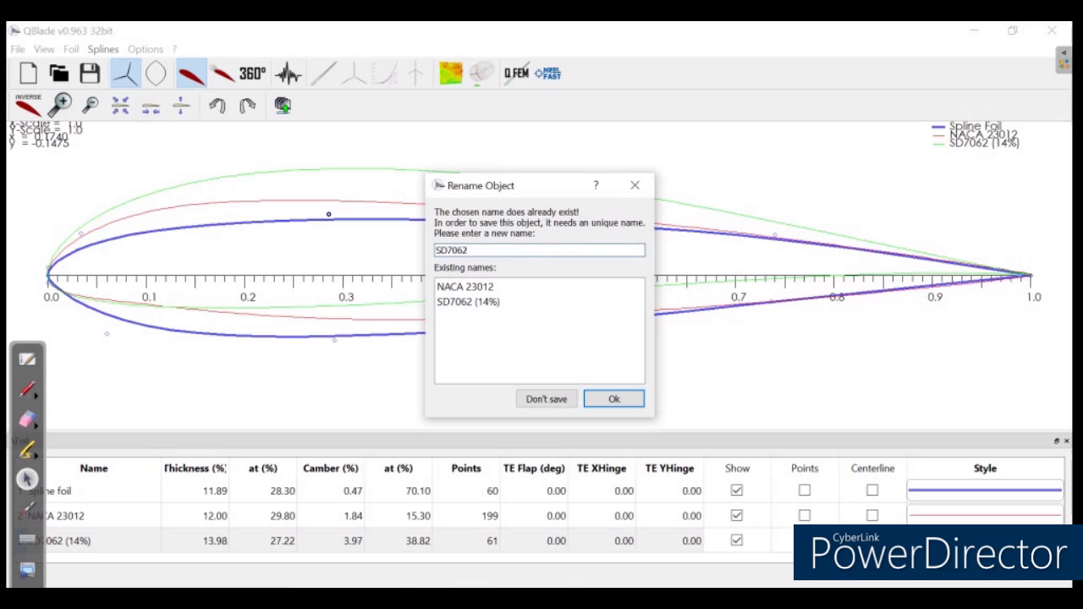
{"action": "key", "text": "Return"}
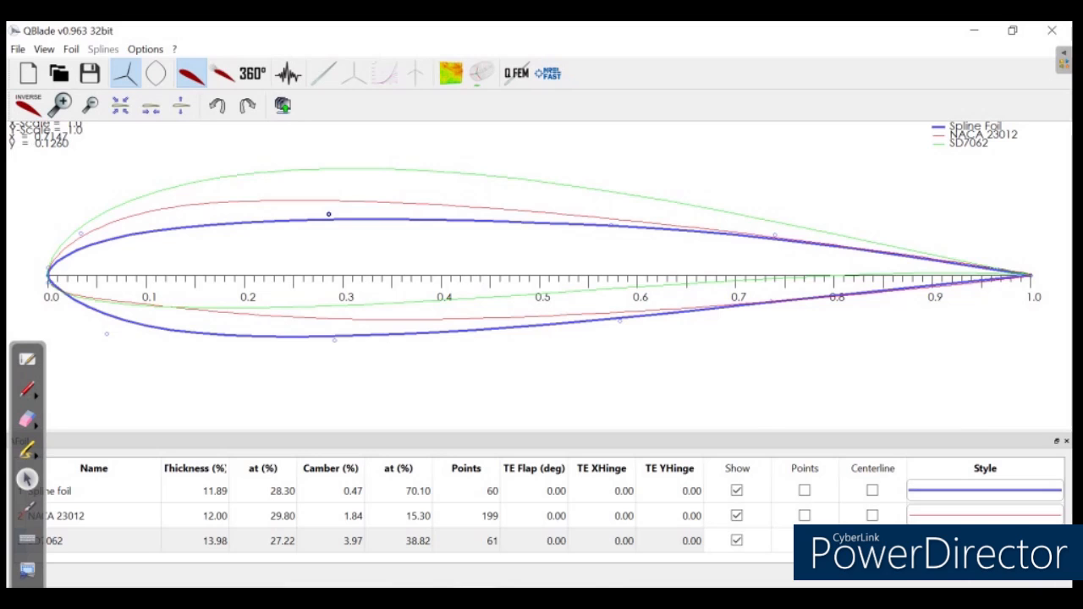
Step: Generate a circular foil named Circular Foil with a drag coefficient of 1
{"action": "right_click", "coordinate": [752, 152]}
{"action": "mouse_move", "coordinate": [783, 162]}
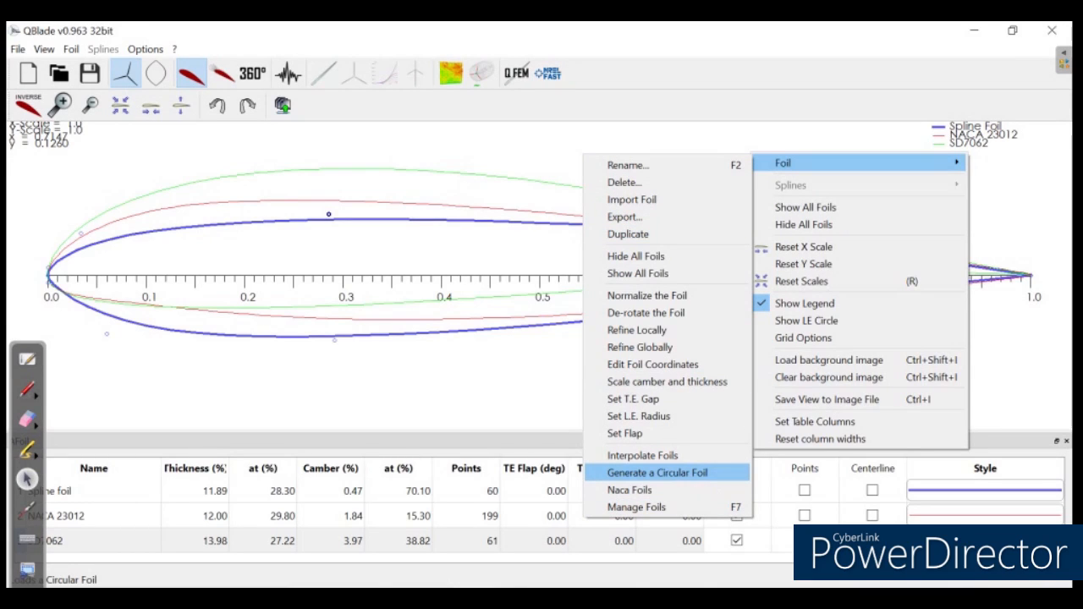
{"action": "left_click", "coordinate": [657, 472]}
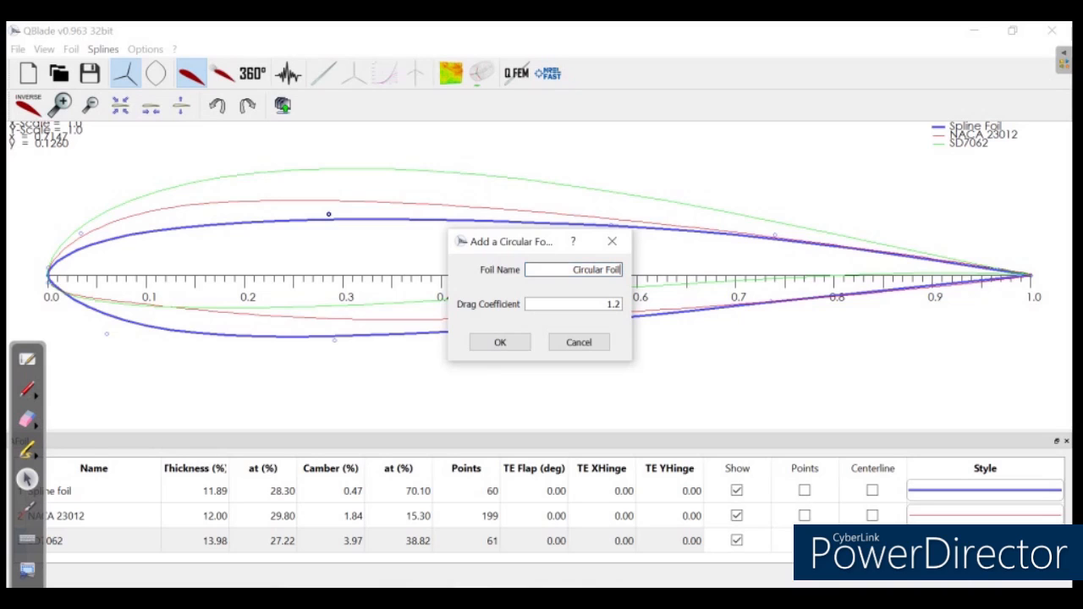
{"action": "key", "text": "Tab"}
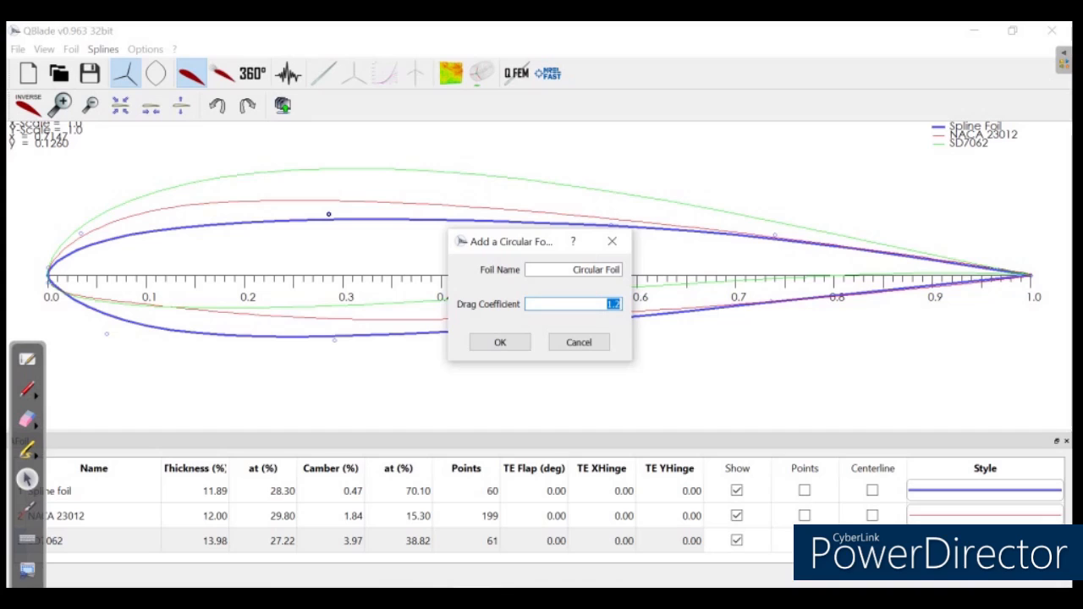
{"action": "type", "text": "1"}
{"action": "key", "text": "Return"}
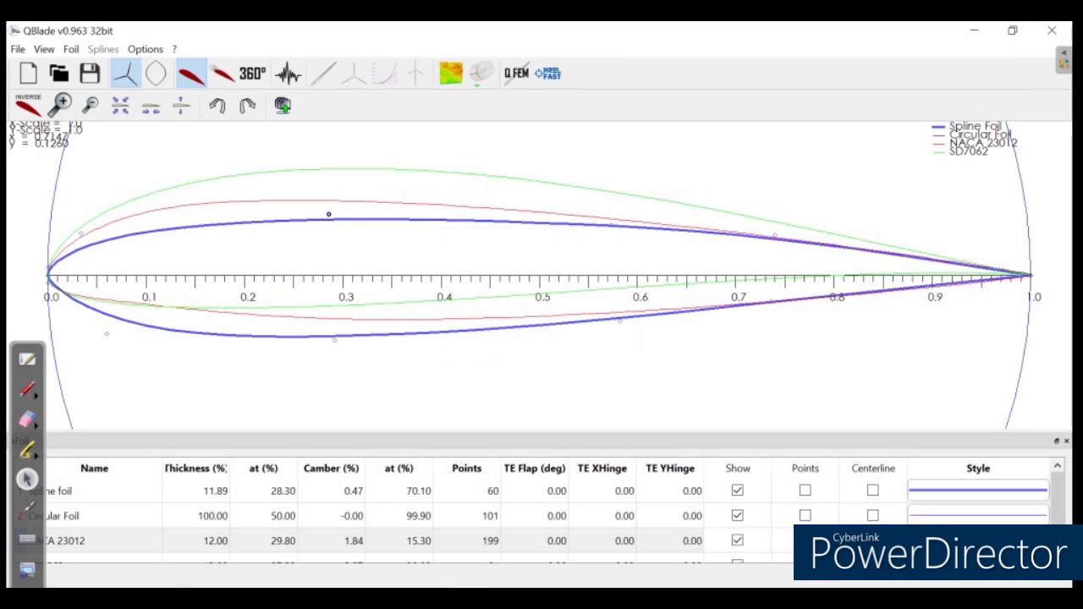
Step: Examine the full circular foil against the other profiles and review the entries in the foil table
{"action": "scroll", "coordinate": [578, 347], "scroll_direction": "up", "scroll_amount": 6}
{"action": "scroll", "coordinate": [578, 347], "scroll_direction": "down", "scroll_amount": 14}
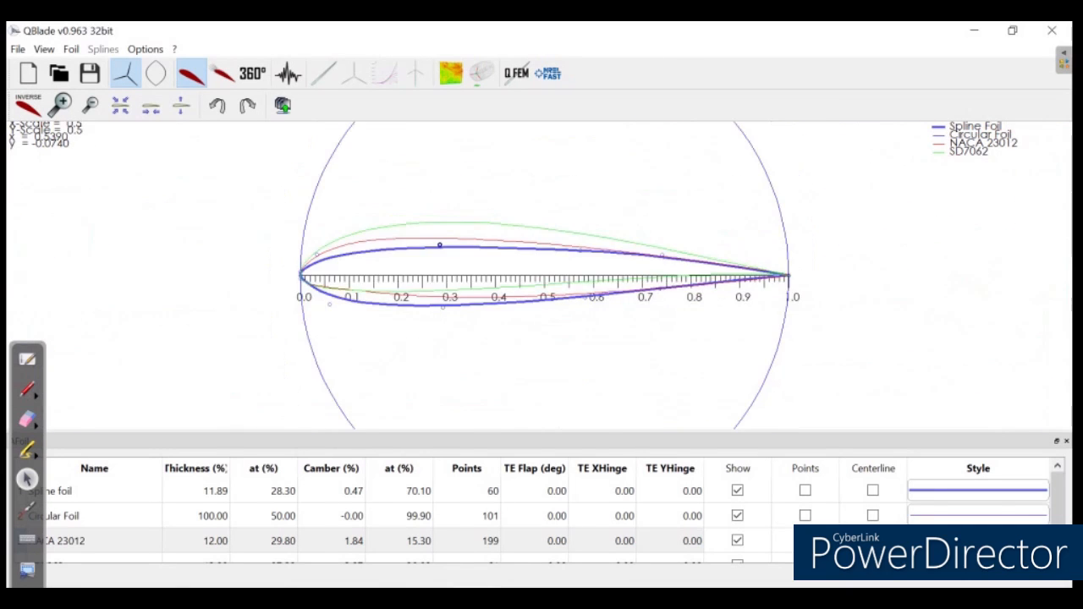
{"action": "scroll", "coordinate": [535, 274], "scroll_direction": "up", "scroll_amount": 4}
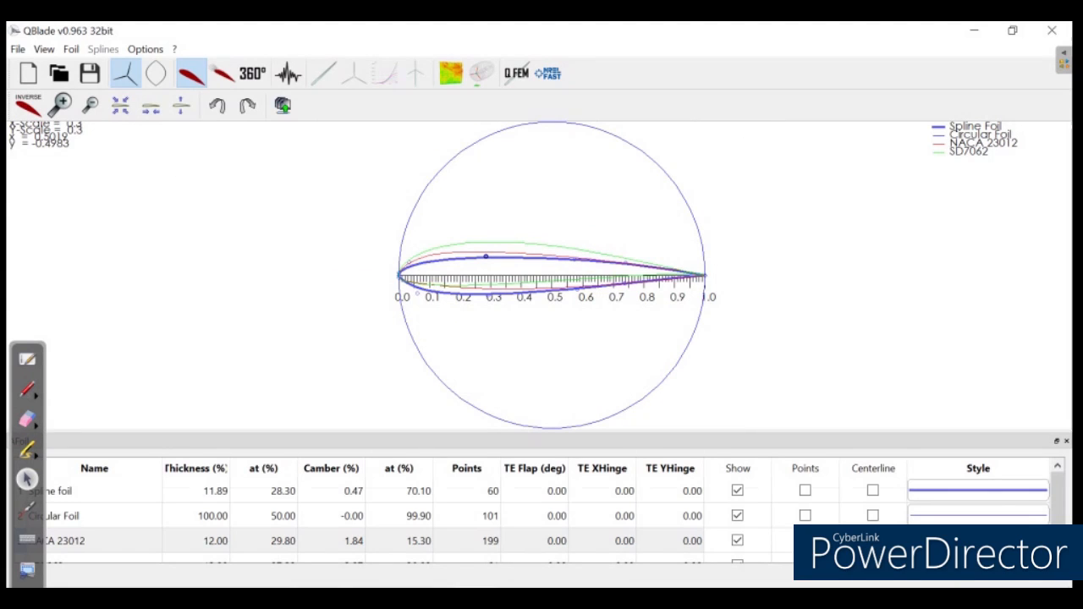
{"action": "scroll", "coordinate": [552, 516], "scroll_direction": "down", "scroll_amount": 1}
{"action": "scroll", "coordinate": [552, 516], "scroll_direction": "up", "scroll_amount": 1}
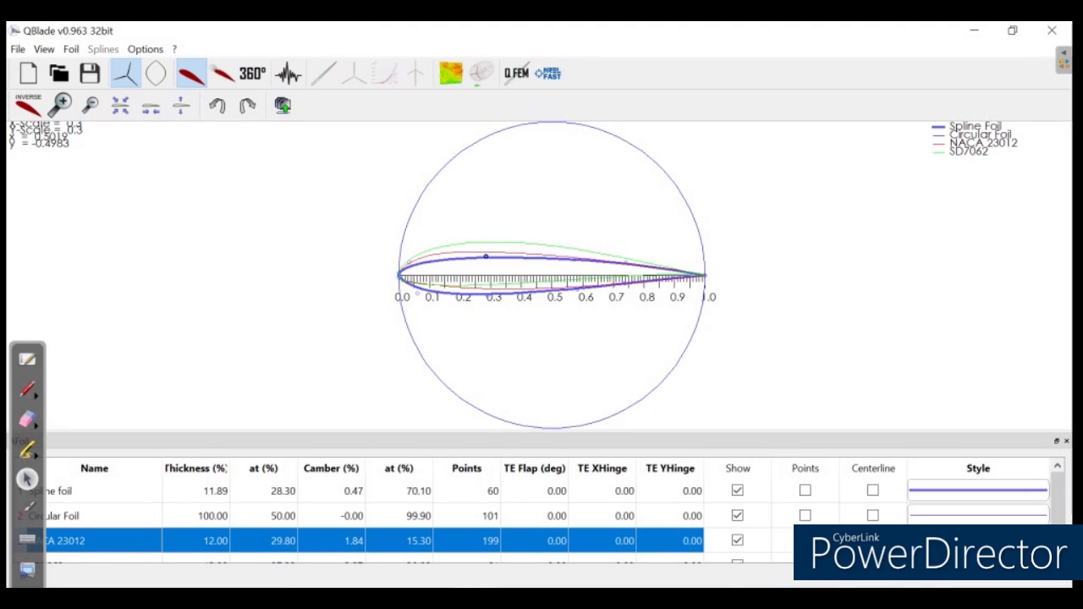
{"action": "scroll", "coordinate": [551, 516], "scroll_direction": "down", "scroll_amount": 1}
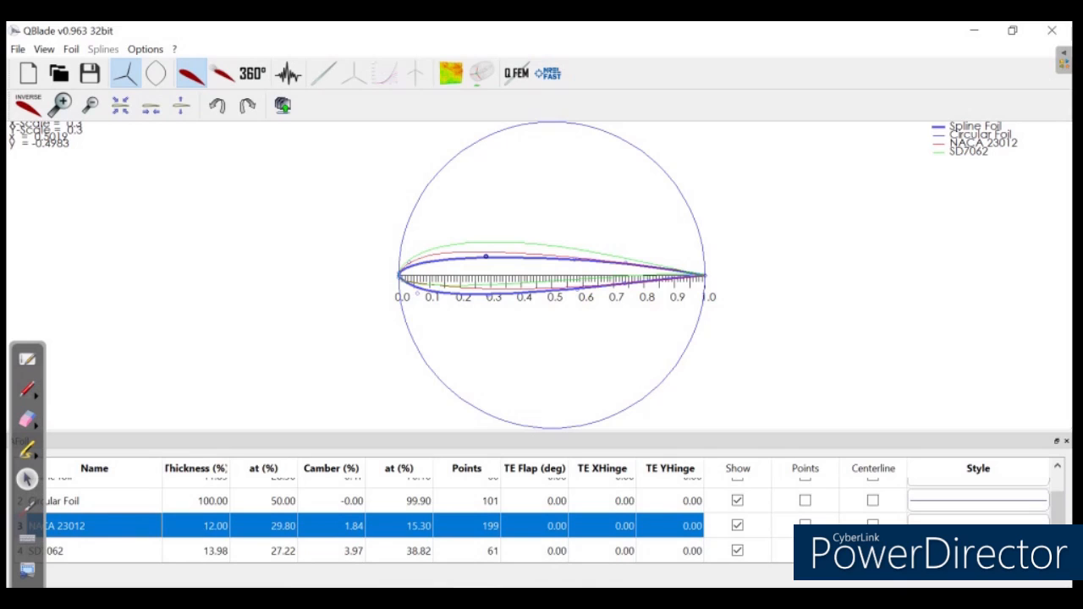
{"action": "scroll", "coordinate": [540, 517], "scroll_direction": "up", "scroll_amount": 1}
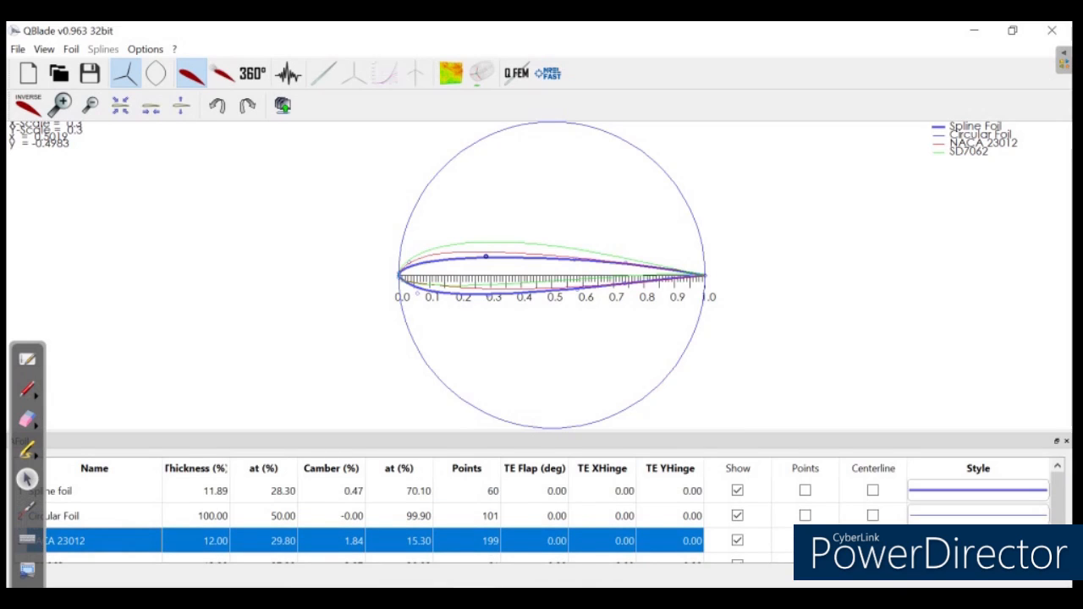
{"action": "scroll", "coordinate": [541, 516], "scroll_direction": "down", "scroll_amount": 1}
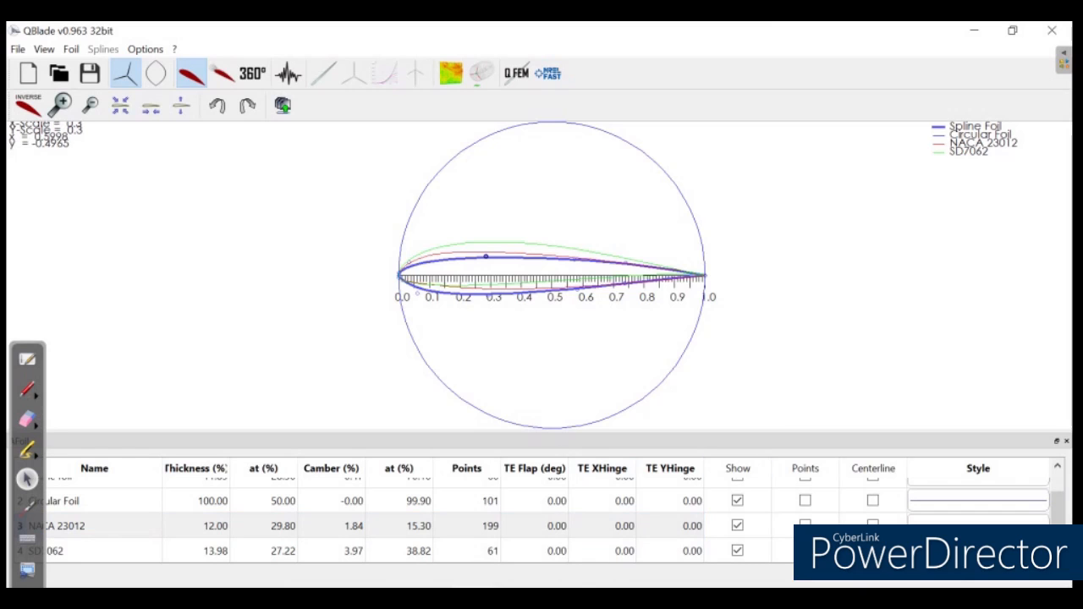
{"action": "scroll", "coordinate": [542, 516], "scroll_direction": "up", "scroll_amount": 1}
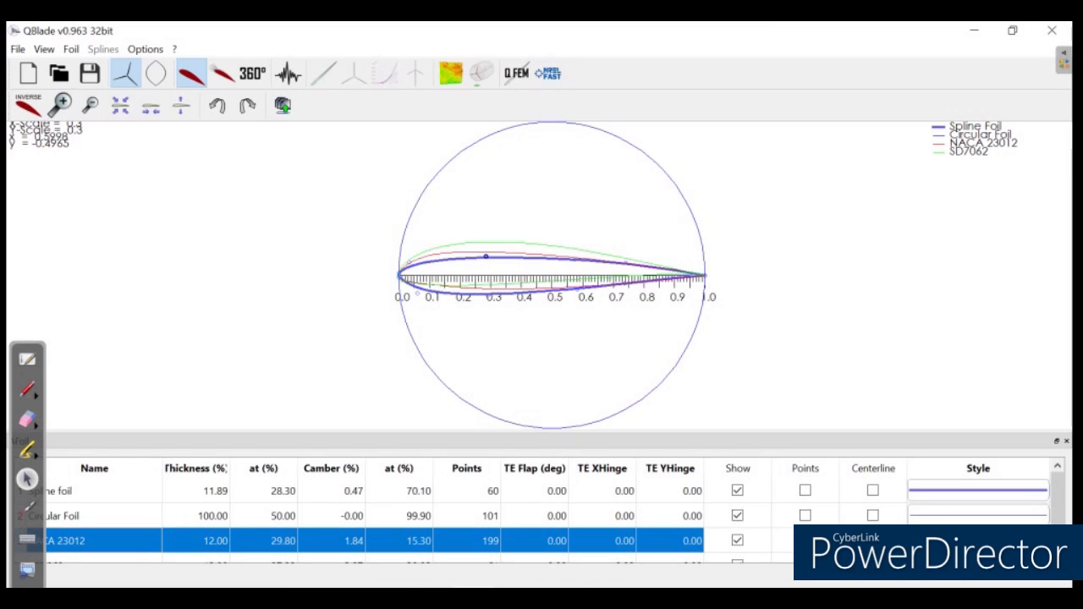
Step: Hide the Spline foil and the NACA 23012 foil from the airfoil plot
{"action": "left_click", "coordinate": [737, 491]}
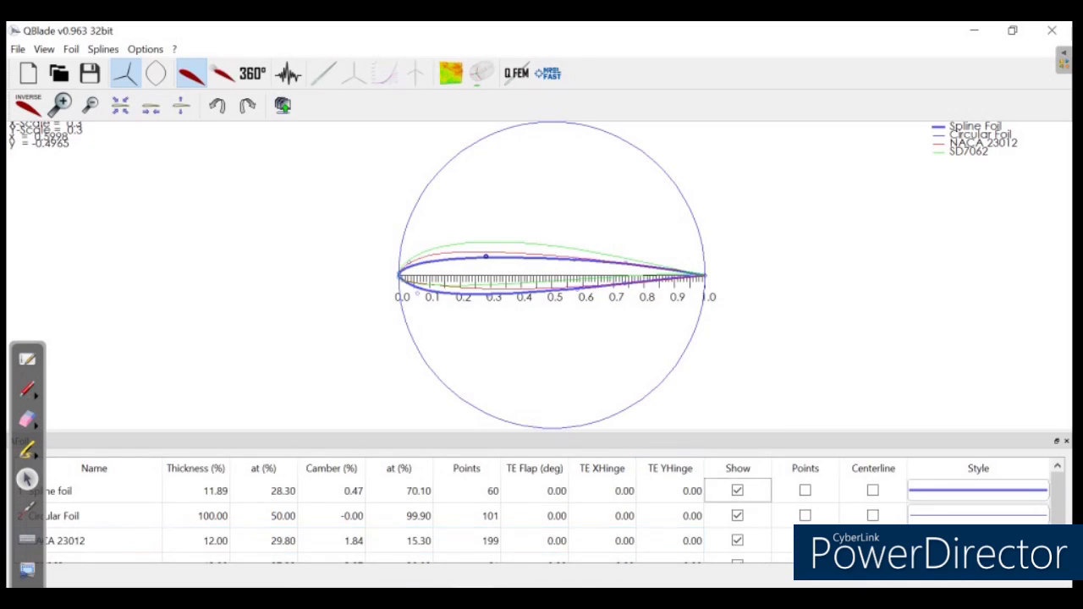
{"action": "left_click", "coordinate": [737, 490]}
{"action": "scroll", "coordinate": [542, 516], "scroll_direction": "down", "scroll_amount": 1}
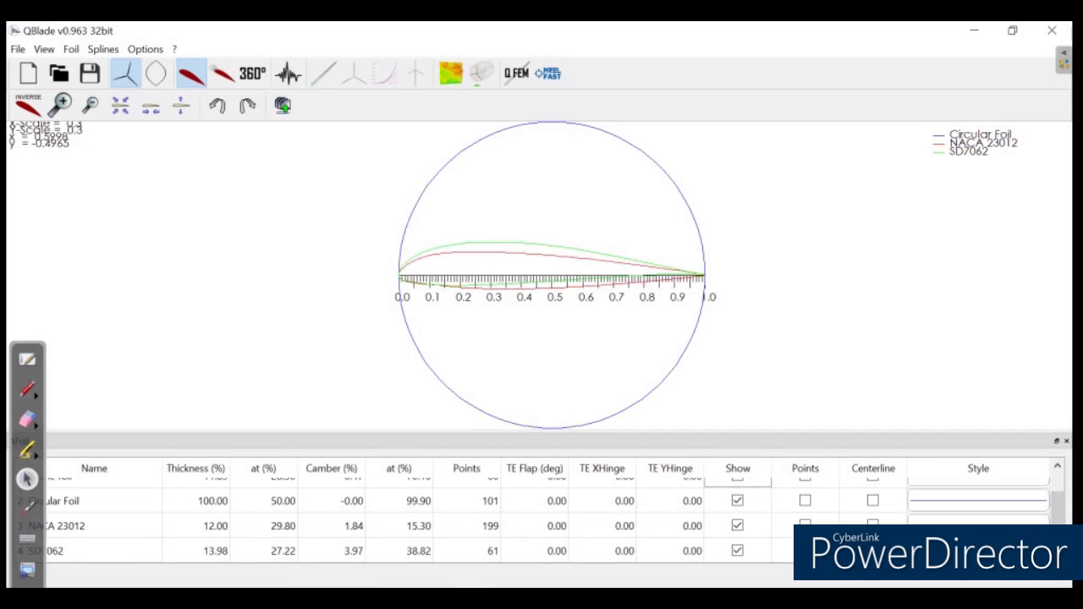
{"action": "left_click", "coordinate": [737, 526]}
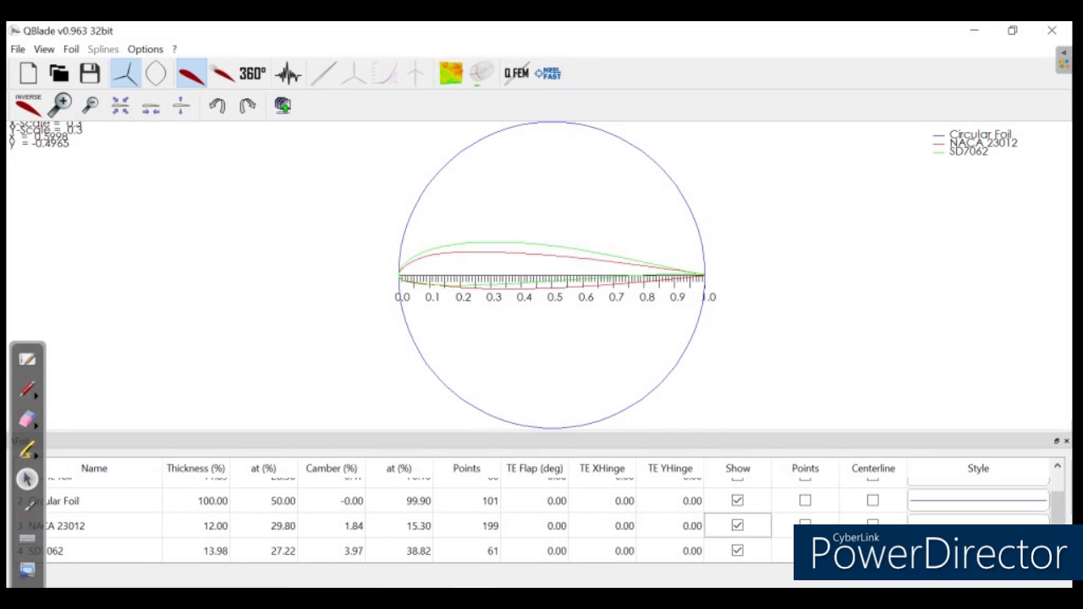
{"action": "left_click", "coordinate": [737, 526]}
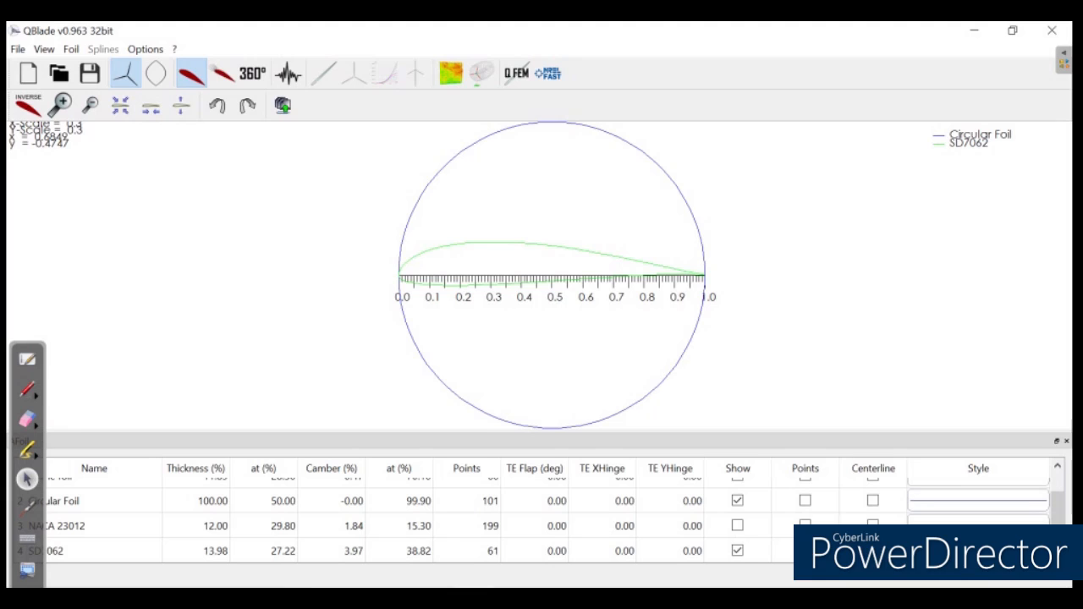
Step: Change the SD7062 foil's curve to a thicker line in dark green (#00aa00)
{"action": "left_click", "coordinate": [977, 551]}
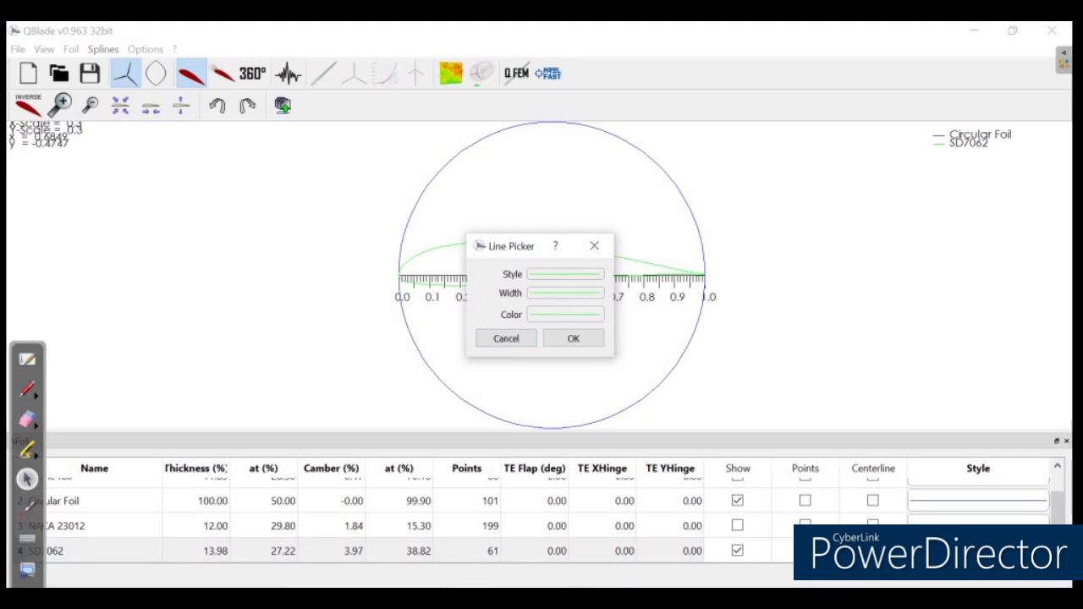
{"action": "left_click", "coordinate": [565, 314]}
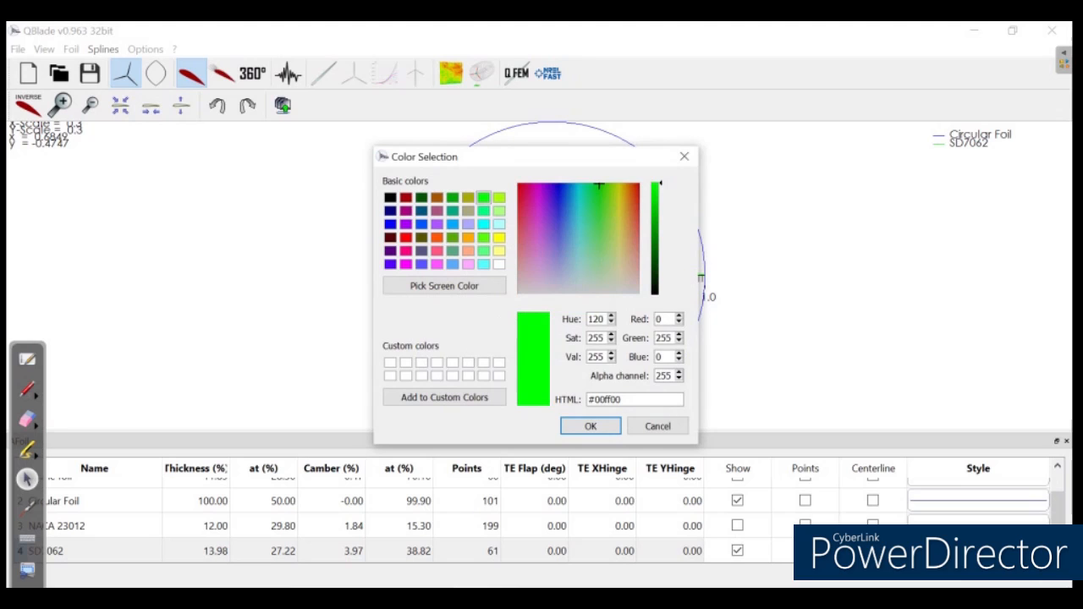
{"action": "left_click", "coordinate": [452, 197]}
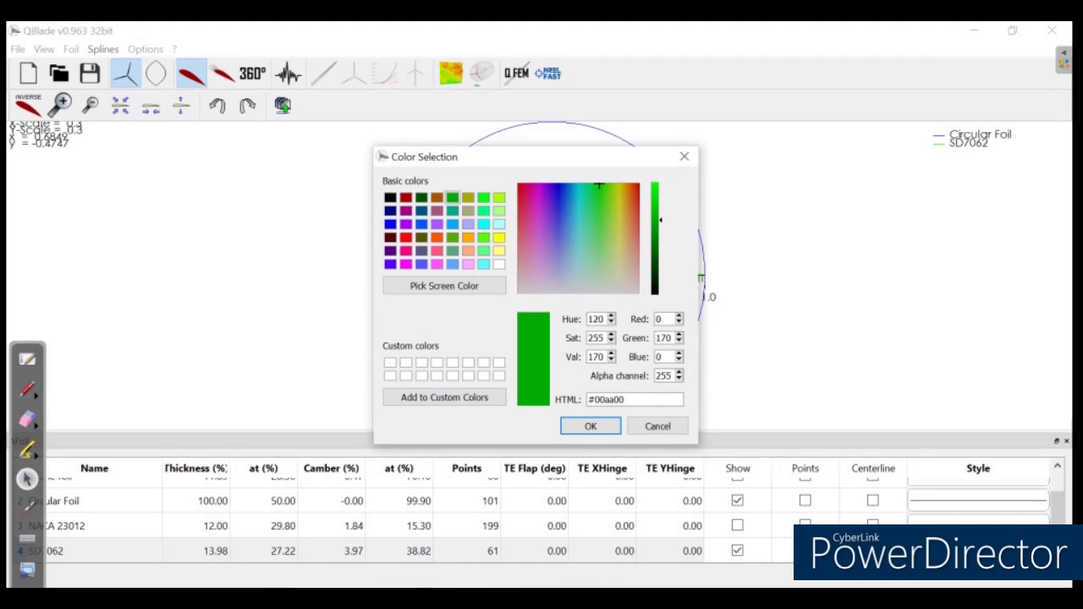
{"action": "left_click", "coordinate": [589, 426]}
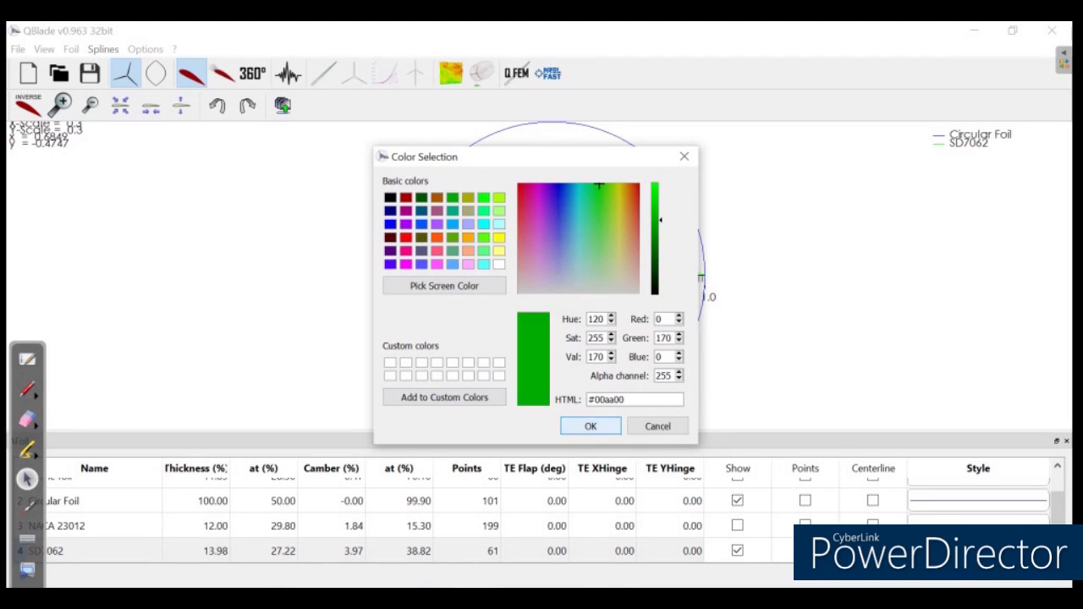
{"action": "left_click", "coordinate": [565, 293]}
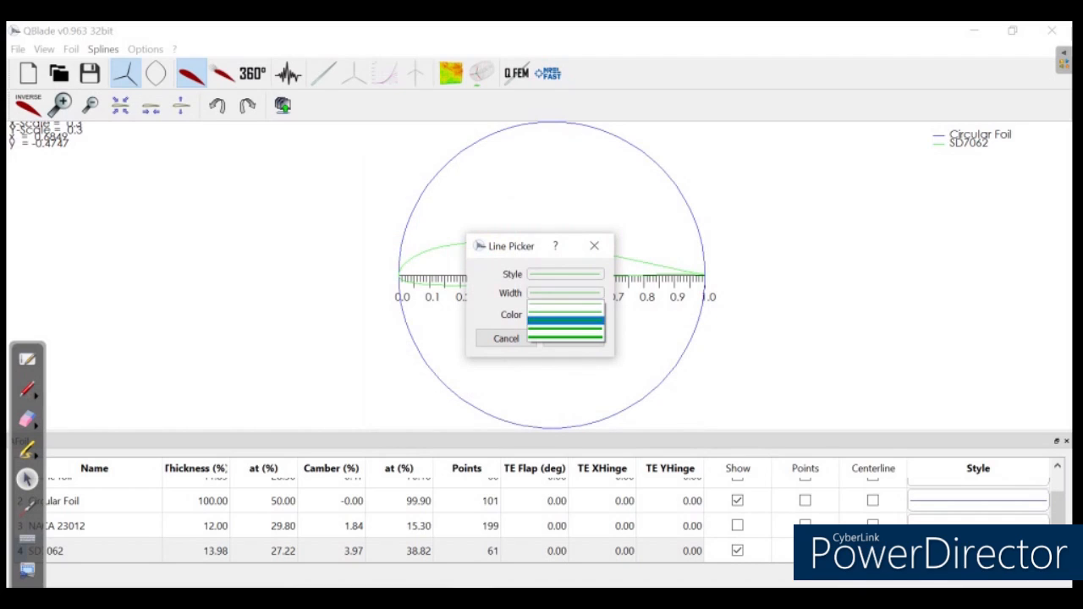
{"action": "left_click", "coordinate": [565, 320]}
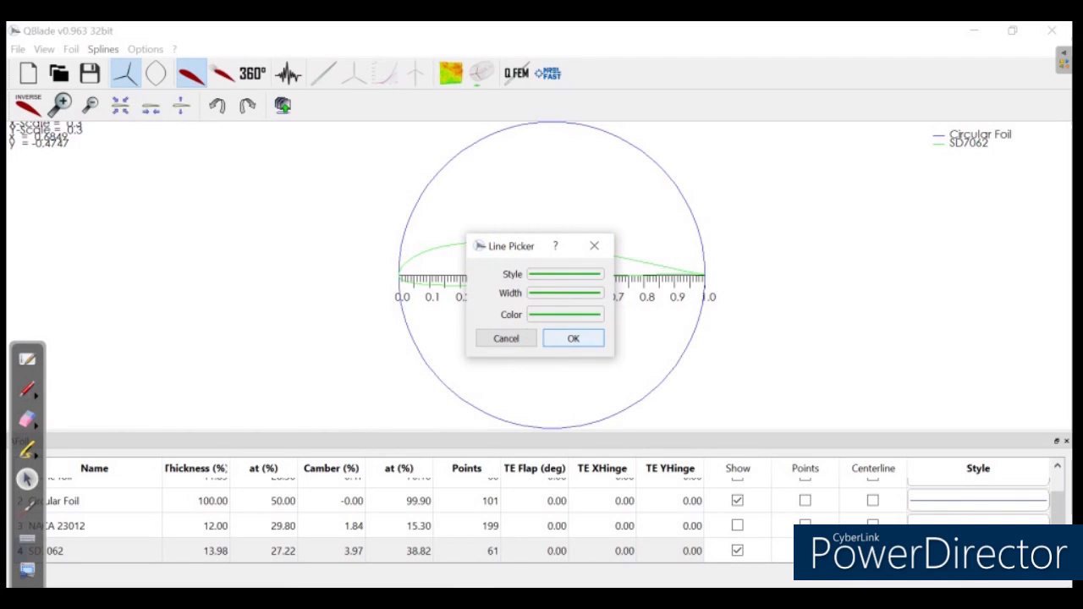
{"action": "key", "text": "Return"}
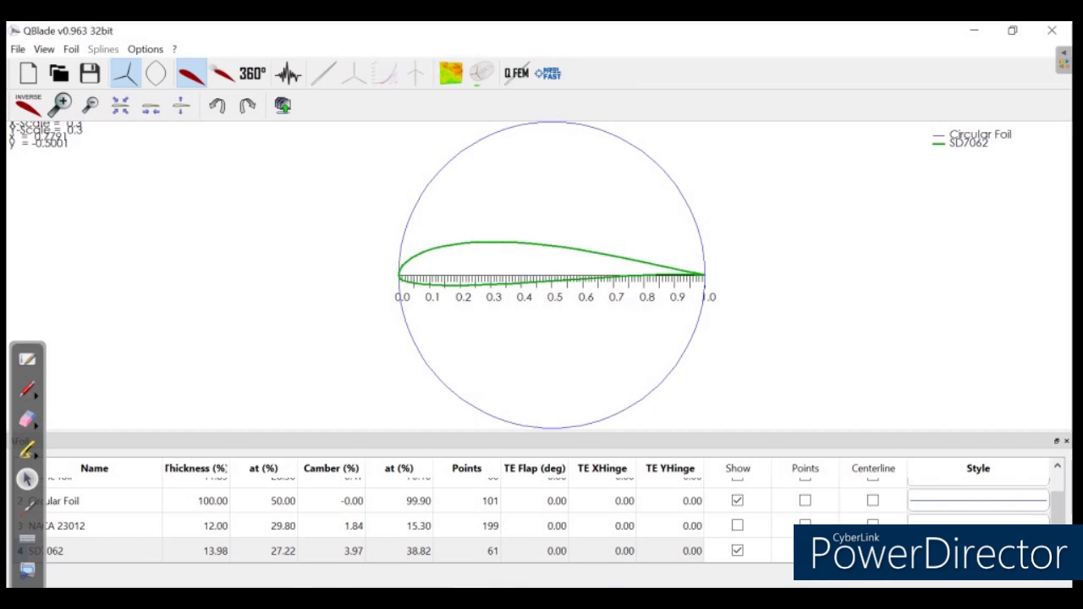
Step: Change the Circular Foil's curve to a thicker line in purple (#aa00ff)
{"action": "left_click", "coordinate": [977, 500]}
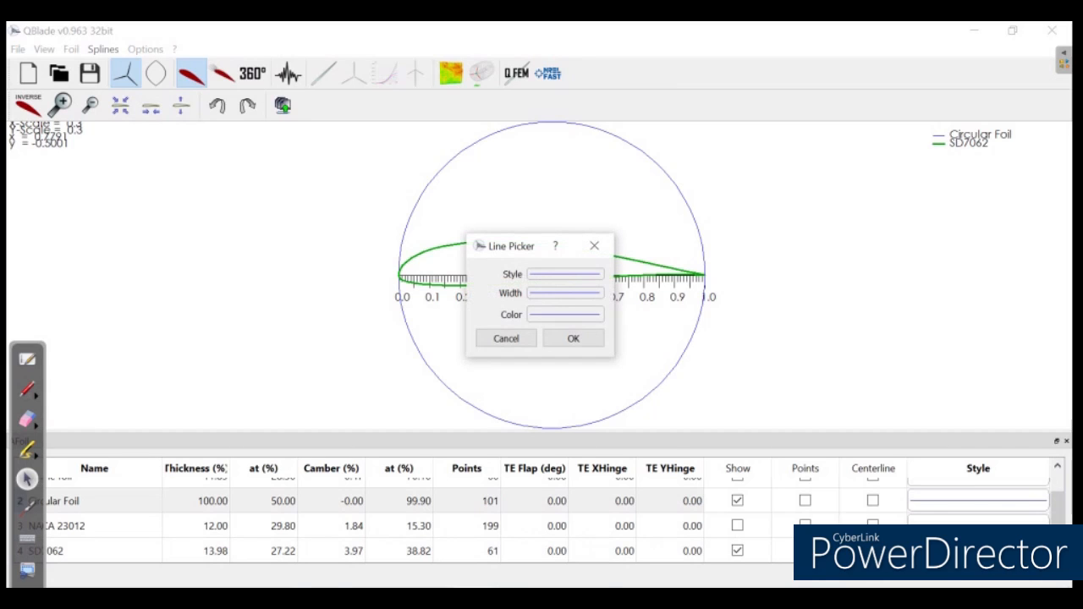
{"action": "left_click", "coordinate": [565, 313]}
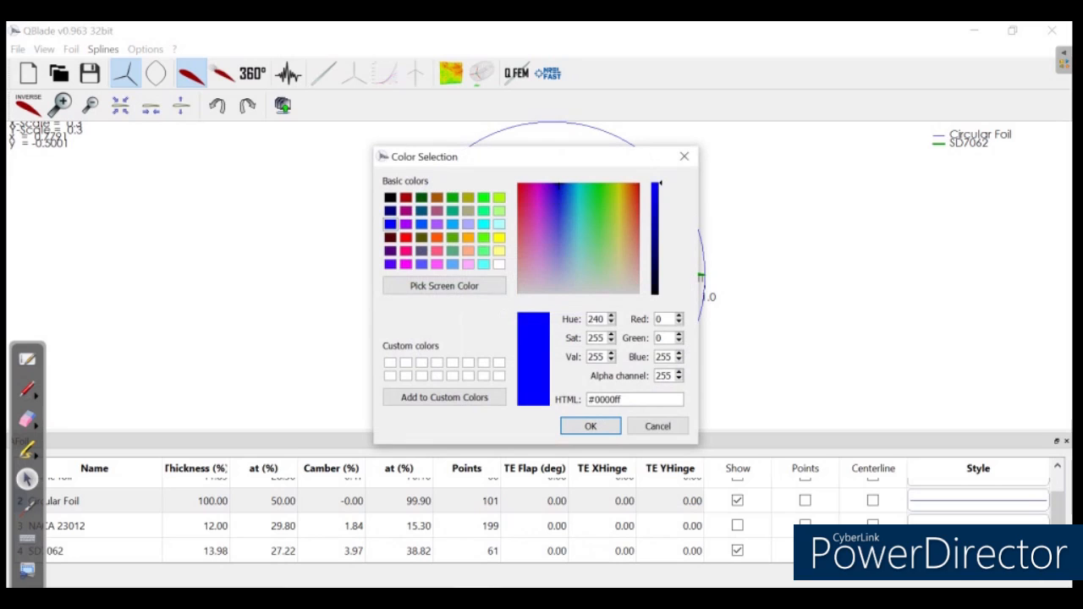
{"action": "left_click", "coordinate": [405, 224]}
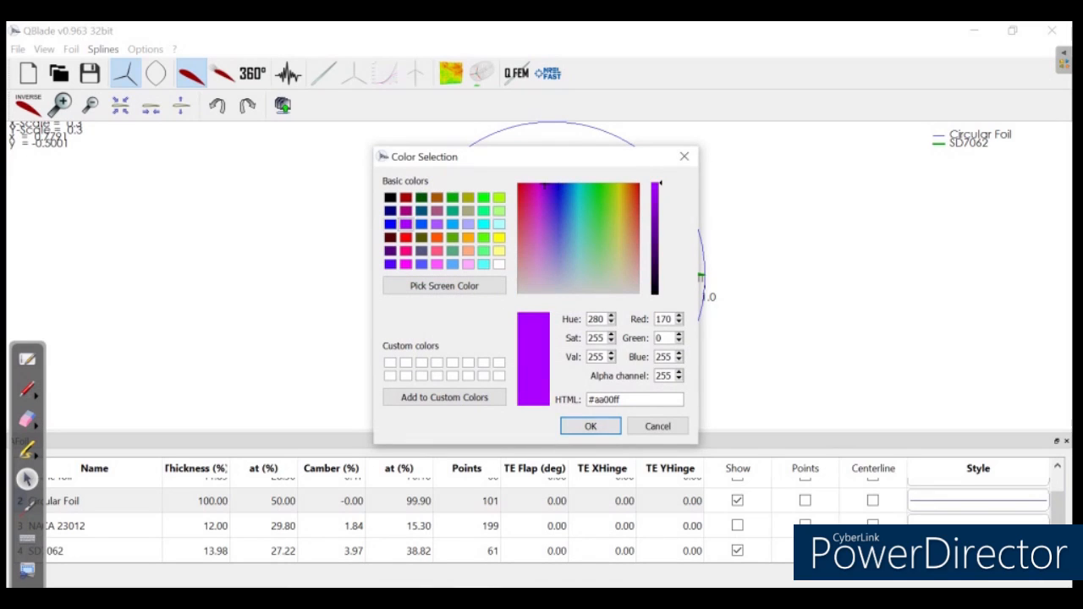
{"action": "left_click", "coordinate": [590, 426]}
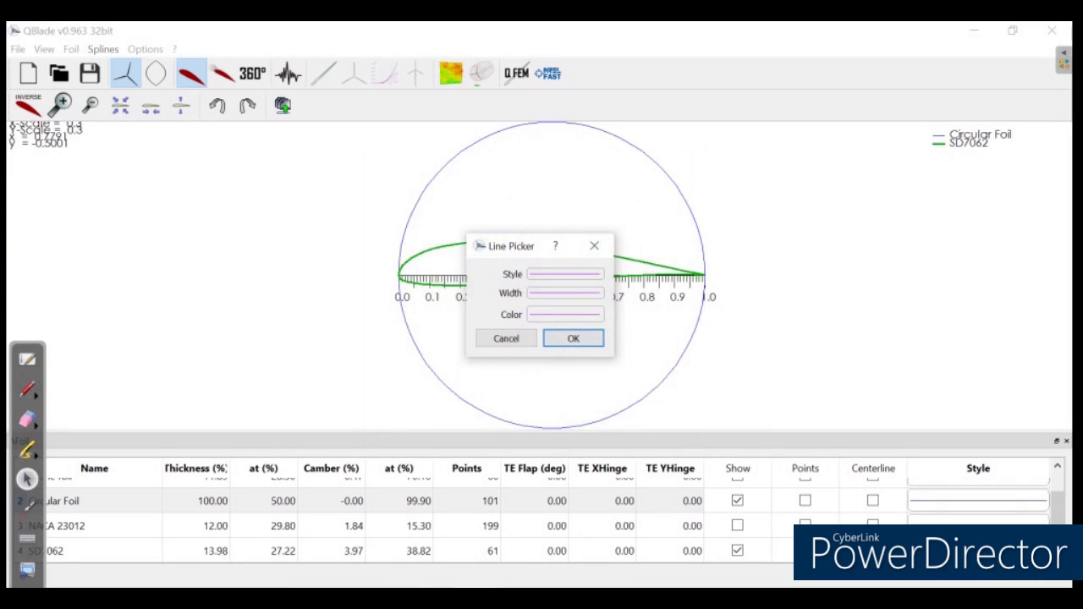
{"action": "left_click", "coordinate": [565, 292]}
{"action": "left_click", "coordinate": [565, 320]}
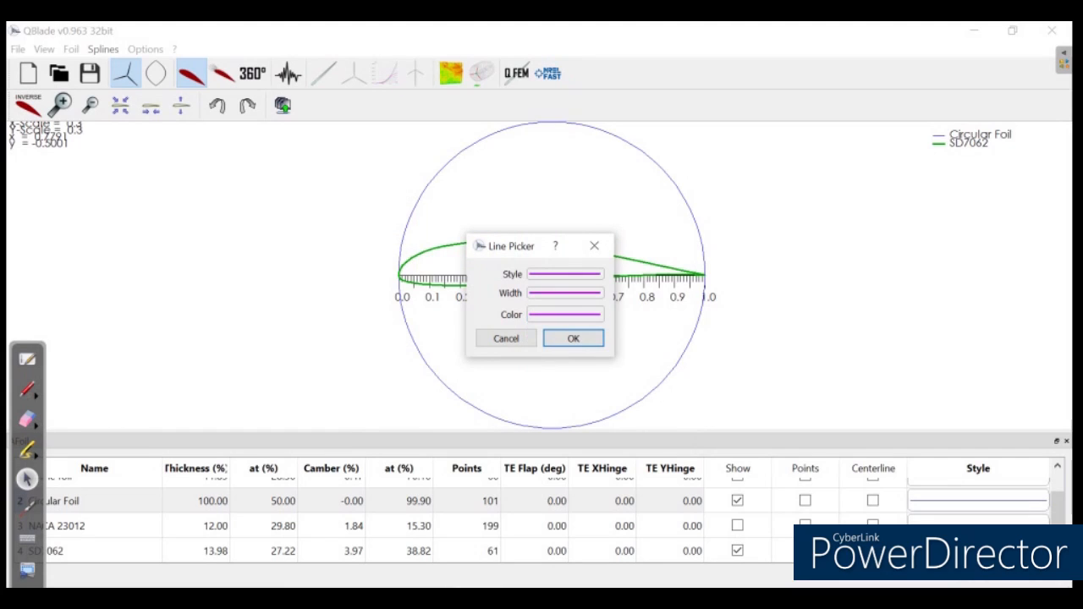
{"action": "left_click", "coordinate": [573, 339]}
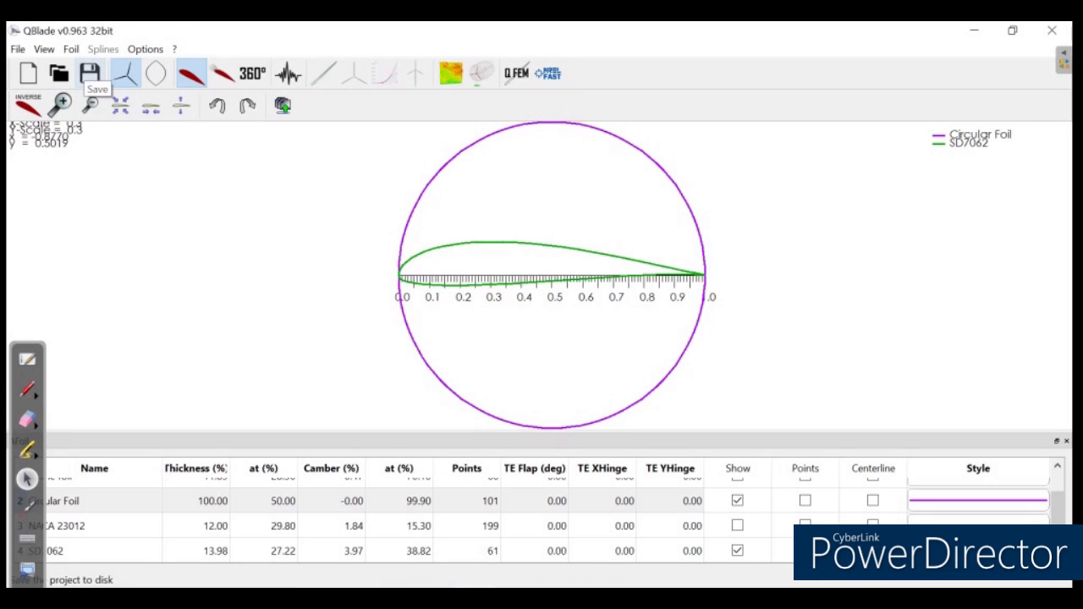
Step: Save the project in the Qblade folder as a QBlade project file named SD7062
{"action": "left_click", "coordinate": [90, 73]}
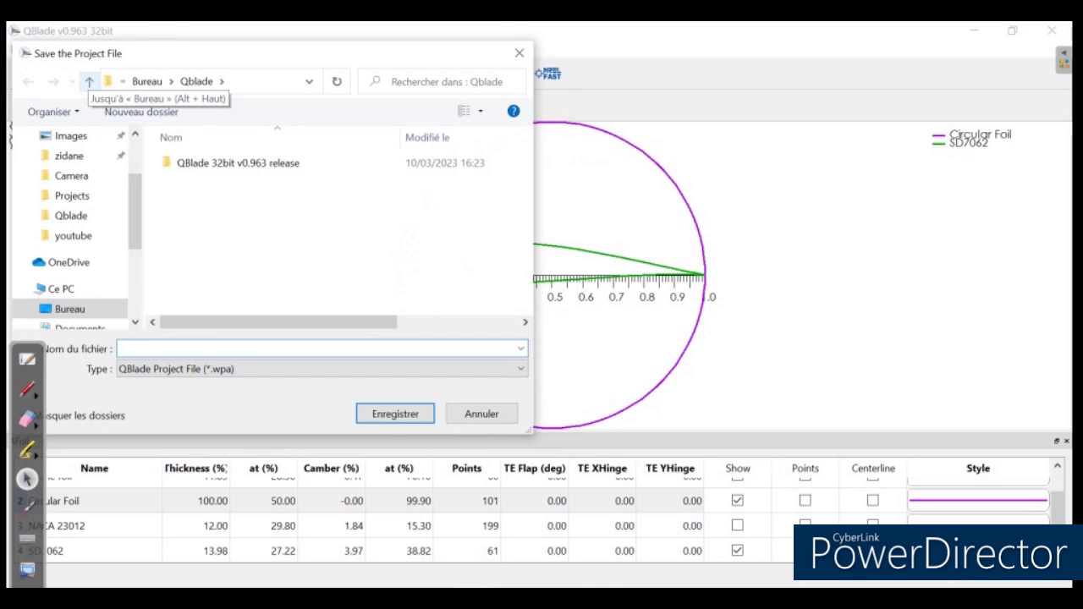
{"action": "type", "text": "SD"}
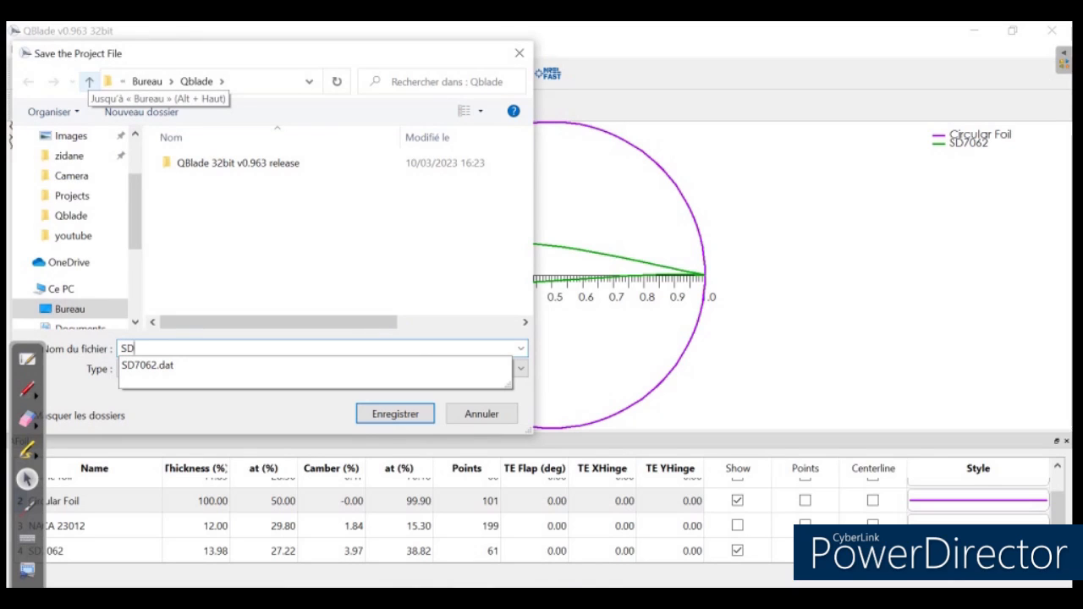
{"action": "type", "text": "7062"}
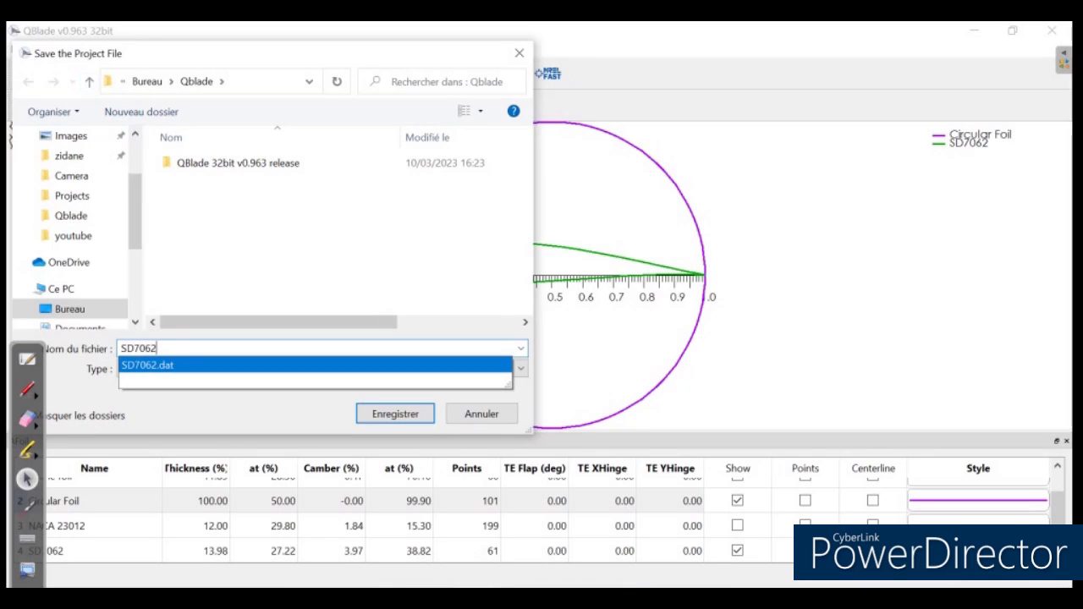
{"action": "left_click", "coordinate": [395, 413]}
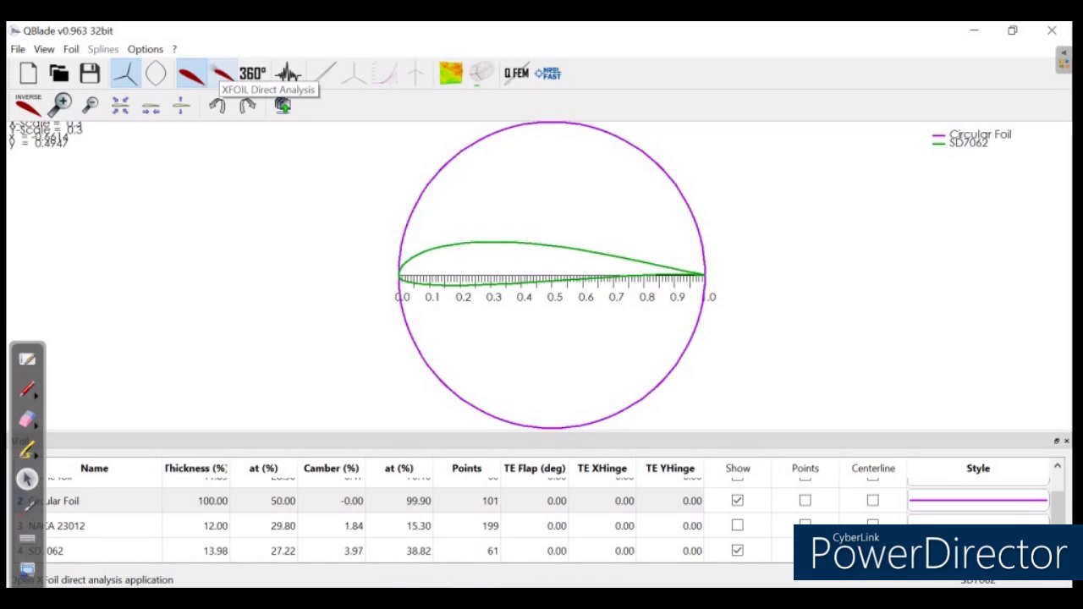
Step: Switch to XFOIL Direct Analysis, look at the operating point view and return to the polar view
{"action": "left_click", "coordinate": [221, 75]}
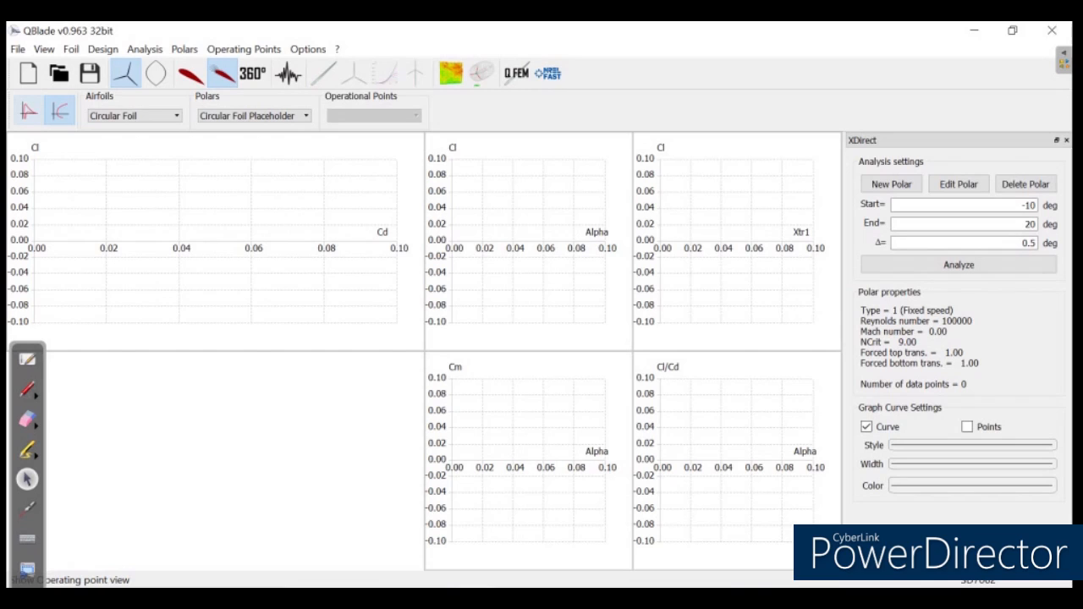
{"action": "left_click", "coordinate": [28, 111]}
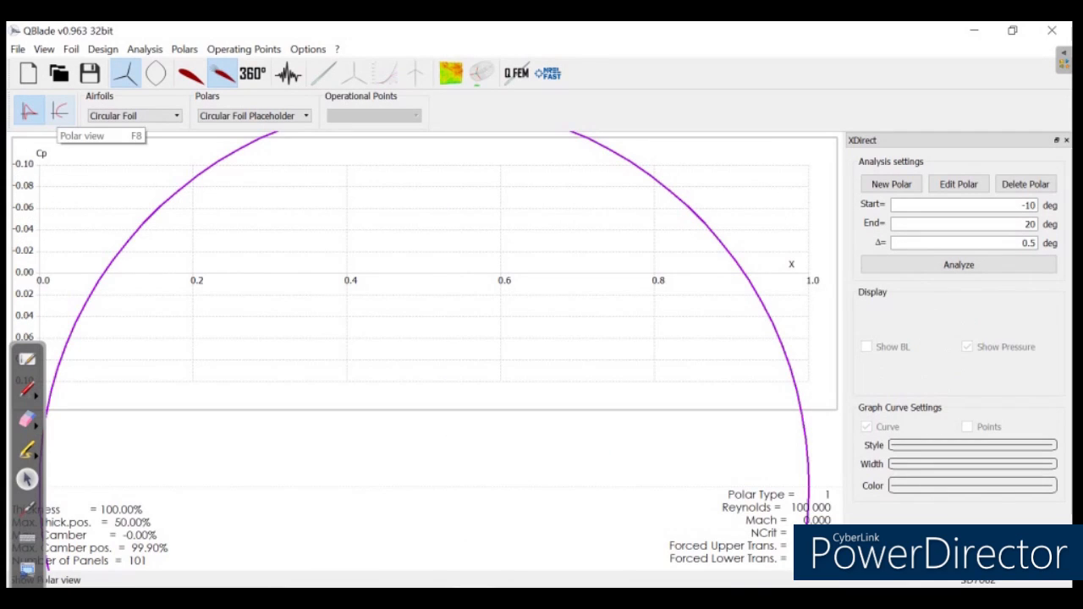
{"action": "left_click", "coordinate": [59, 111]}
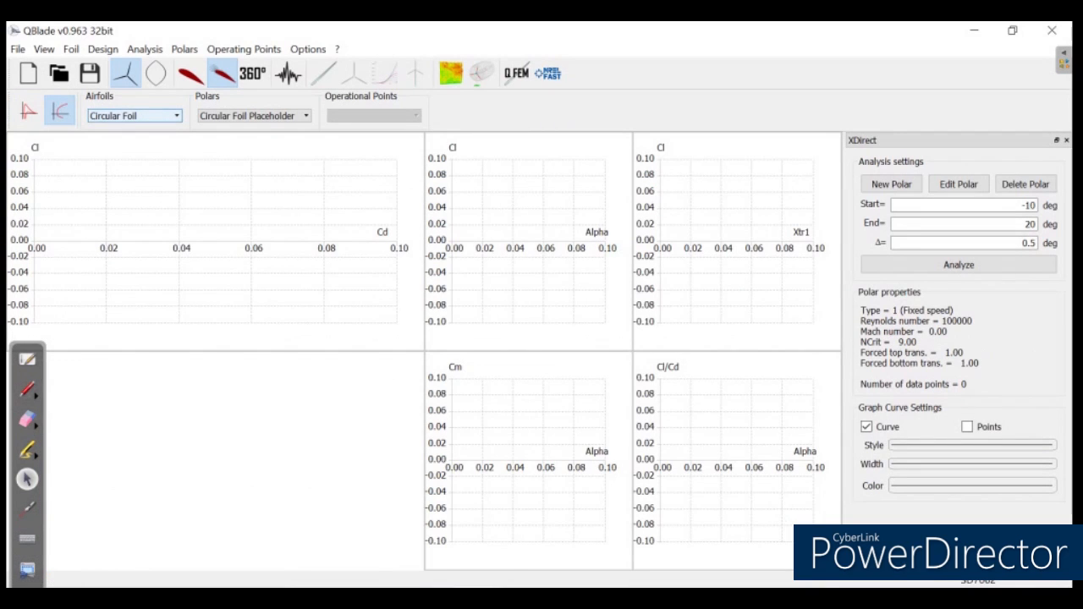
Step: Start a new polar for the SD7062 airfoil with the user-defined analysis name SD7062
{"action": "left_click", "coordinate": [134, 116]}
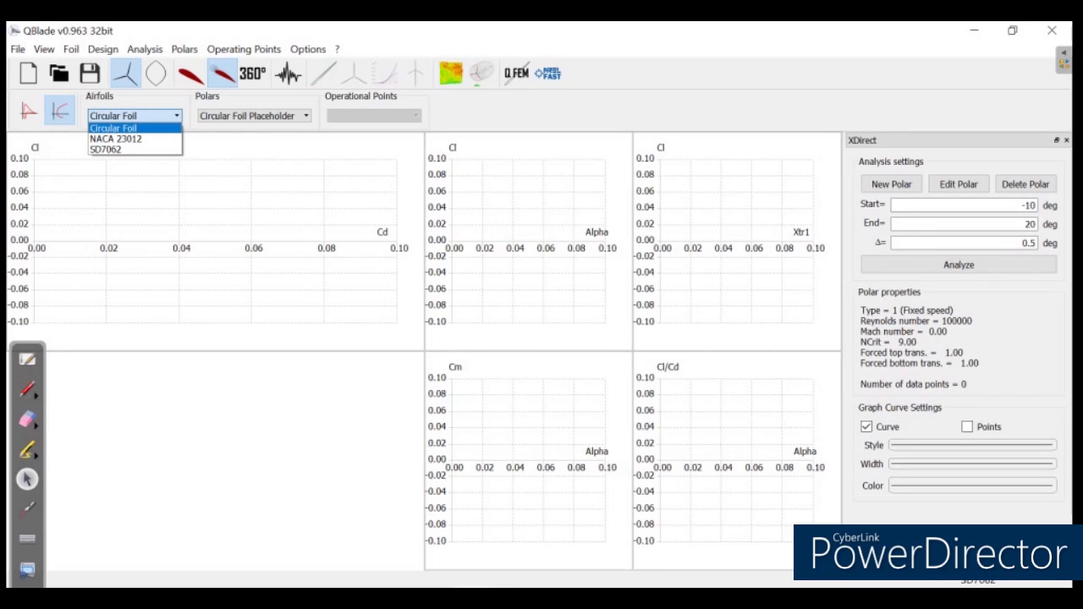
{"action": "left_click", "coordinate": [135, 149]}
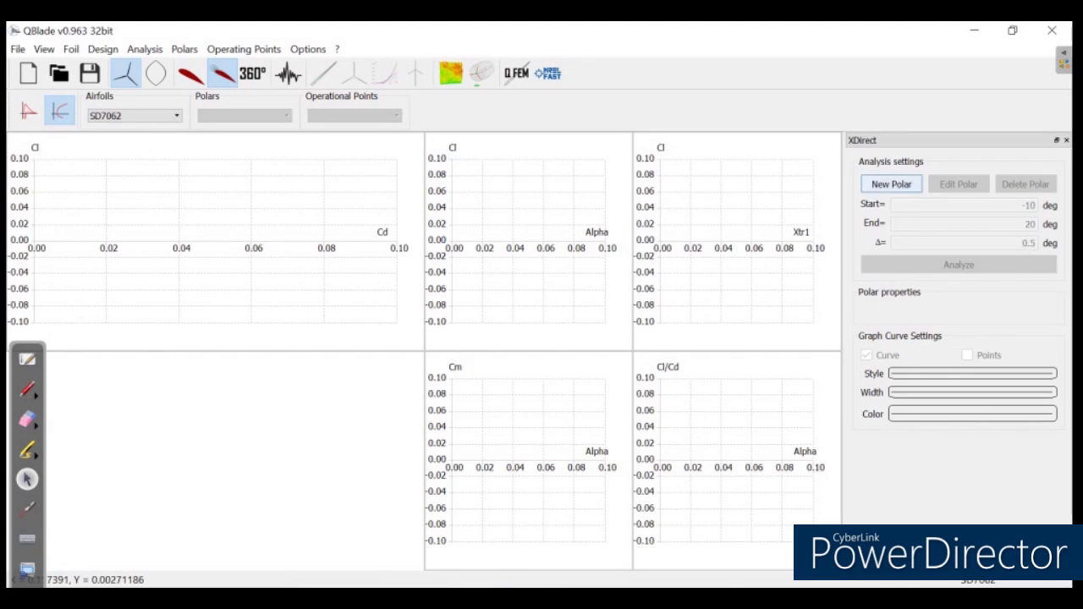
{"action": "left_click", "coordinate": [891, 184]}
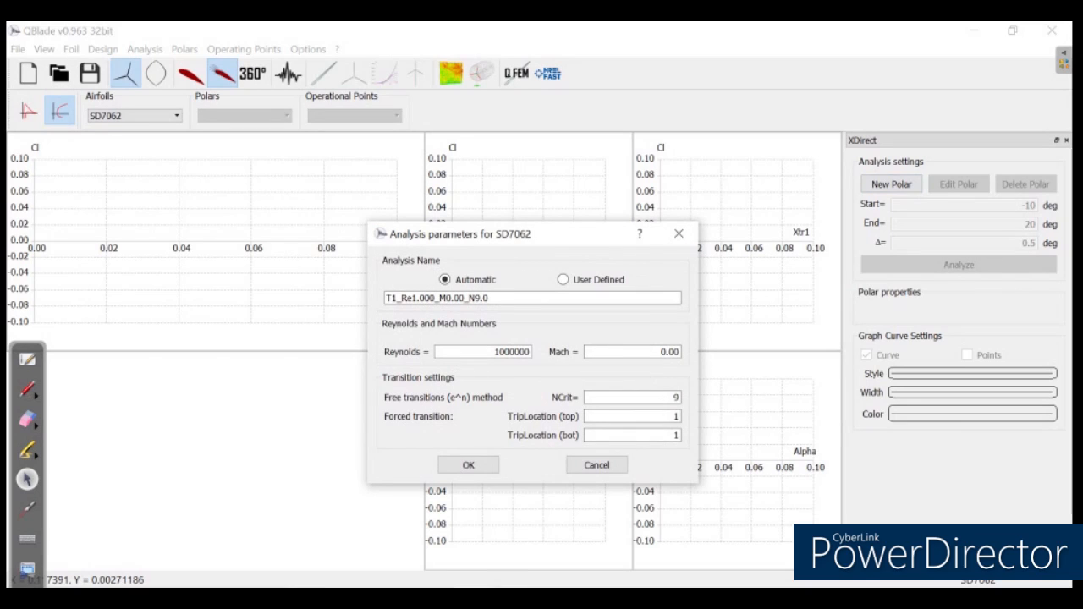
{"action": "left_click_drag", "start_coordinate": [489, 298], "coordinate": [385, 298]}
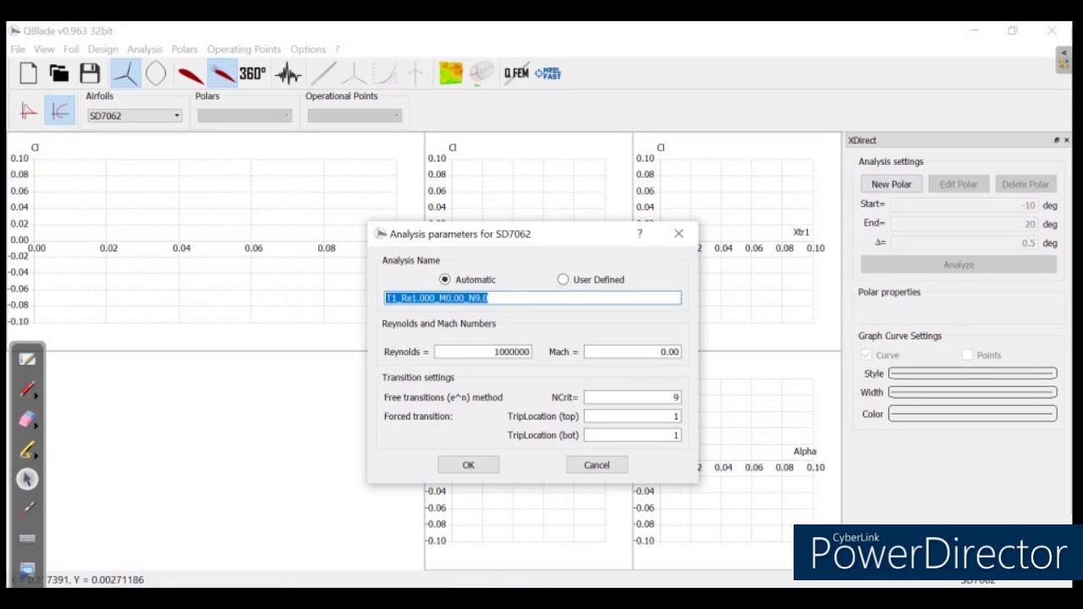
{"action": "type", "text": "SD7062"}
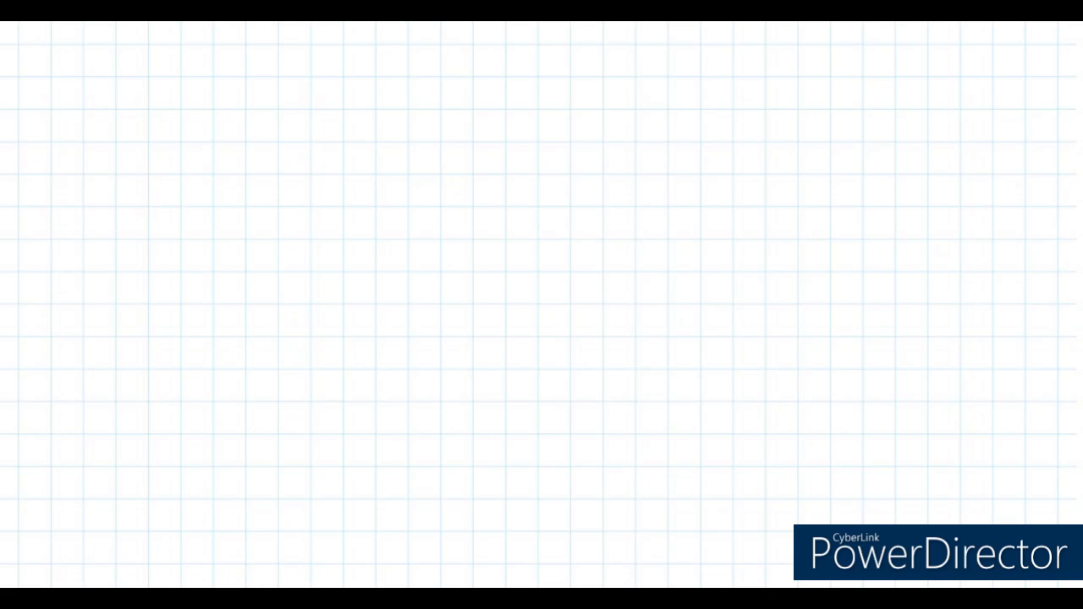
Step: Handwrite the note "2m en diametre" at the head of the blank grid whiteboard page
{"action": "mouse_move", "coordinate": [98, 56]}
{"action": "left_mouse_down"}
{"action": "mouse_move", "coordinate": [104, 71]}
{"action": "mouse_move", "coordinate": [133, 76]}
{"action": "mouse_move", "coordinate": [359, 69]}
{"action": "left_mouse_up"}
{"action": "left_click", "coordinate": [248, 51]}
{"action": "left_click_drag", "start_coordinate": [328, 57], "coordinate": [347, 56]}
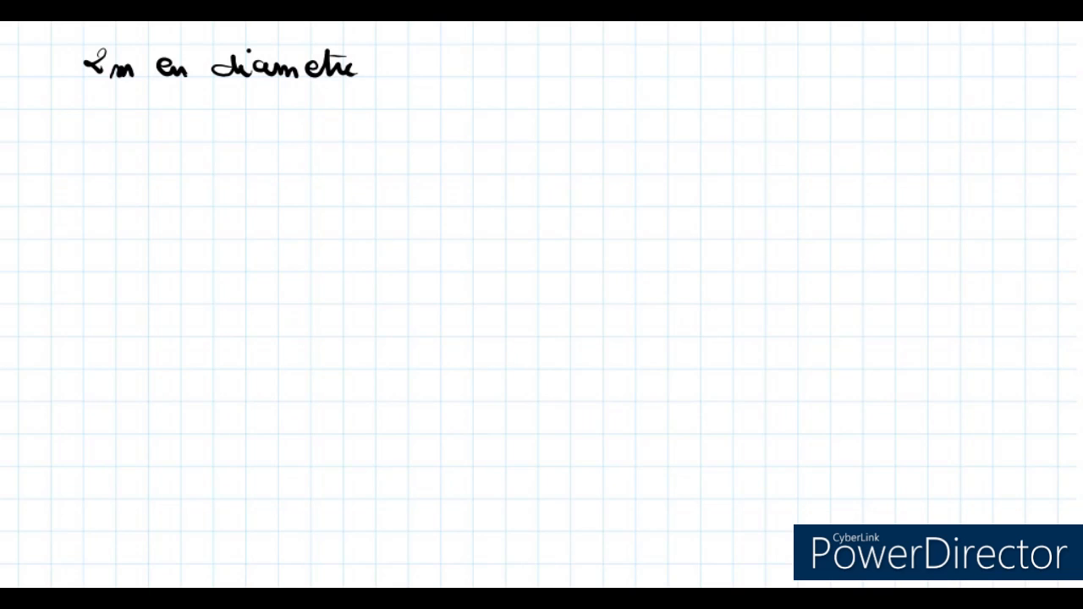
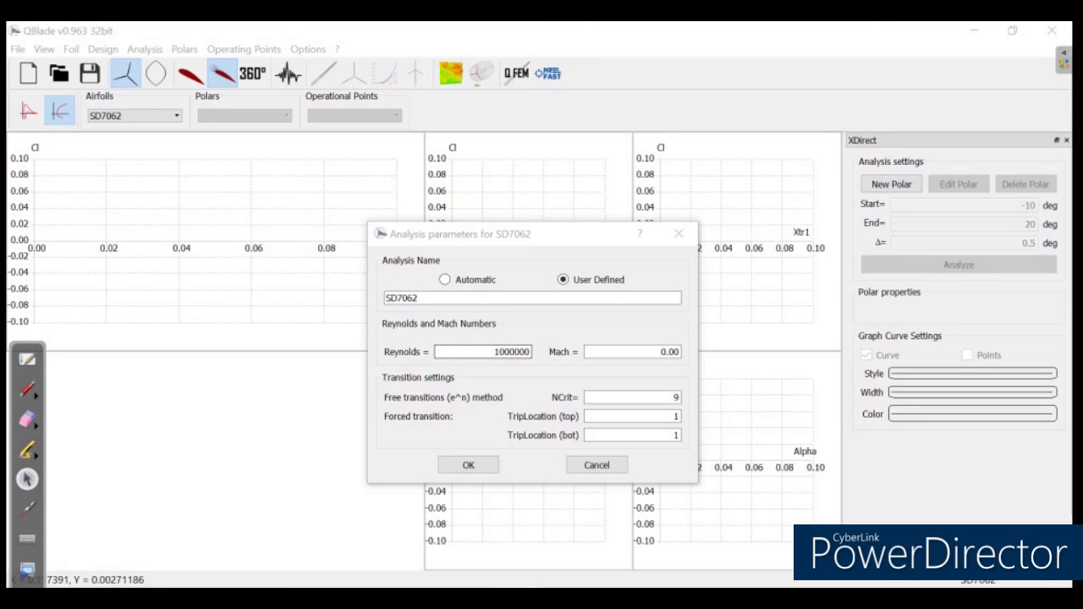
Step: Create the SD7062 polar with Reynolds 1000000 and Mach 0.00, and analyze it from -10 to 20 deg in 0.5 deg increments
{"action": "left_click", "coordinate": [510, 351]}
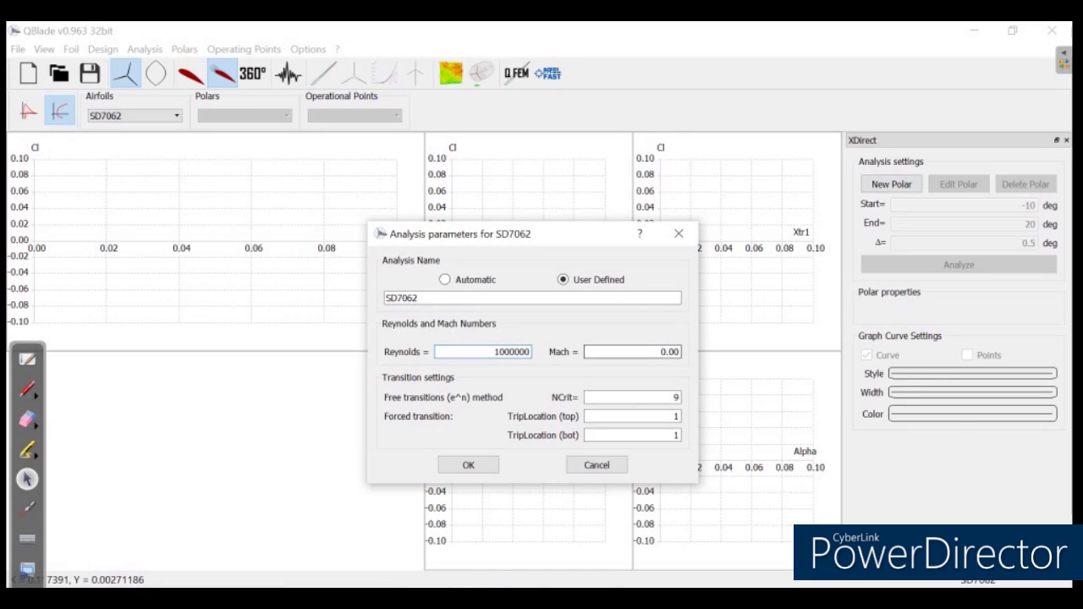
{"action": "key", "text": "Return"}
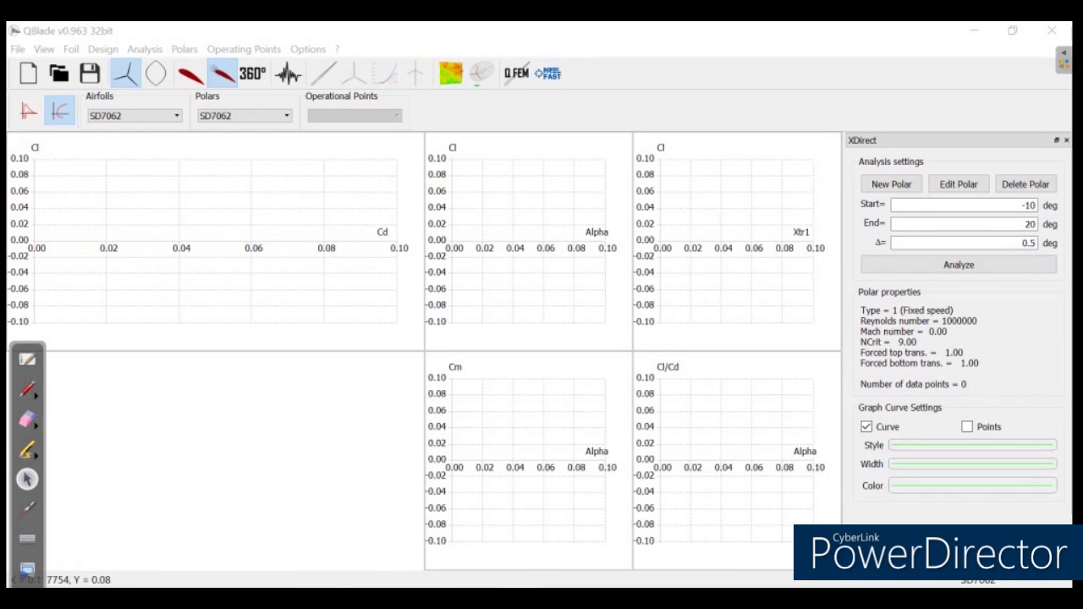
{"action": "left_click", "coordinate": [1021, 205]}
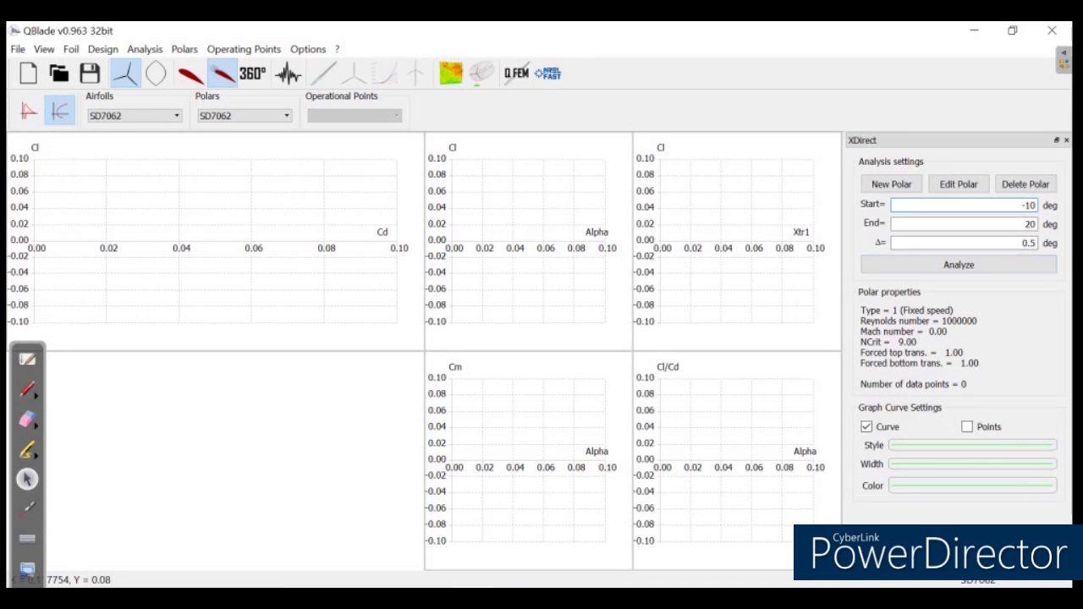
{"action": "left_click", "coordinate": [958, 265]}
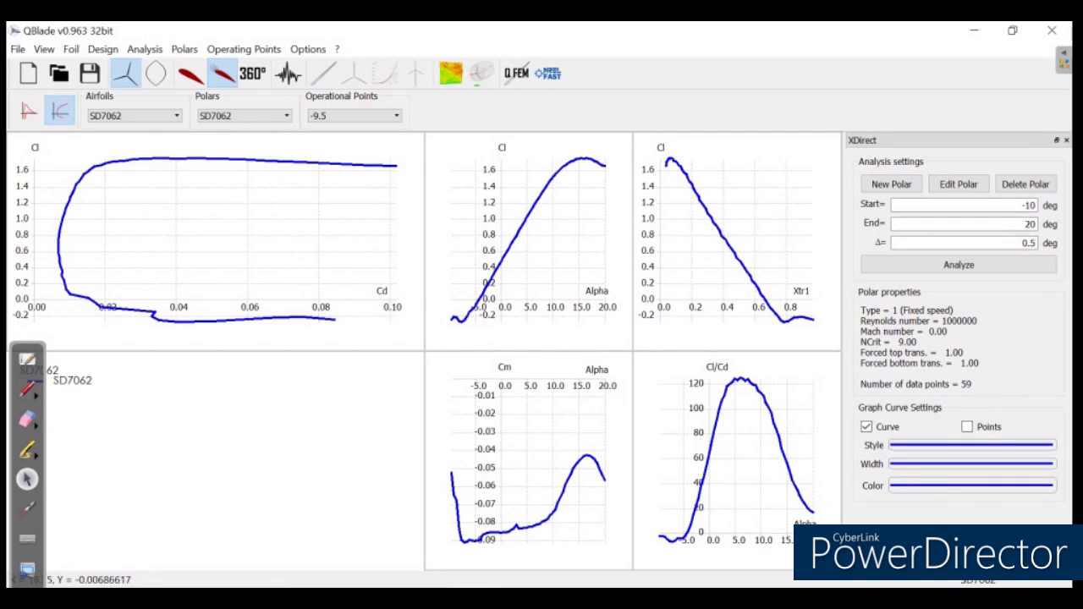
Step: Show the SD7062 operating point view and examine the pressure distribution at the 20 deg operating point
{"action": "mouse_move", "coordinate": [576, 300]}
{"action": "left_mouse_down"}
{"action": "mouse_move", "coordinate": [576, 283]}
{"action": "mouse_move", "coordinate": [579, 302]}
{"action": "left_mouse_up"}
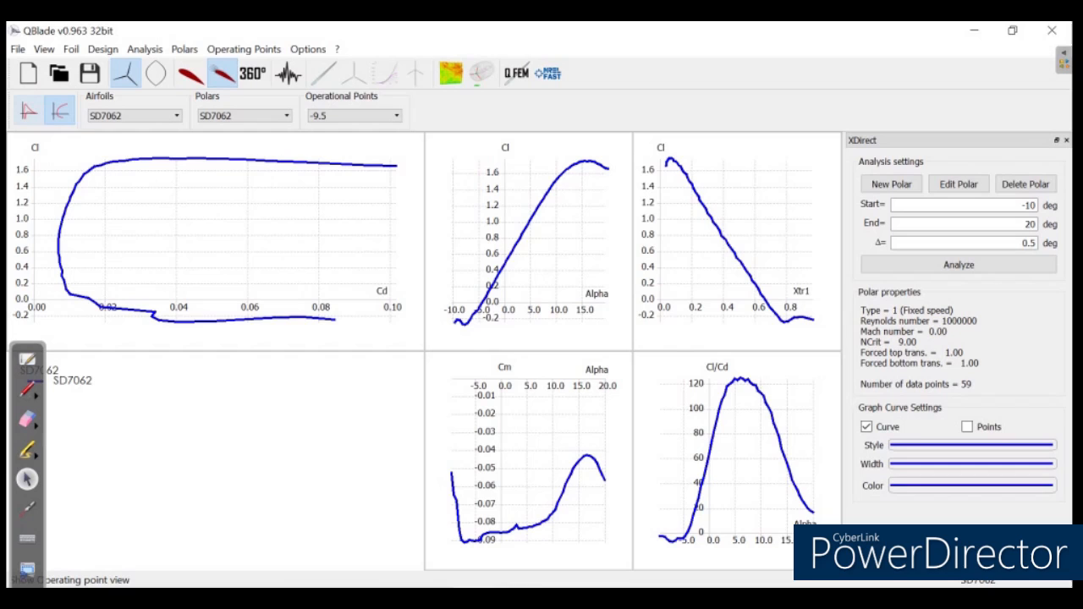
{"action": "left_click", "coordinate": [28, 111]}
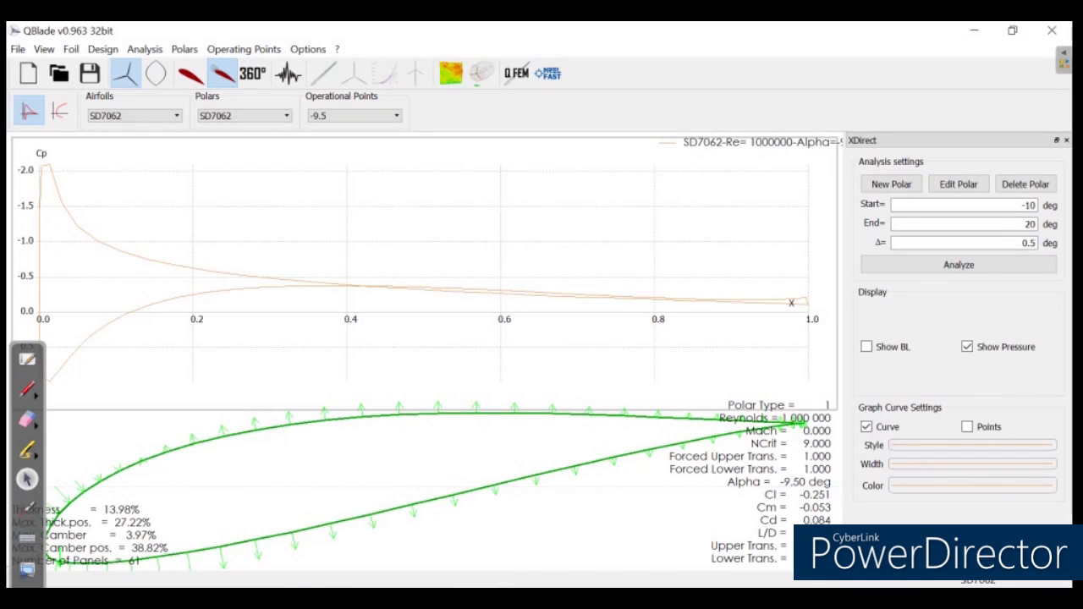
{"action": "left_click", "coordinate": [353, 115]}
{"action": "scroll", "coordinate": [347, 170], "scroll_direction": "down", "scroll_amount": 17}
{"action": "left_click", "coordinate": [347, 223]}
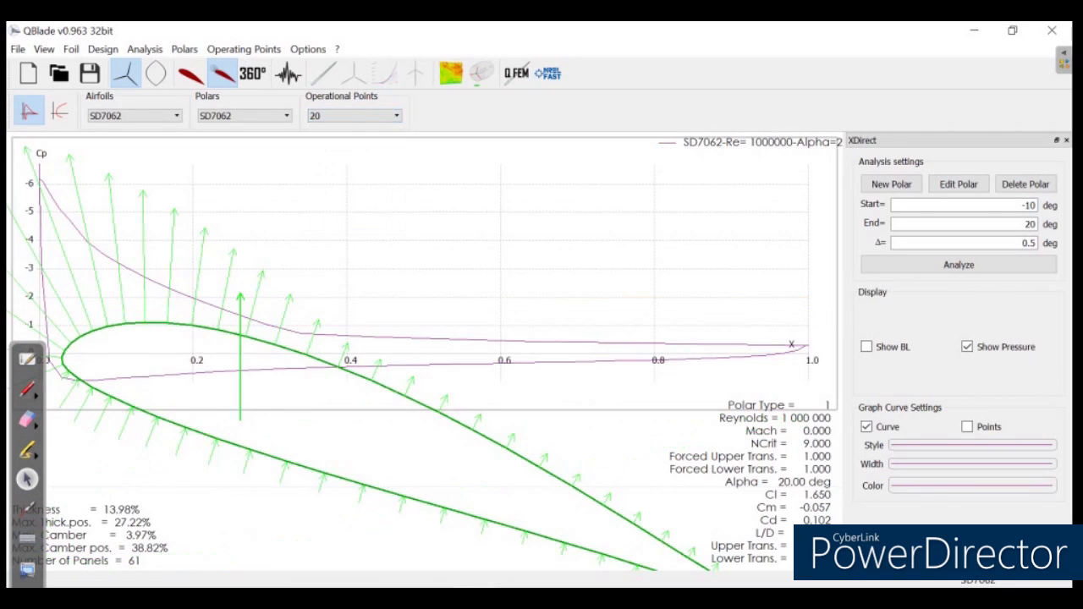
{"action": "left_click_drag", "start_coordinate": [355, 482], "coordinate": [381, 442]}
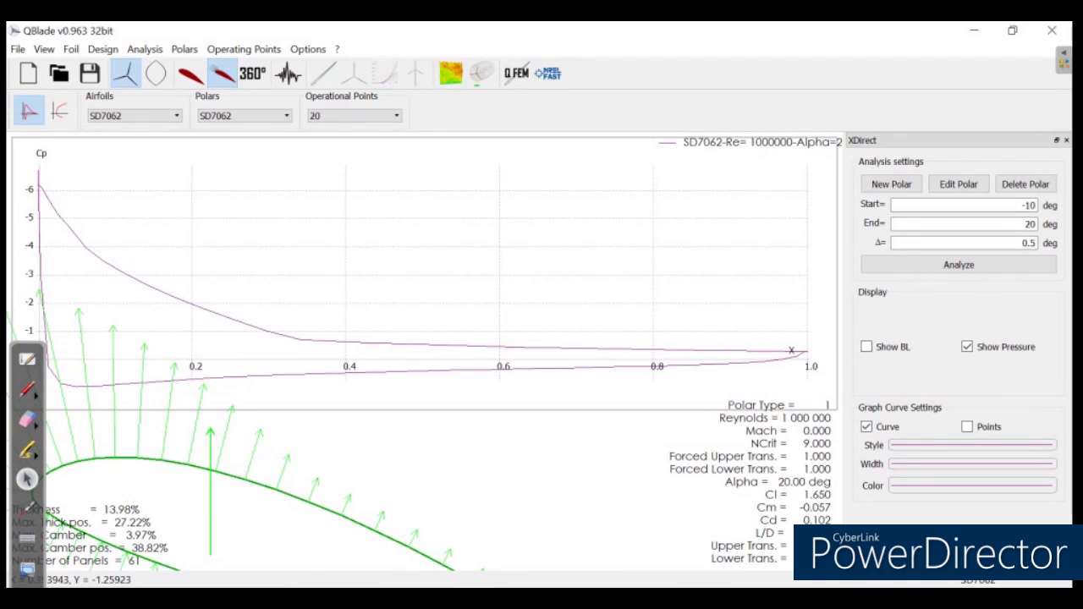
Step: Display the 2.5 deg operating point and centre the airfoil with its pressure arrows in the view
{"action": "left_click", "coordinate": [354, 115]}
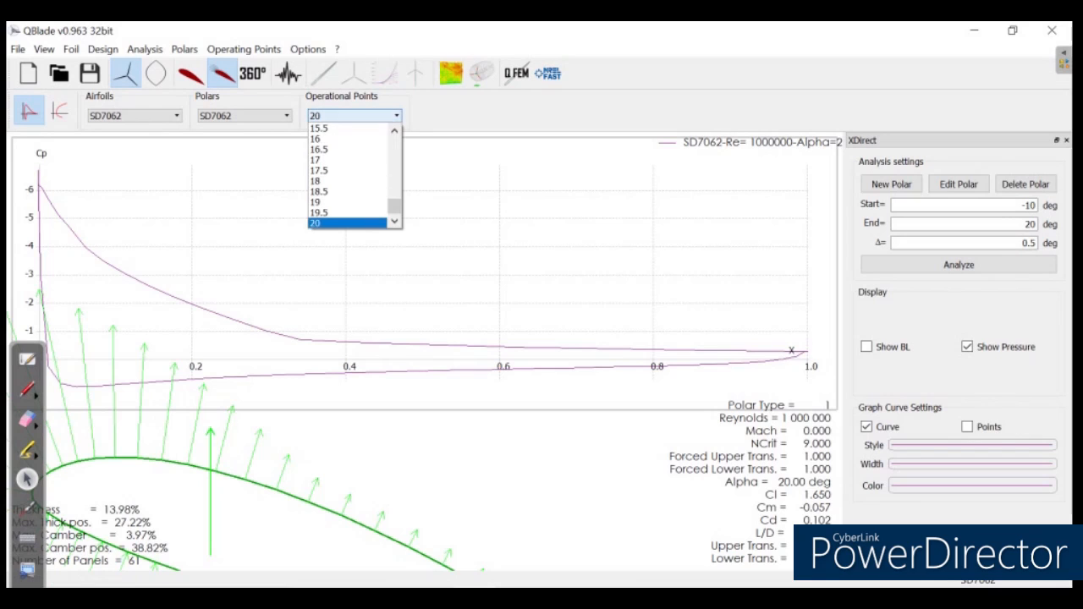
{"action": "scroll", "coordinate": [347, 138], "scroll_direction": "up", "scroll_amount": 7}
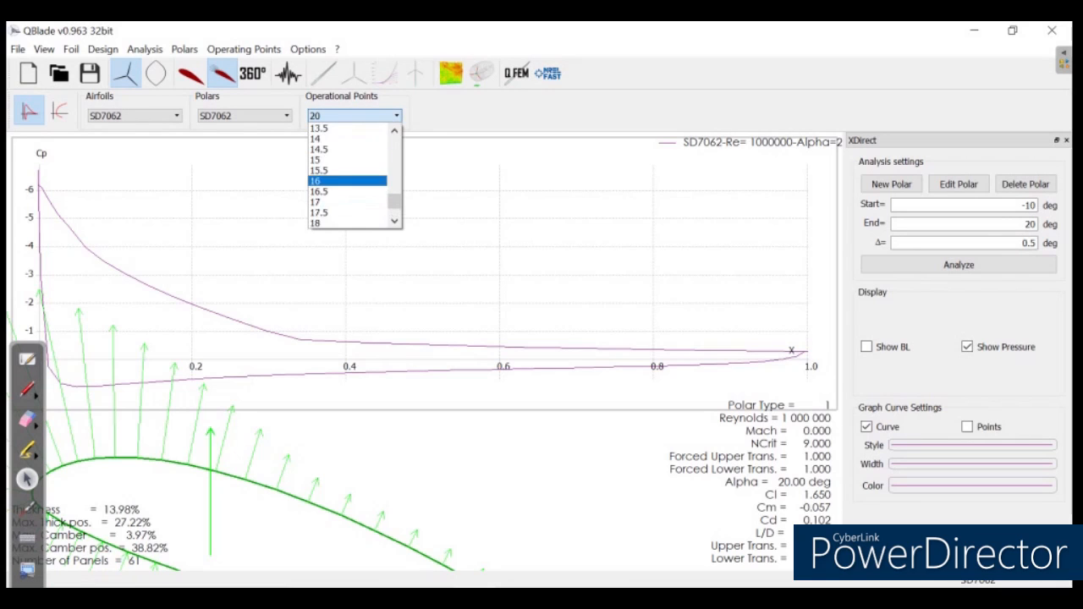
{"action": "left_click", "coordinate": [347, 138]}
{"action": "left_click", "coordinate": [353, 115]}
{"action": "scroll", "coordinate": [347, 159], "scroll_direction": "up", "scroll_amount": 2}
{"action": "left_click", "coordinate": [347, 149]}
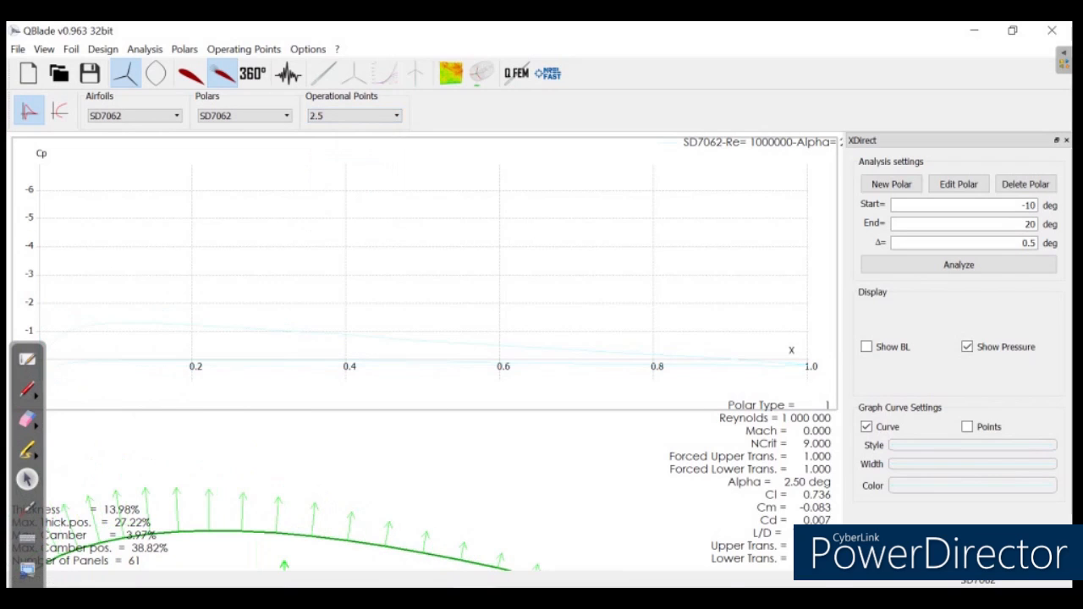
{"action": "left_click_drag", "start_coordinate": [285, 561], "coordinate": [329, 335]}
{"action": "left_click_drag", "start_coordinate": [554, 400], "coordinate": [566, 314]}
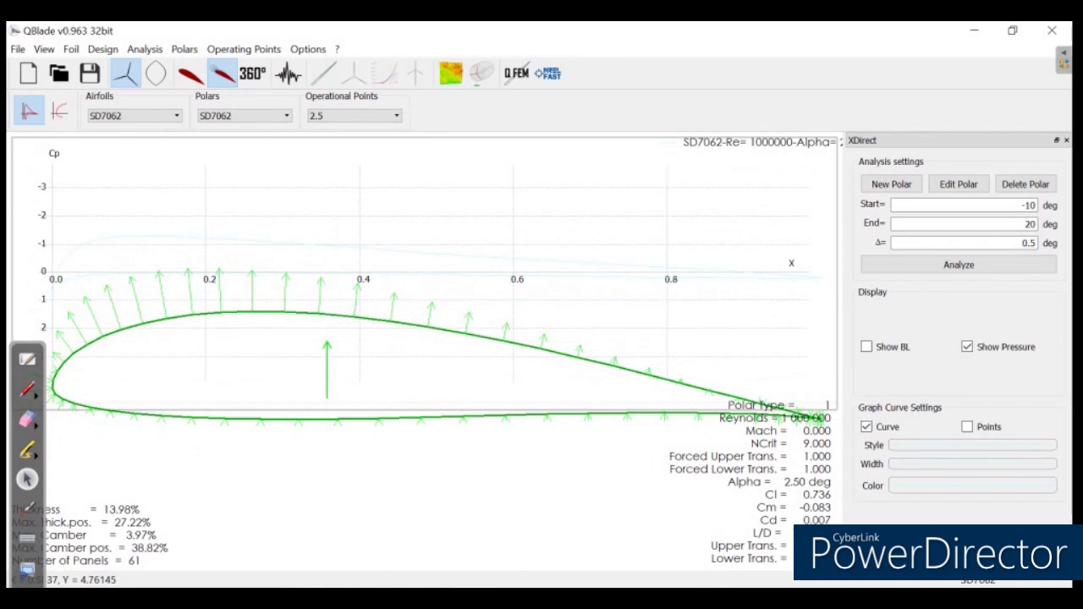
{"action": "left_click_drag", "start_coordinate": [499, 400], "coordinate": [499, 476]}
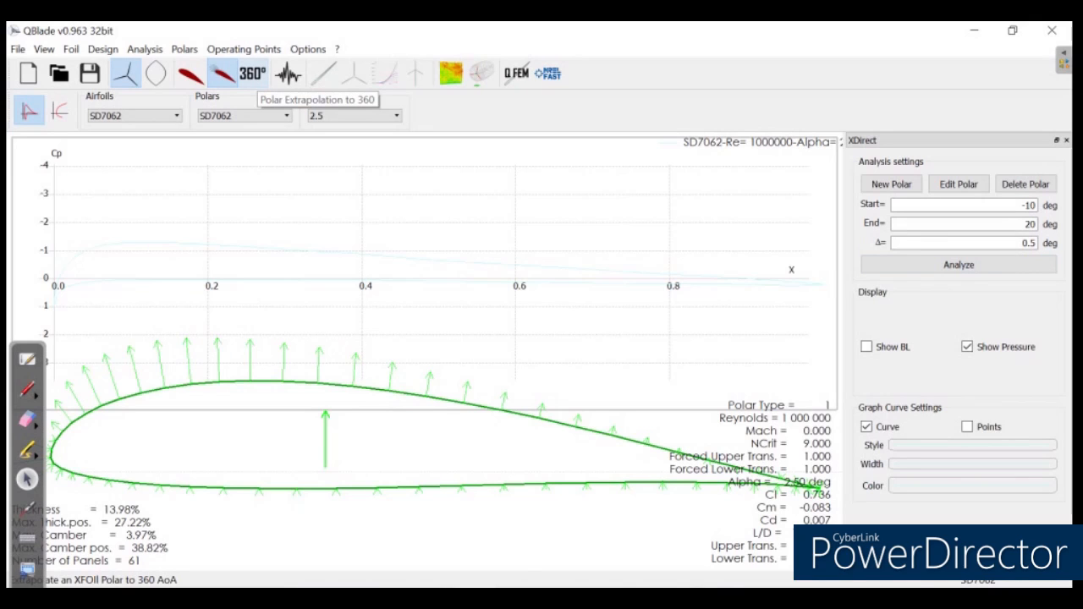
Step: Extrapolate the SD7062 polar to 360 degrees with the Montgomerie method and save the 360 polar
{"action": "left_click", "coordinate": [251, 74]}
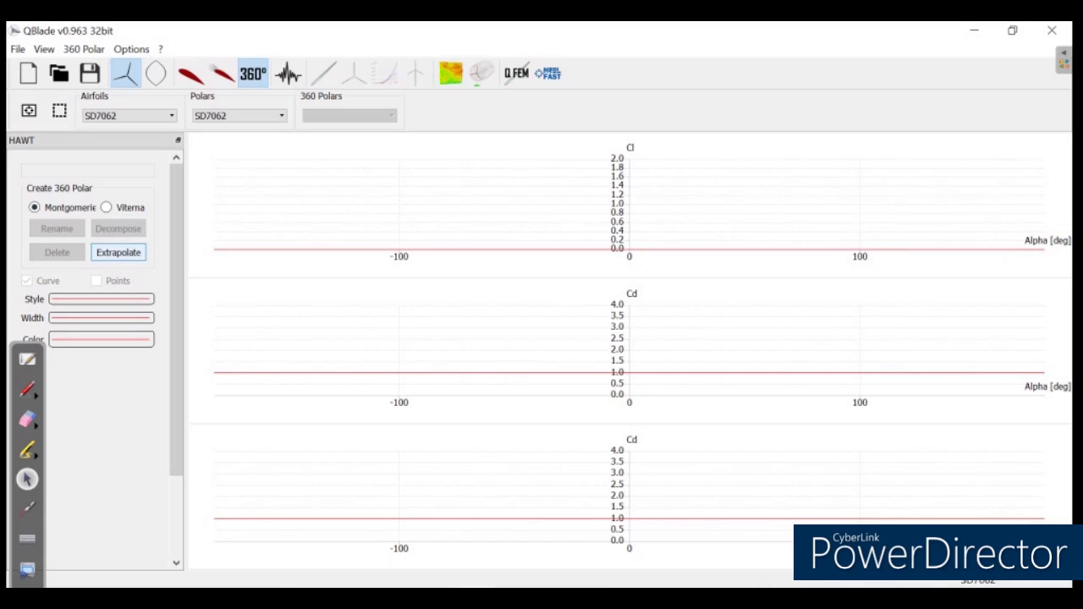
{"action": "left_click", "coordinate": [119, 252]}
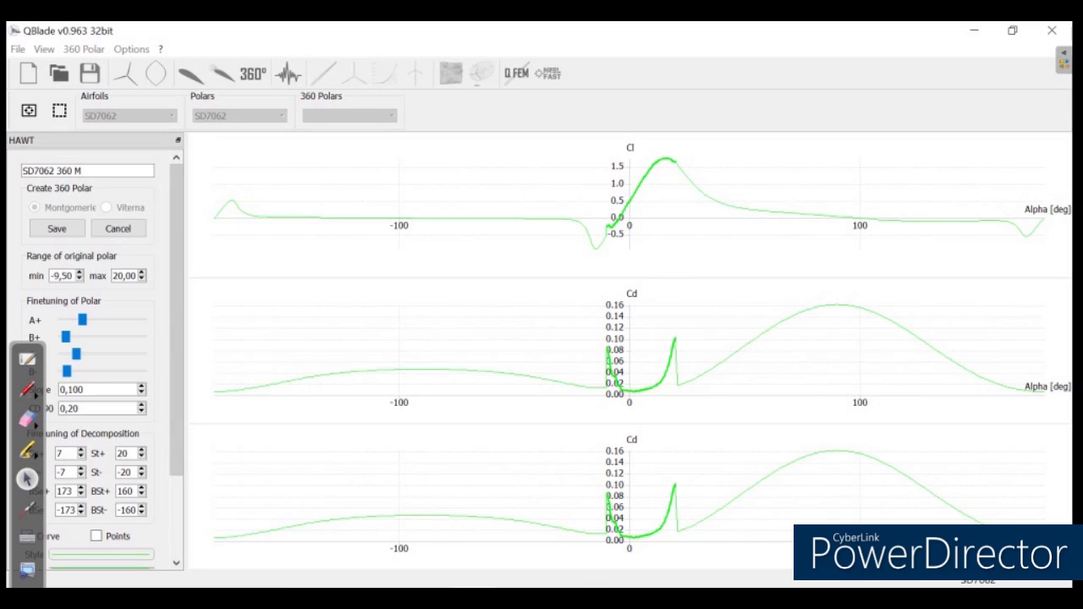
{"action": "left_click", "coordinate": [57, 228]}
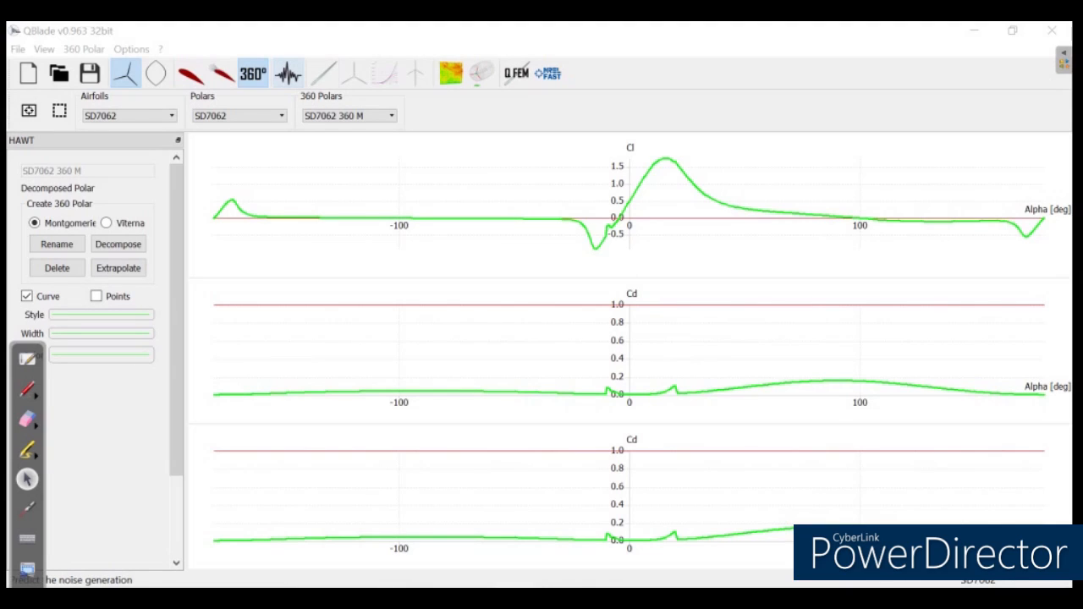
Step: Start a new blade in the HAWT rotor blade design module
{"action": "left_click", "coordinate": [324, 74]}
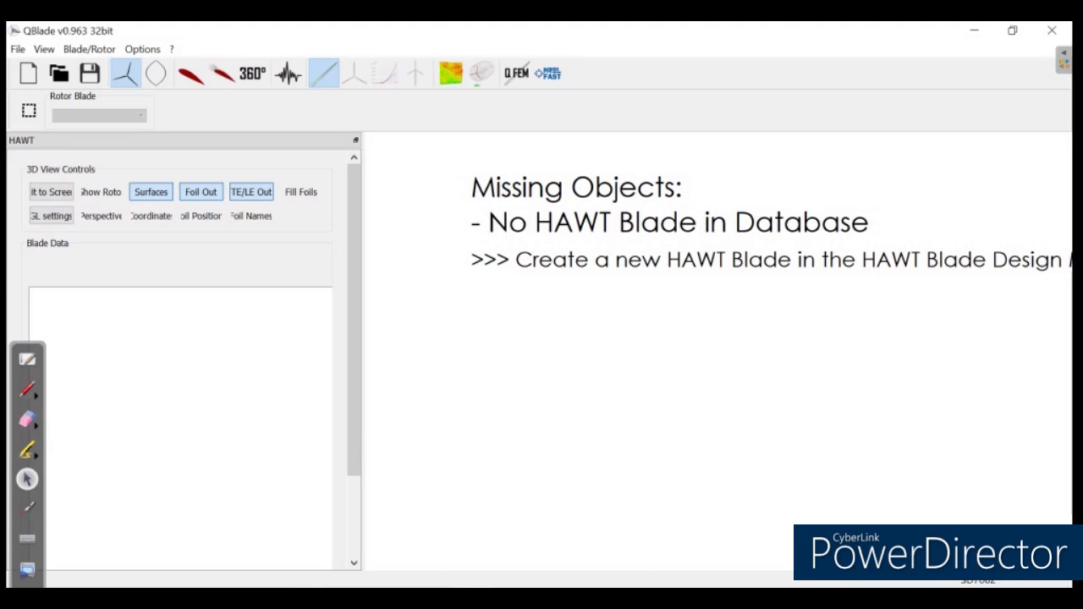
{"action": "scroll", "coordinate": [180, 356], "scroll_direction": "down", "scroll_amount": 3}
{"action": "left_click", "coordinate": [76, 539]}
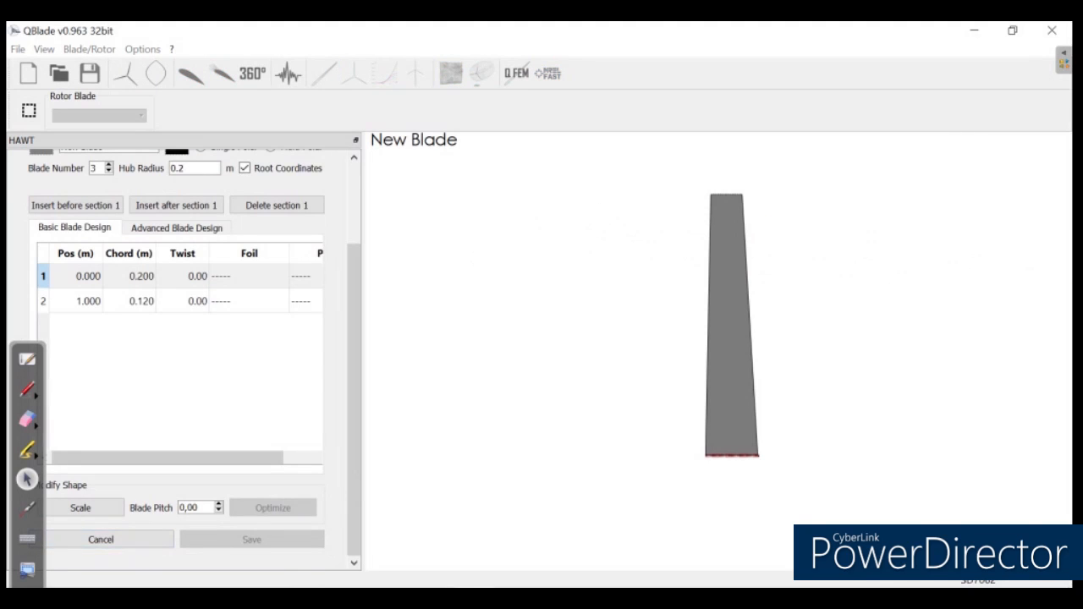
Step: Look over the new blade's root and tip positions and its advanced design table, and return to the basic design table
{"action": "scroll", "coordinate": [180, 355], "scroll_direction": "up", "scroll_amount": 2}
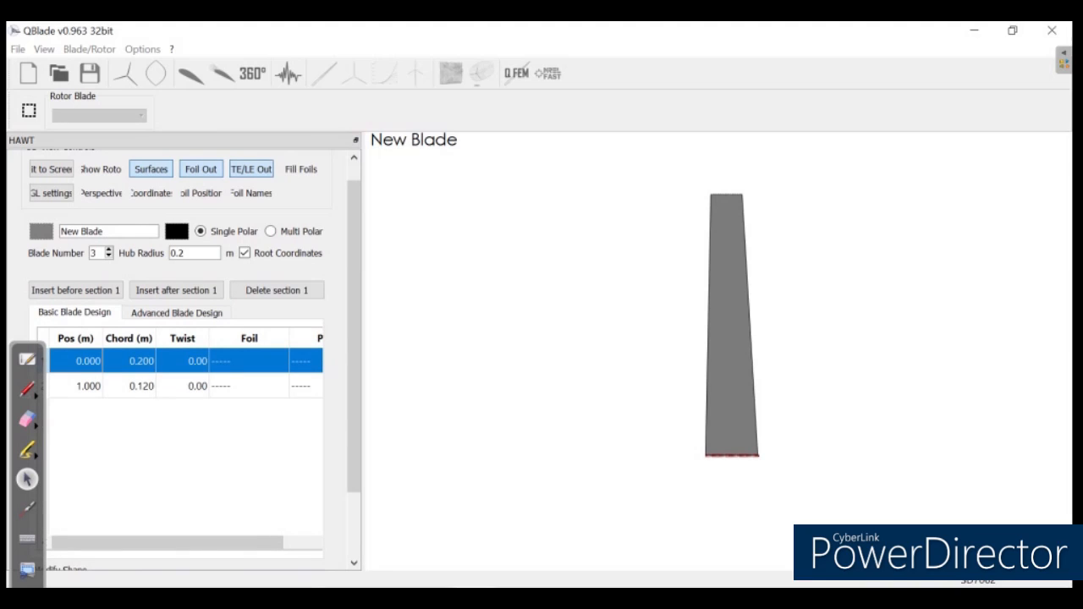
{"action": "double_click", "coordinate": [76, 361]}
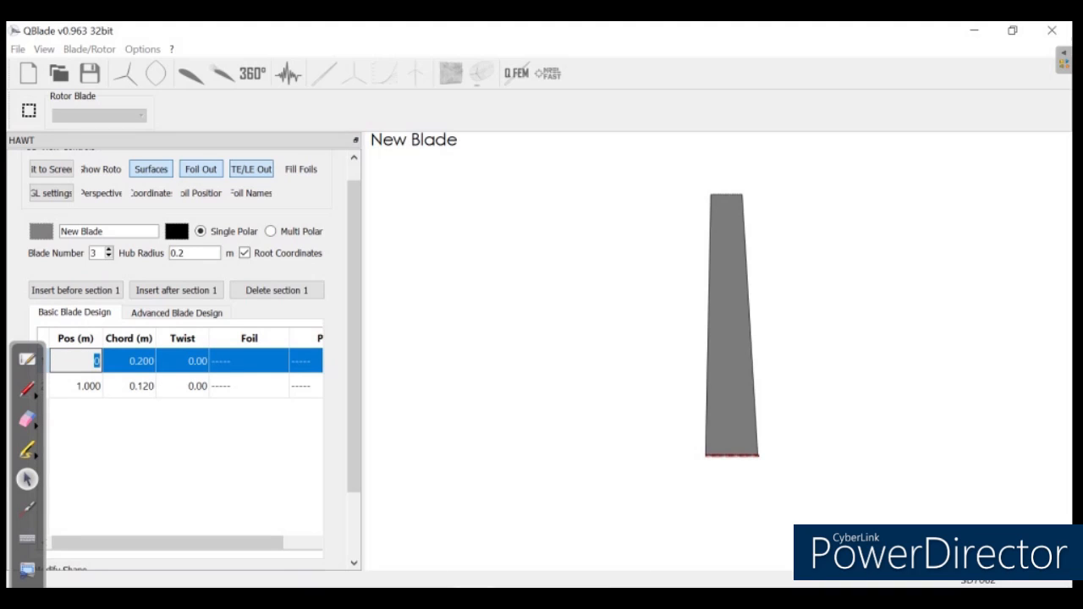
{"action": "left_click", "coordinate": [75, 386]}
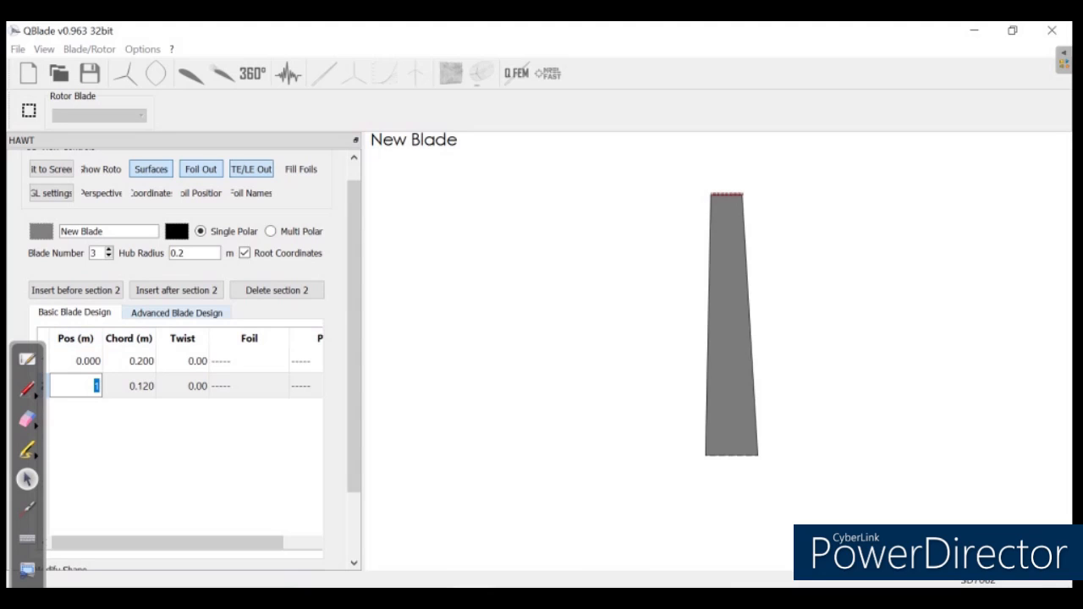
{"action": "left_click", "coordinate": [177, 312]}
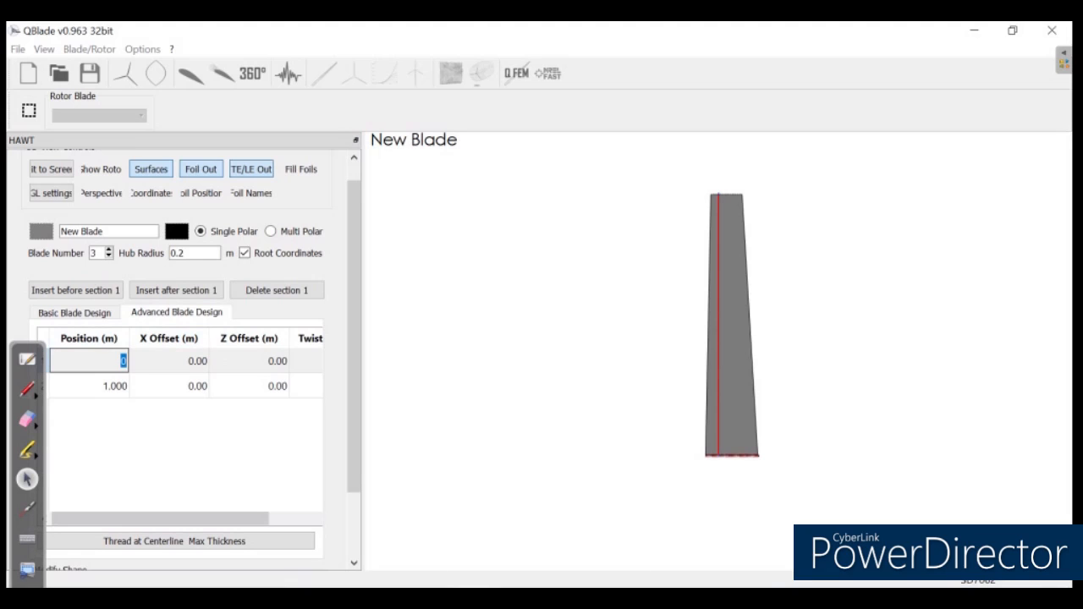
{"action": "left_click", "coordinate": [74, 312]}
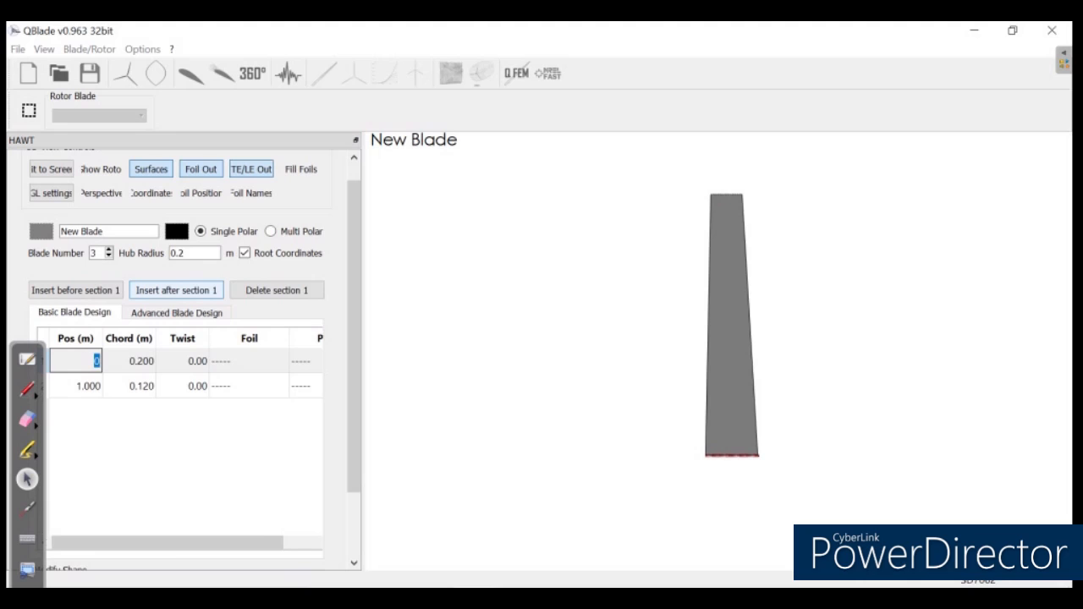
Step: Insert additional sections after section 1 until the blade has eleven sections
{"action": "left_click", "coordinate": [176, 291]}
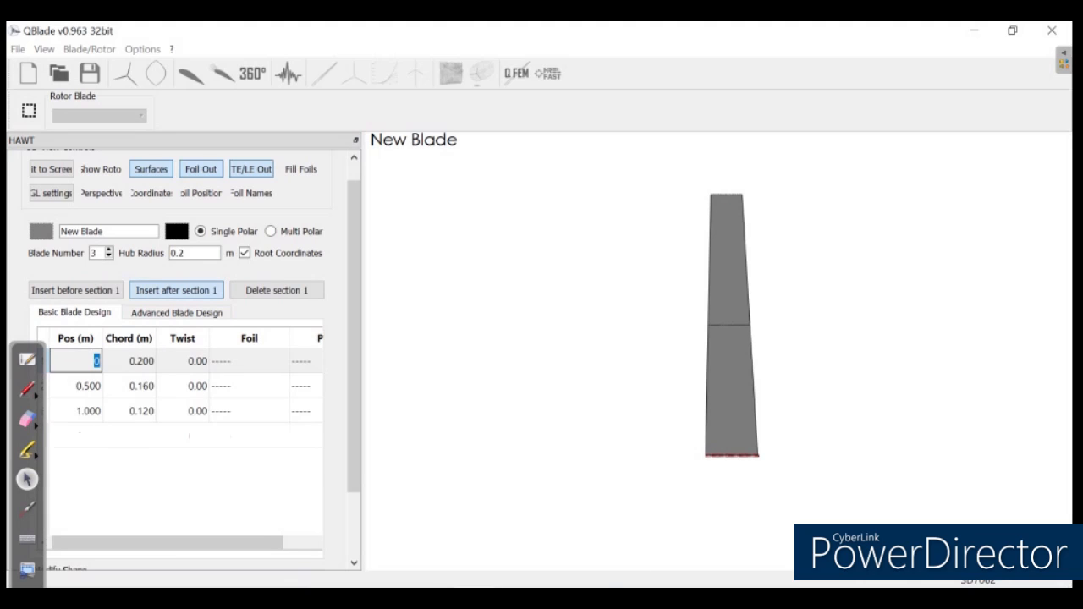
{"action": "left_click", "coordinate": [176, 290]}
{"action": "left_click", "coordinate": [176, 290]}
{"action": "left_click", "coordinate": [176, 290]}
{"action": "left_click", "coordinate": [176, 290]}
{"action": "left_click", "coordinate": [176, 290]}
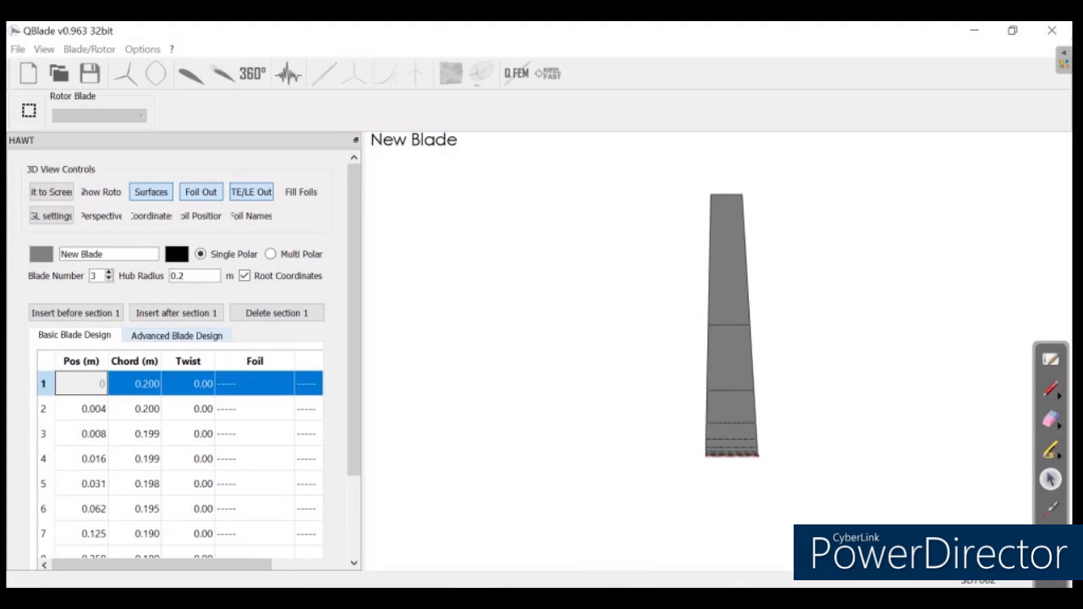
{"action": "scroll", "coordinate": [181, 406], "scroll_direction": "down", "scroll_amount": 3}
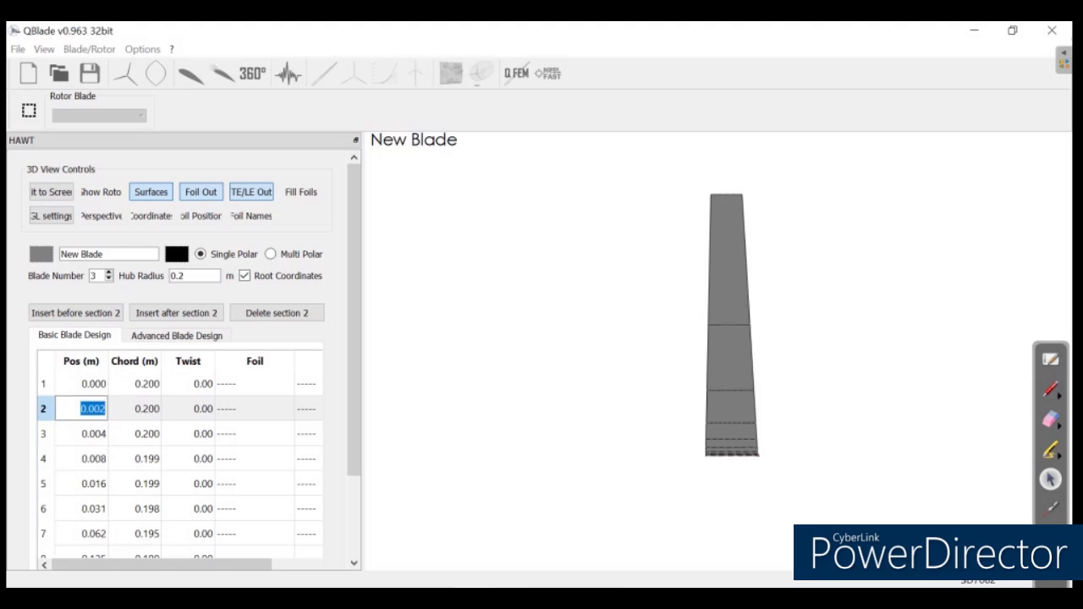
Step: Set the positions of blade sections 2, 3 and 4 to 0.1, 0.2 and 0.3 m
{"action": "left_click", "coordinate": [81, 383]}
{"action": "left_click", "coordinate": [81, 409]}
{"action": "type", "text": "0.1"}
{"action": "left_click", "coordinate": [82, 433]}
{"action": "type", "text": "0.2"}
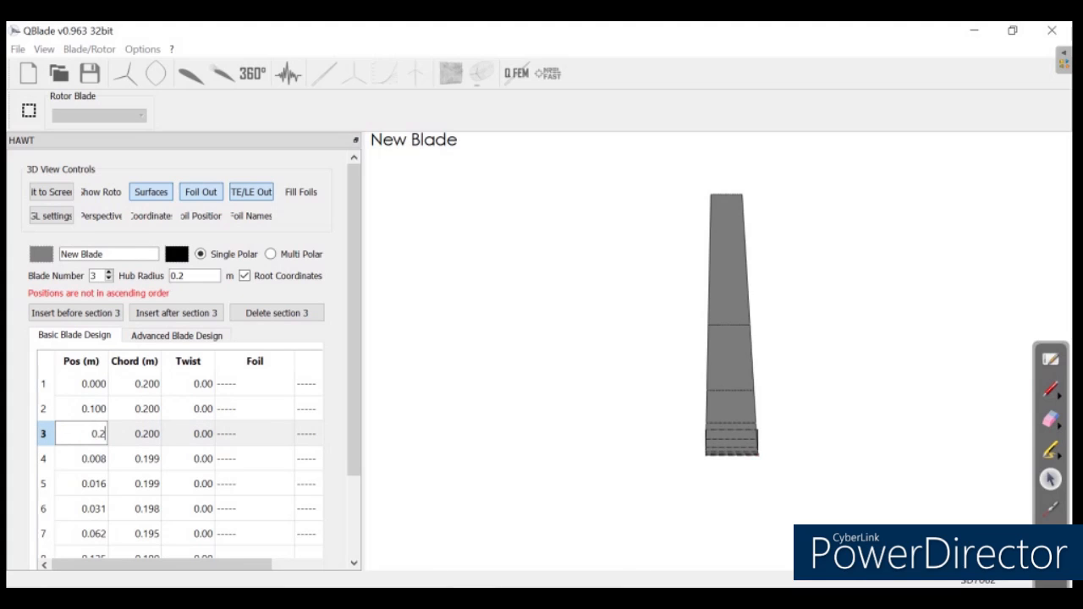
{"action": "left_click", "coordinate": [81, 458]}
{"action": "type", "text": "0.3"}
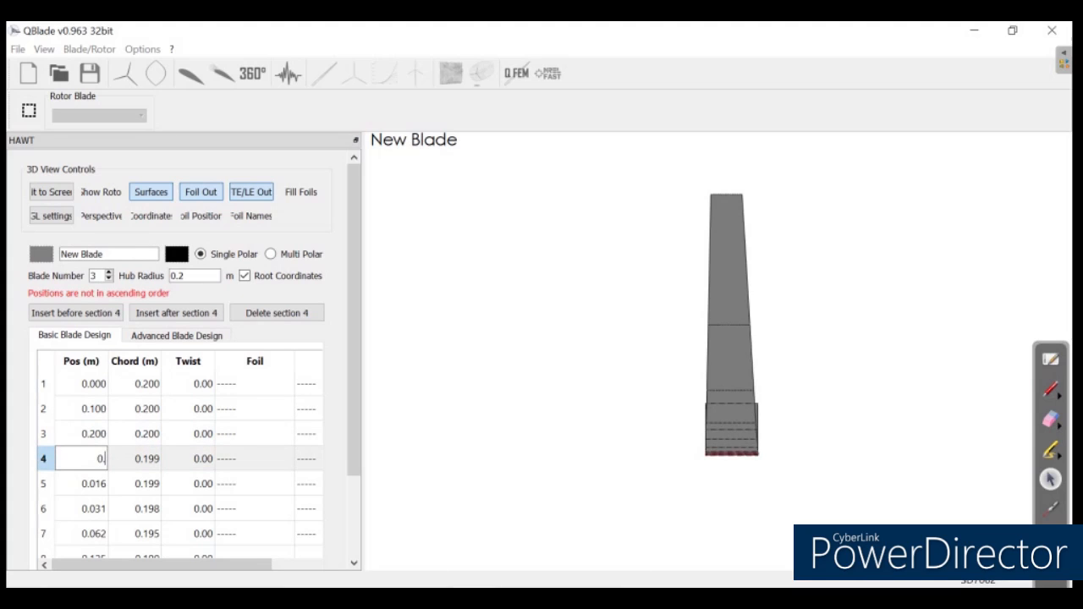
{"action": "key", "text": "Return"}
Step: Set the positions of blade sections 5, 6 and 7 to 0.4, 0.5 and 0.6 m
{"action": "scroll", "coordinate": [179, 459], "scroll_direction": "down", "scroll_amount": 2}
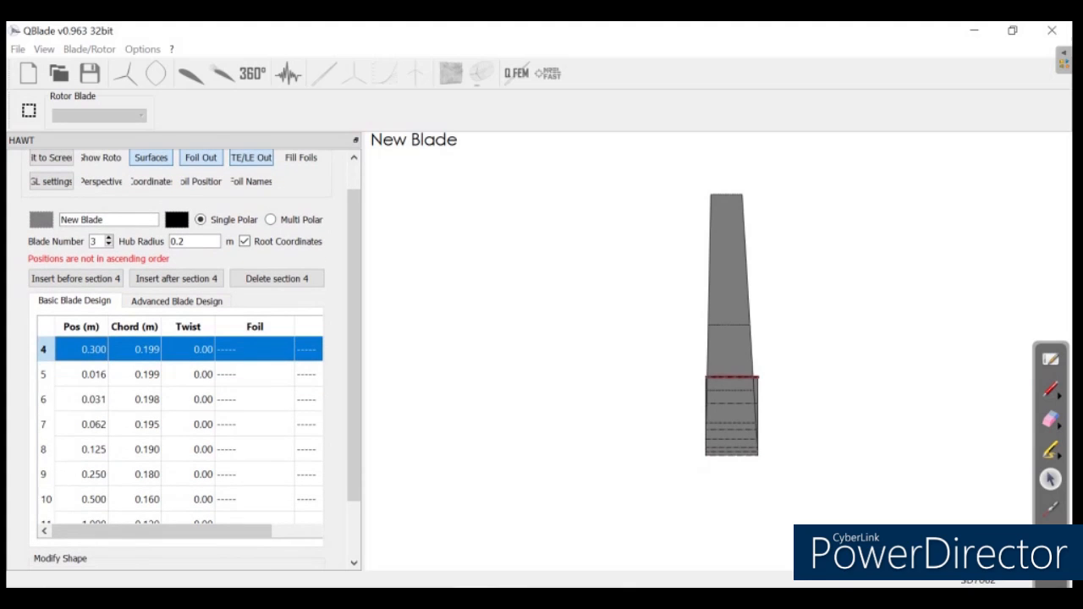
{"action": "left_click", "coordinate": [82, 374]}
{"action": "type", "text": "0.4"}
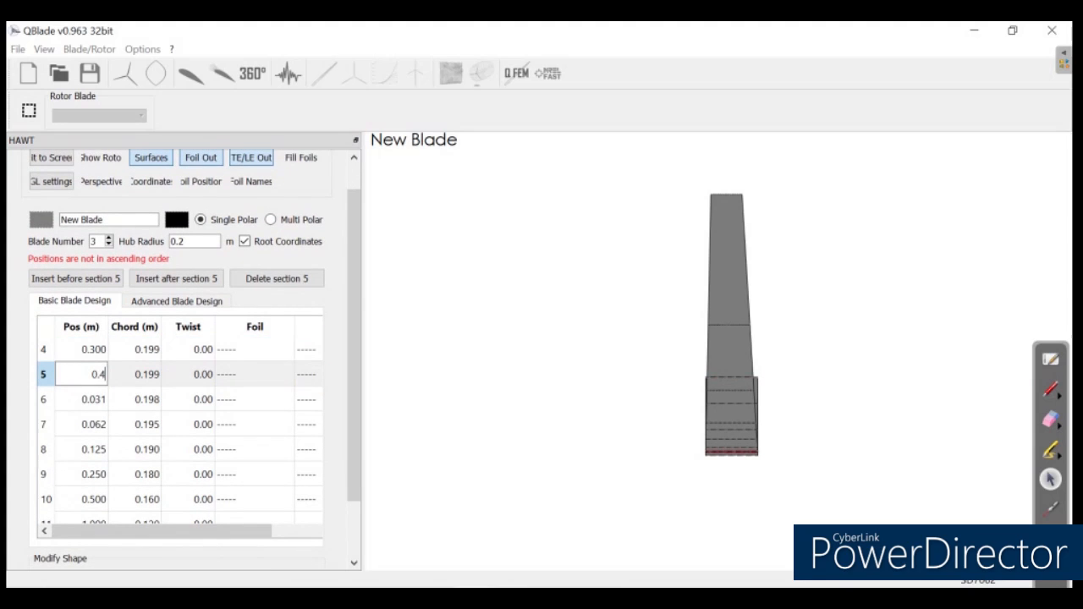
{"action": "left_click", "coordinate": [82, 400]}
{"action": "type", "text": "0.5"}
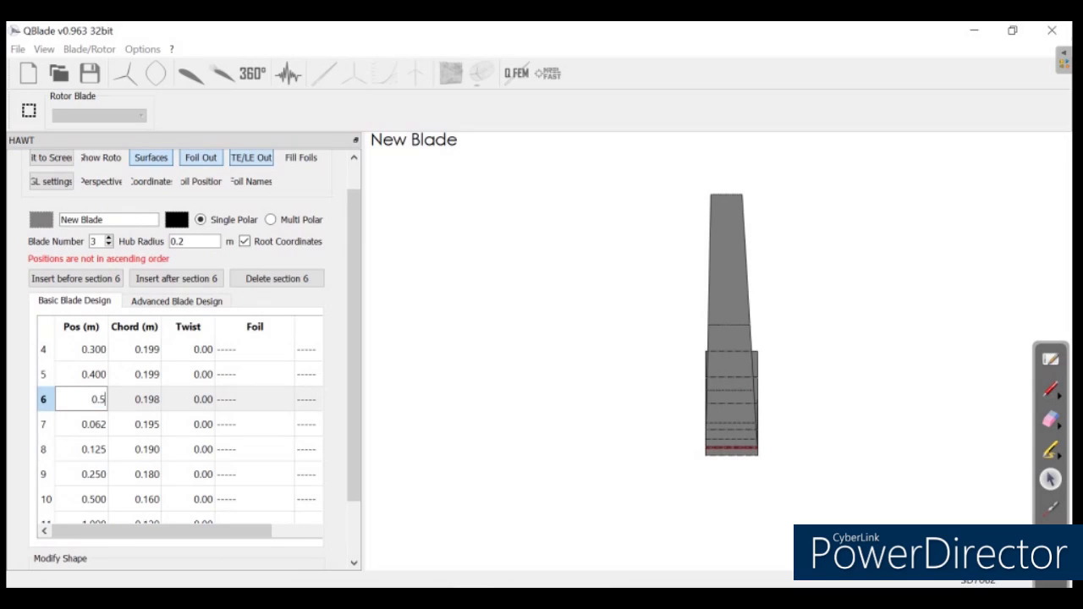
{"action": "left_click", "coordinate": [81, 424]}
{"action": "type", "text": "0.6"}
Step: Set the positions of blade sections 8, 9 and 10 to 0.7, 0.8 and 0.9 m
{"action": "left_click", "coordinate": [81, 450]}
{"action": "type", "text": "0"}
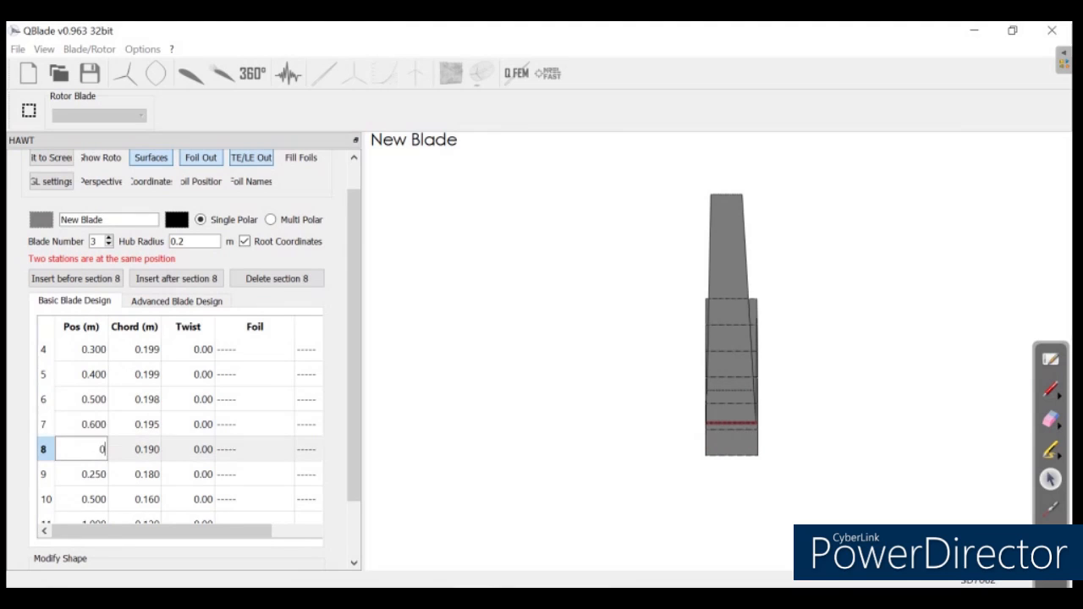
{"action": "type", "text": ".8"}
{"action": "type", "text": "7"}
{"action": "key", "text": "BackSpace"}
{"action": "key", "text": "BackSpace"}
{"action": "type", "text": "7"}
{"action": "left_click", "coordinate": [81, 474]}
{"action": "type", "text": "0."}
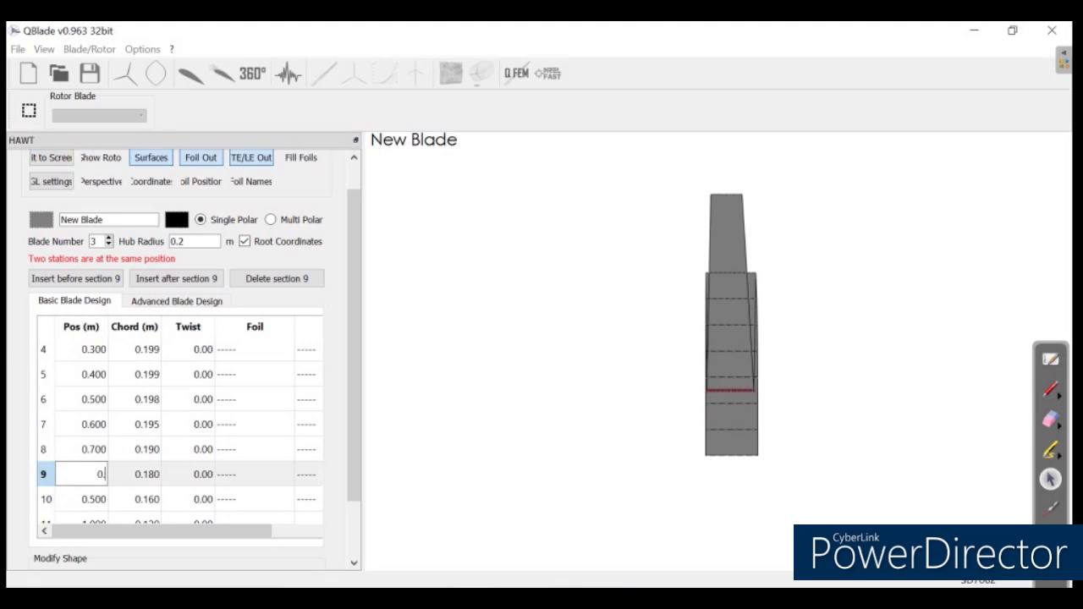
{"action": "type", "text": "8"}
{"action": "left_click", "coordinate": [81, 499]}
{"action": "type", "text": "0.9"}
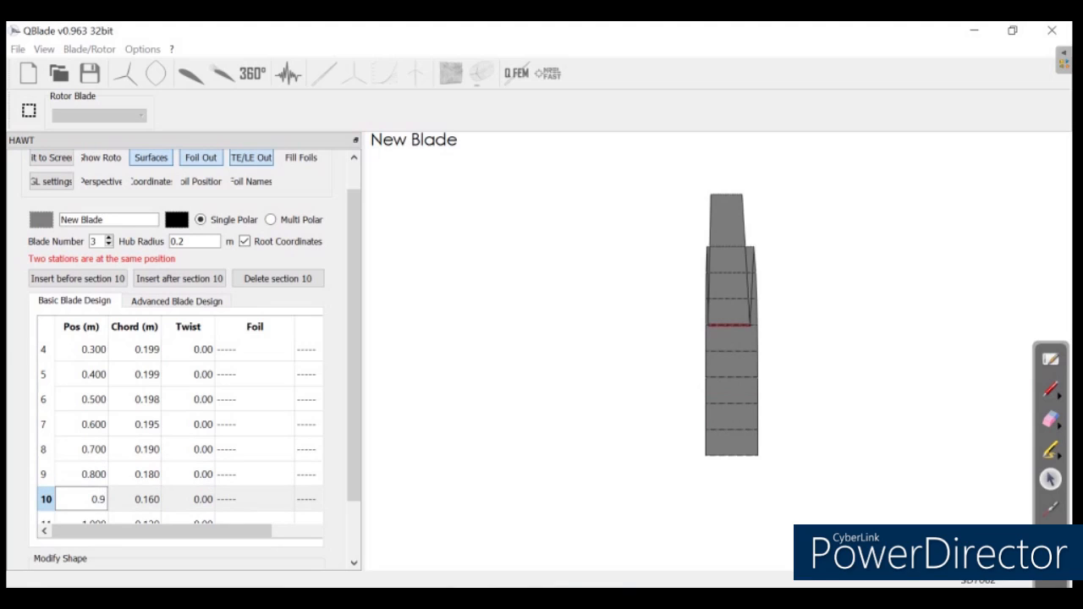
{"action": "left_click", "coordinate": [81, 520]}
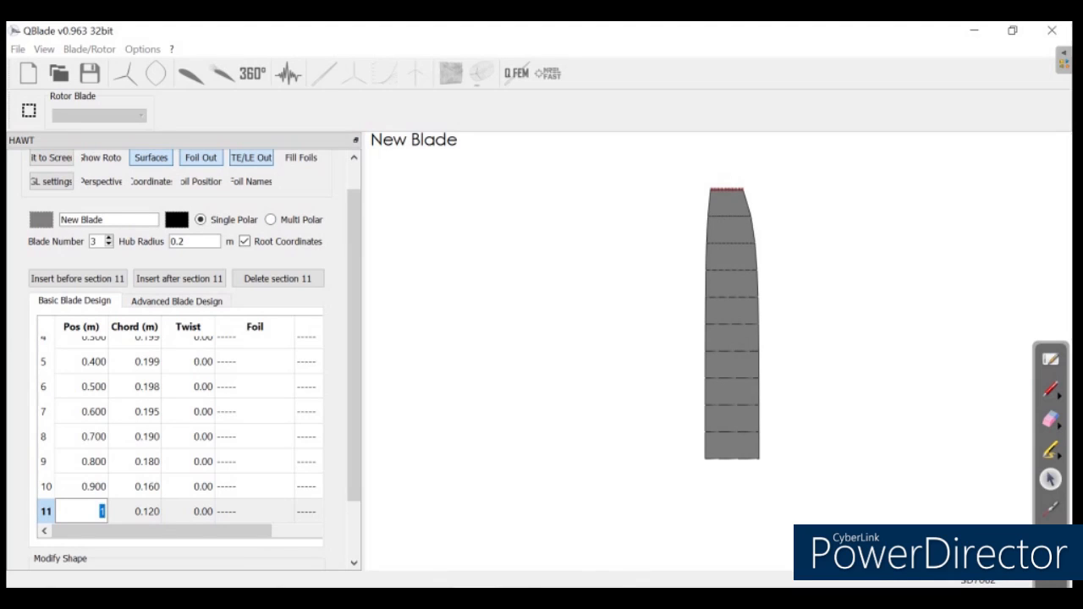
{"action": "key", "text": "Return"}
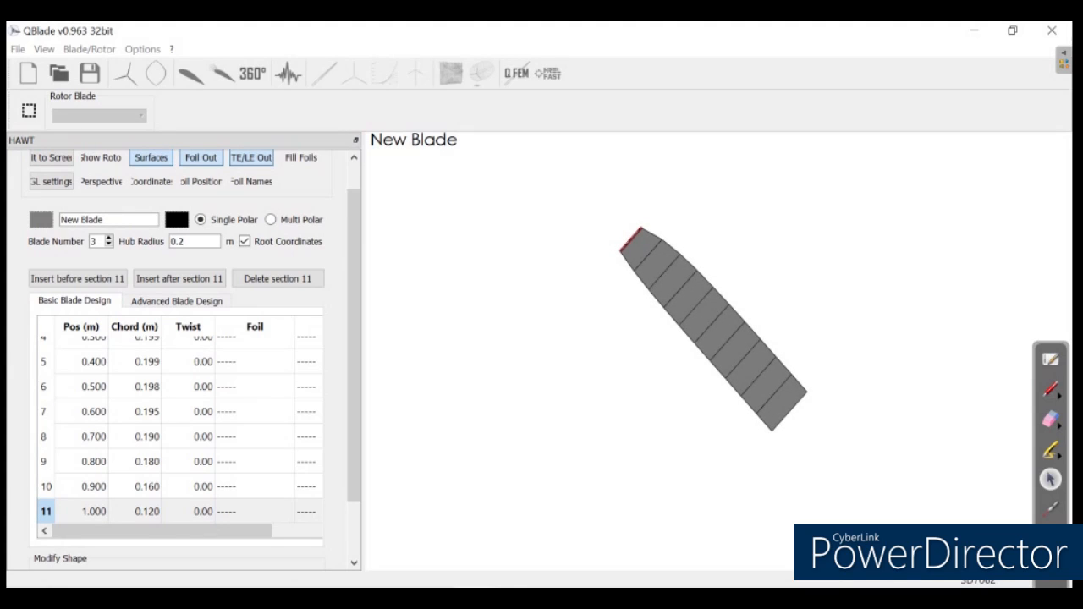
Step: Assign the Circular Foil to blade section 1 and the SD7062 foil to section 3
{"action": "left_click_drag", "start_coordinate": [161, 530], "coordinate": [217, 531]}
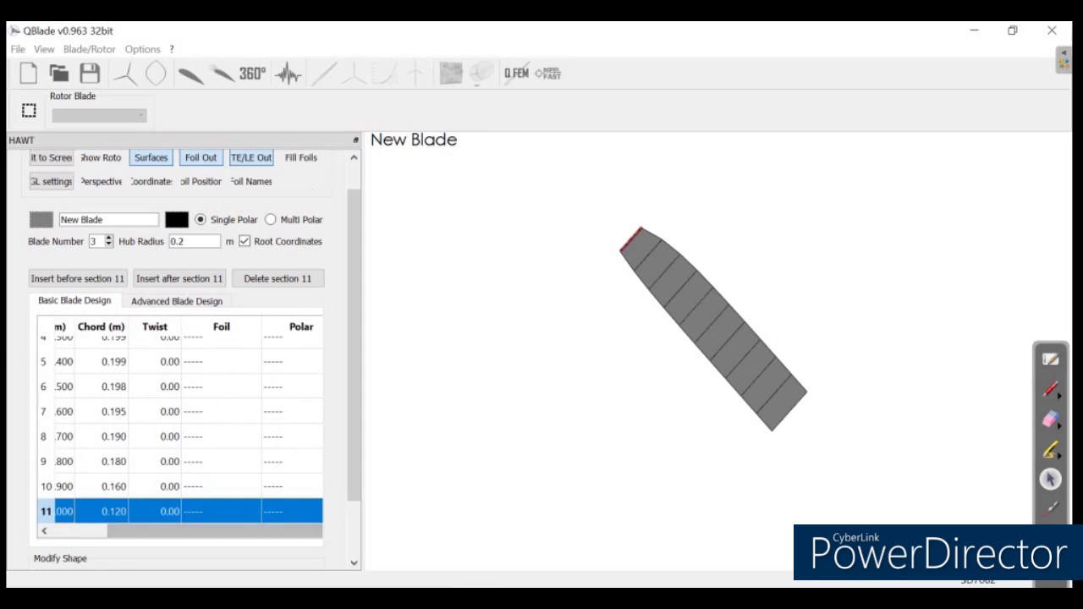
{"action": "scroll", "coordinate": [179, 423], "scroll_direction": "up", "scroll_amount": 3}
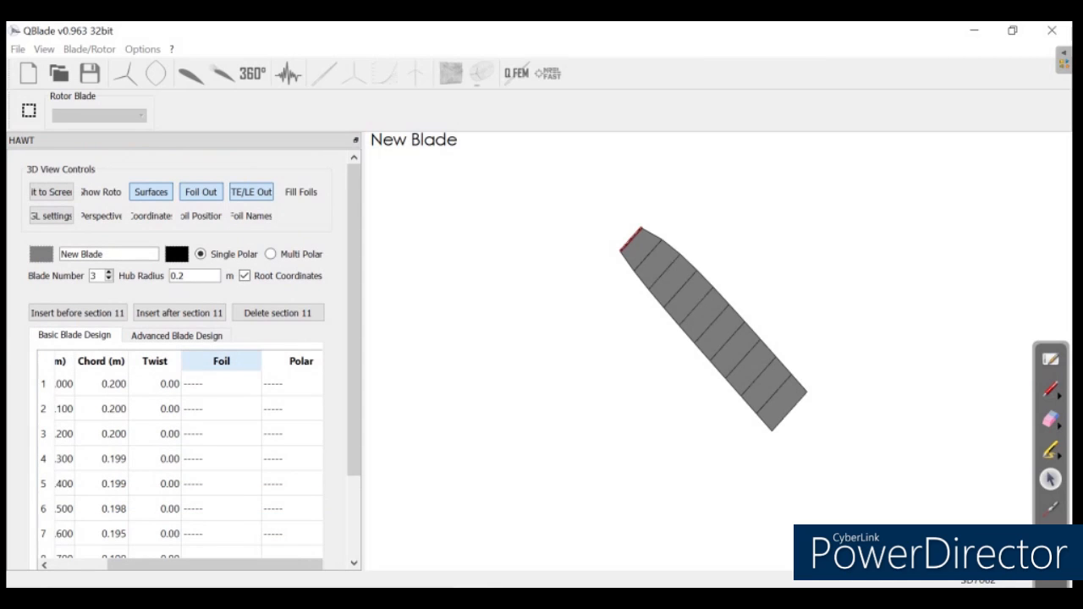
{"action": "left_click", "coordinate": [221, 383]}
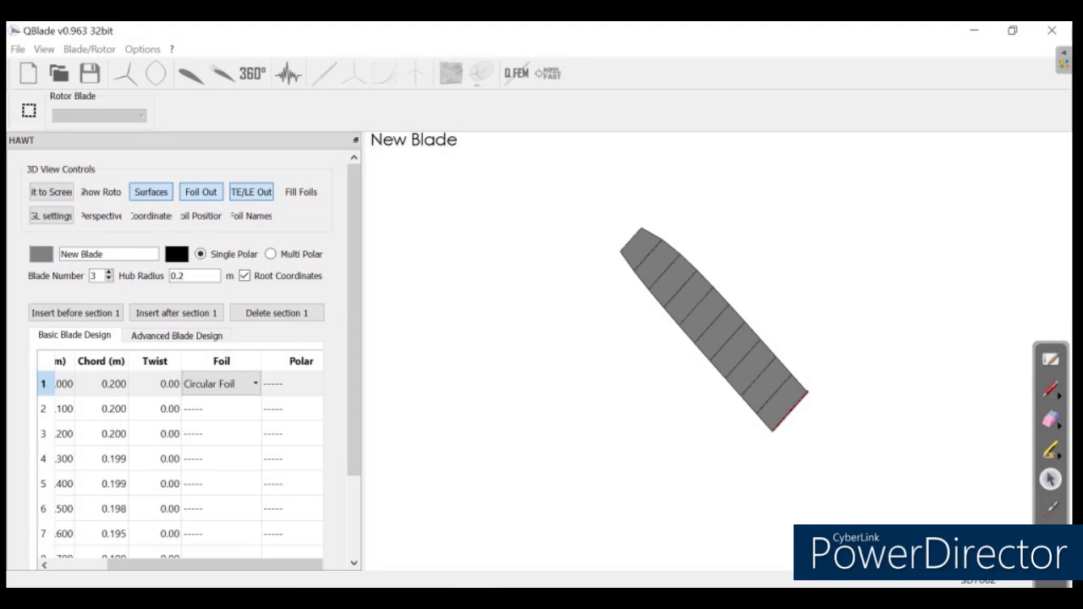
{"action": "left_click", "coordinate": [221, 434]}
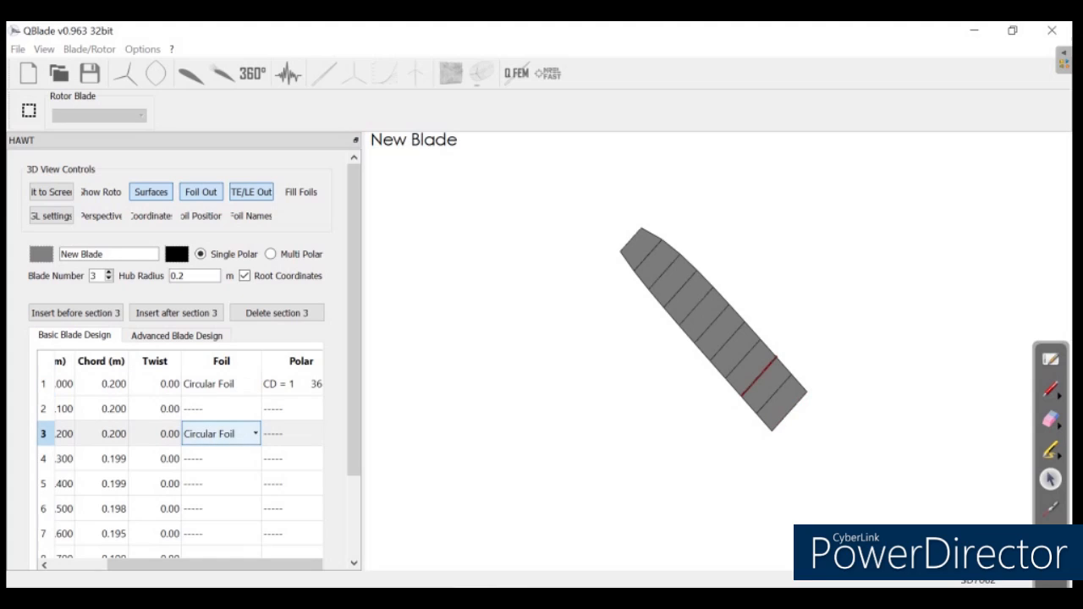
{"action": "left_click", "coordinate": [221, 433]}
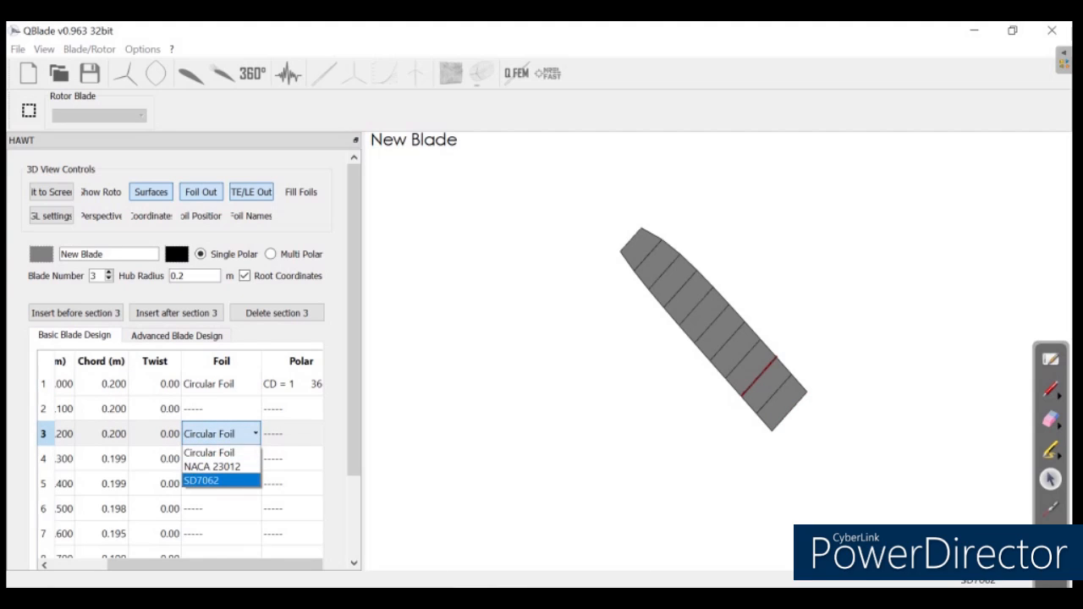
{"action": "left_click", "coordinate": [221, 480]}
Step: Assign the SD7062 foil to blade section 4
{"action": "middle_click_drag", "start_coordinate": [712, 330], "coordinate": [711, 296]}
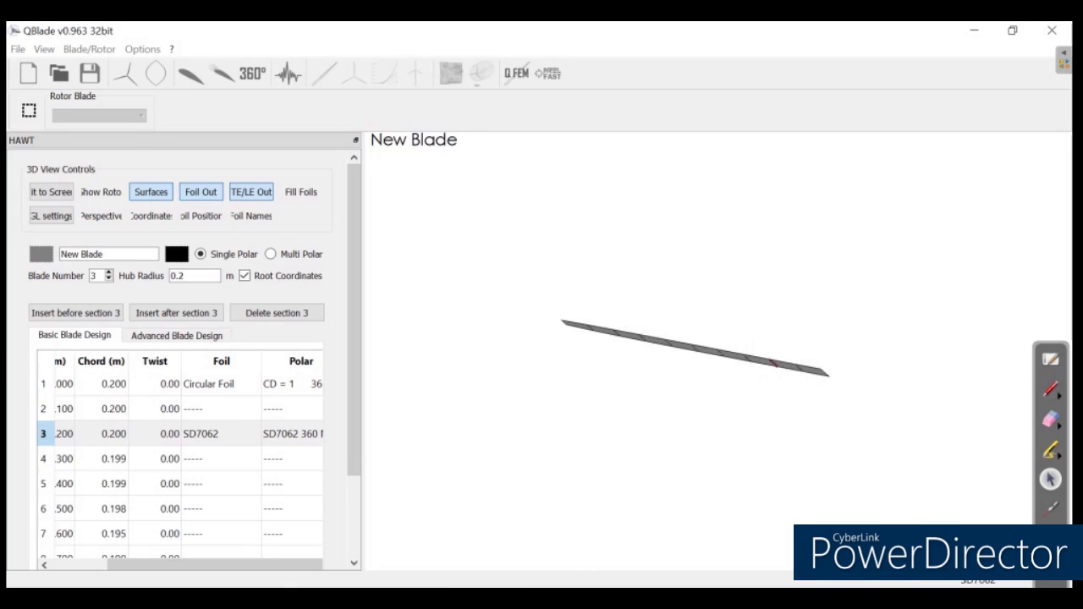
{"action": "left_click", "coordinate": [221, 459]}
{"action": "left_click", "coordinate": [221, 458]}
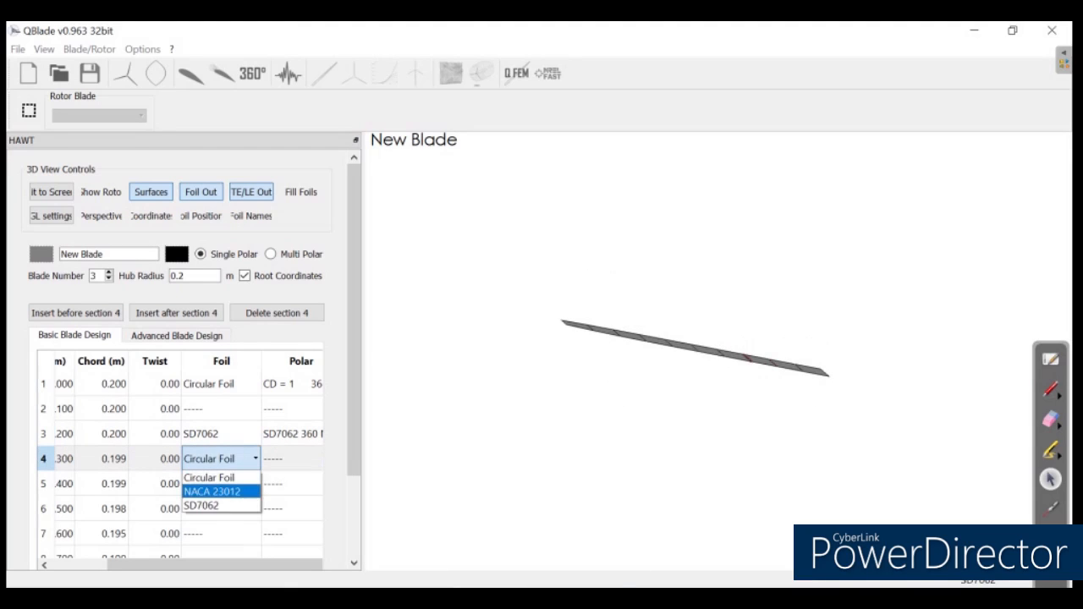
{"action": "left_click", "coordinate": [203, 505]}
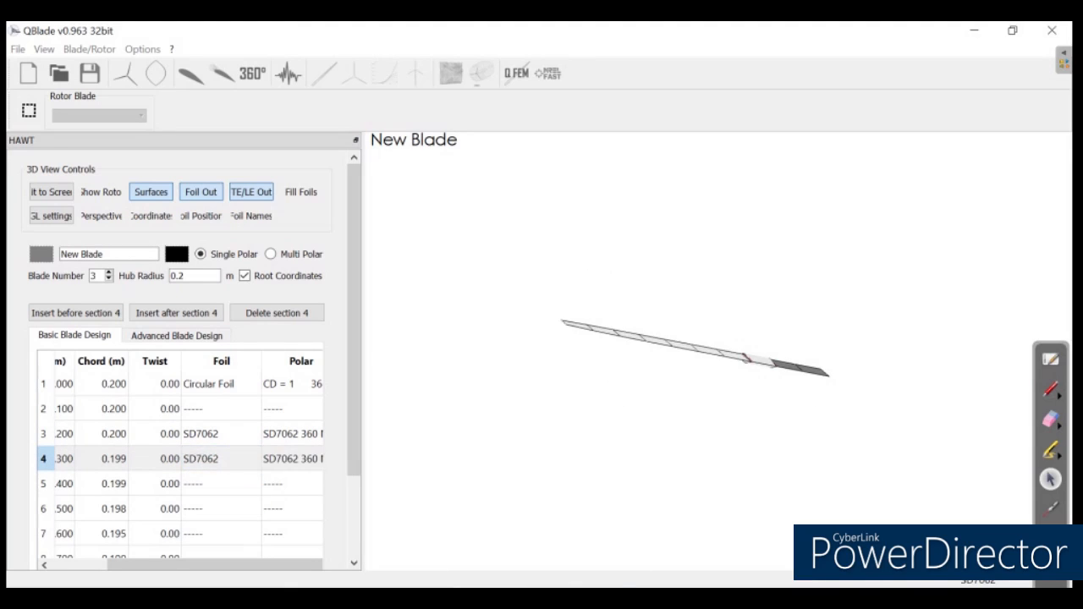
Step: Assign the SD7062 foil to blade sections 5 and 6
{"action": "middle_click_drag", "start_coordinate": [702, 347], "coordinate": [717, 290]}
{"action": "scroll", "coordinate": [718, 355], "scroll_direction": "up", "scroll_amount": 6}
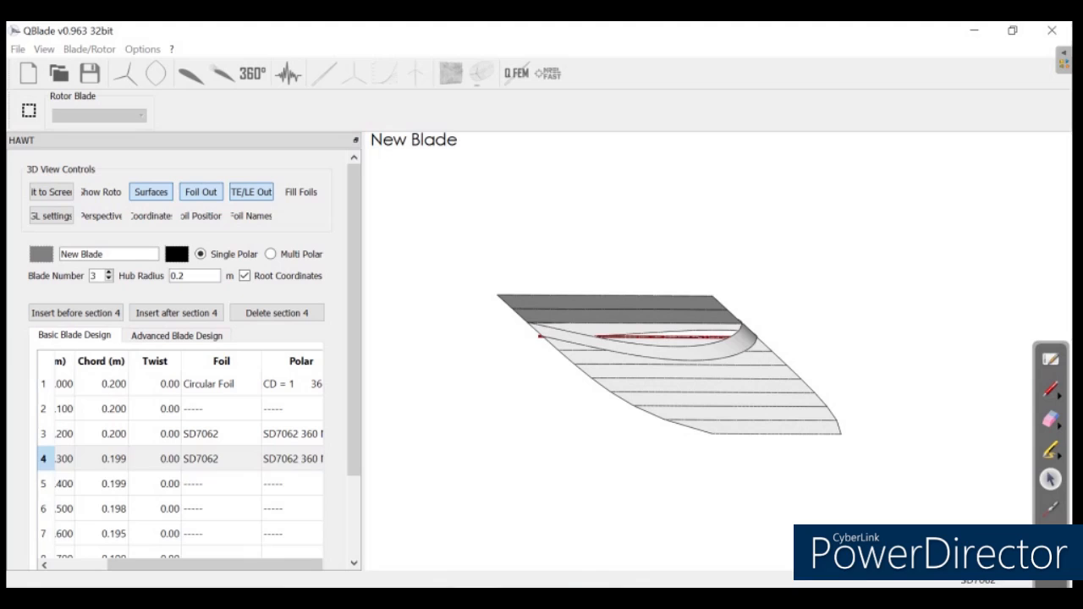
{"action": "left_click", "coordinate": [221, 483]}
{"action": "left_click", "coordinate": [221, 483]}
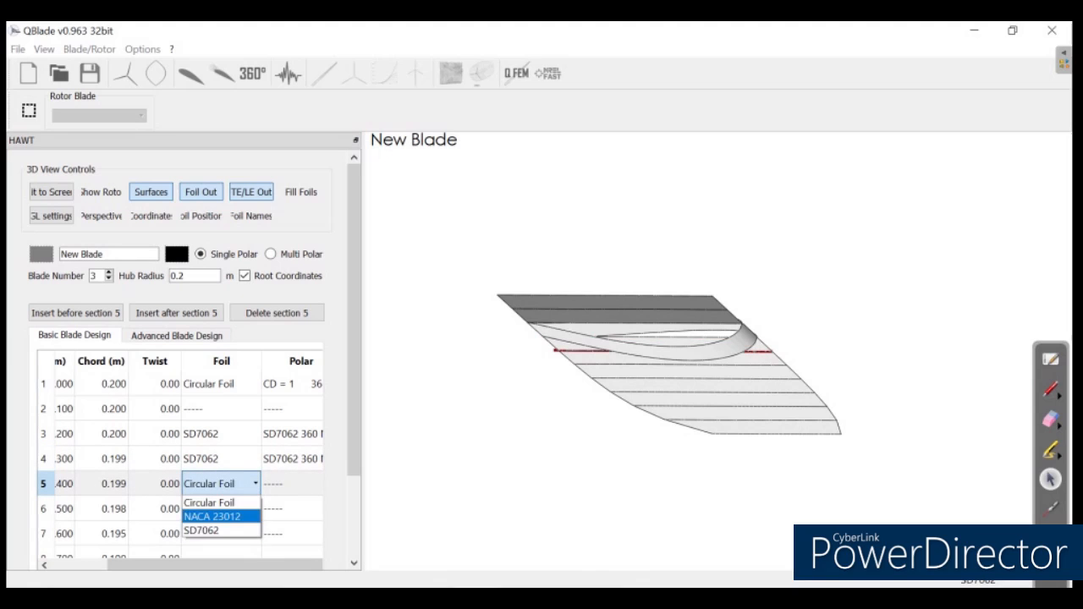
{"action": "left_click", "coordinate": [220, 530]}
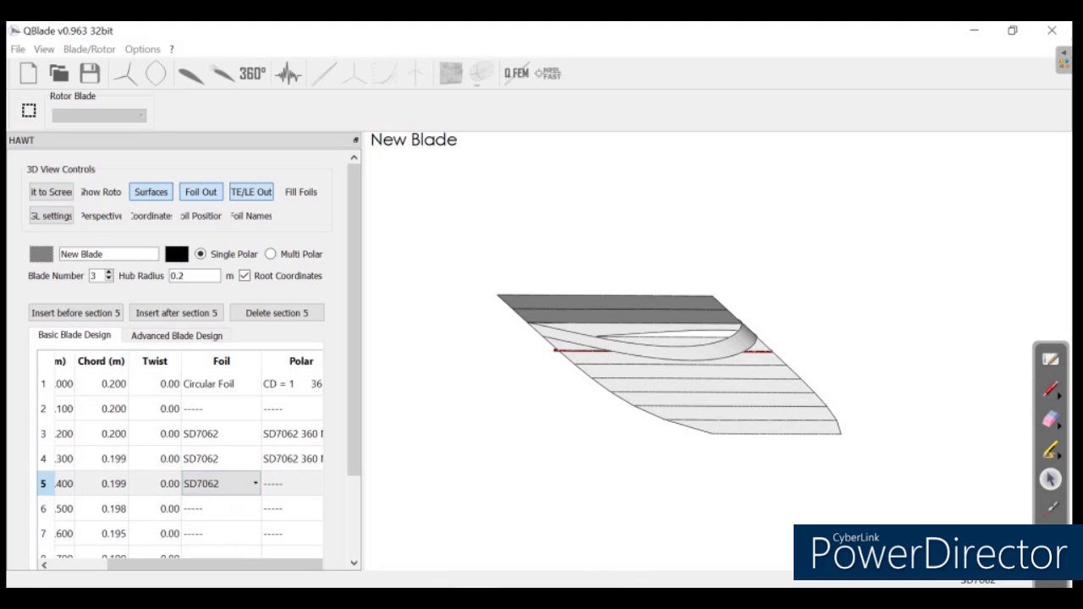
{"action": "left_click", "coordinate": [221, 509]}
{"action": "left_click", "coordinate": [221, 509]}
{"action": "left_click", "coordinate": [221, 554]}
Step: Assign the SD7062 foil to blade section 8 and the skipped section 7
{"action": "left_click", "coordinate": [221, 556]}
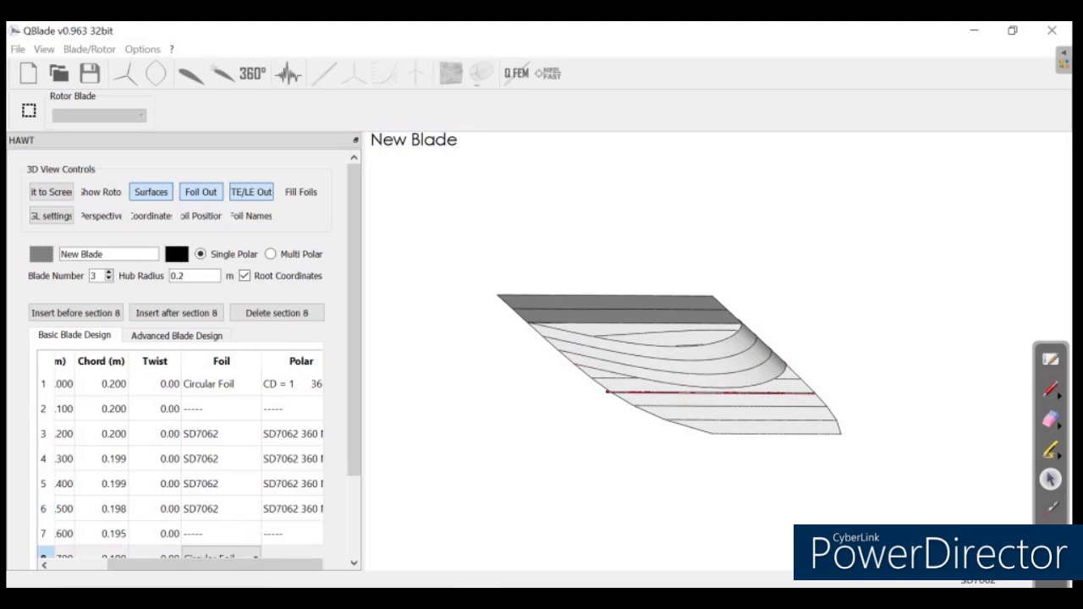
{"action": "left_click", "coordinate": [221, 533]}
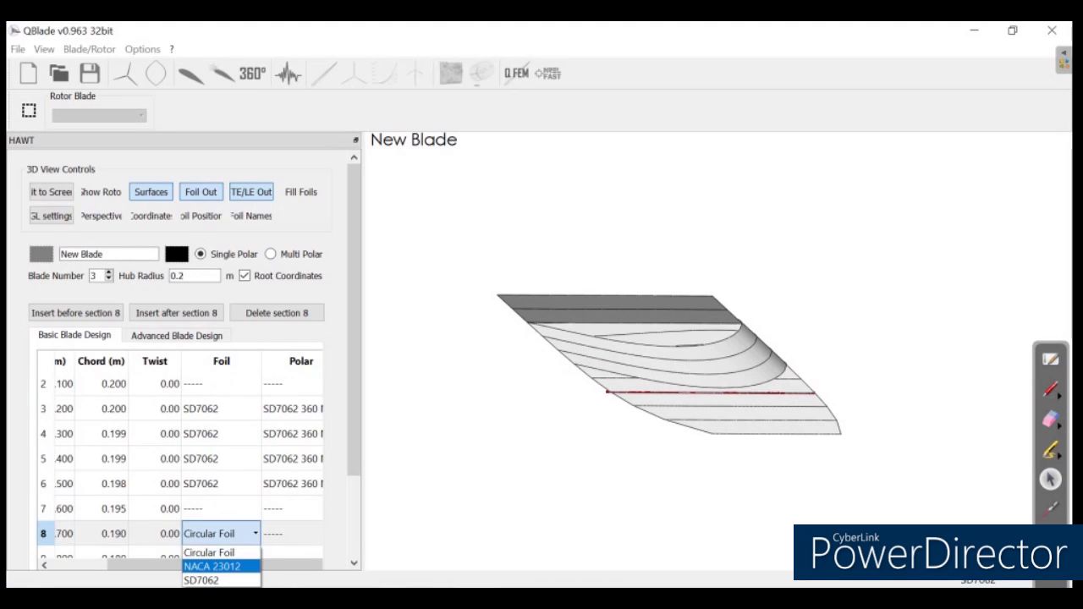
{"action": "left_click", "coordinate": [221, 581]}
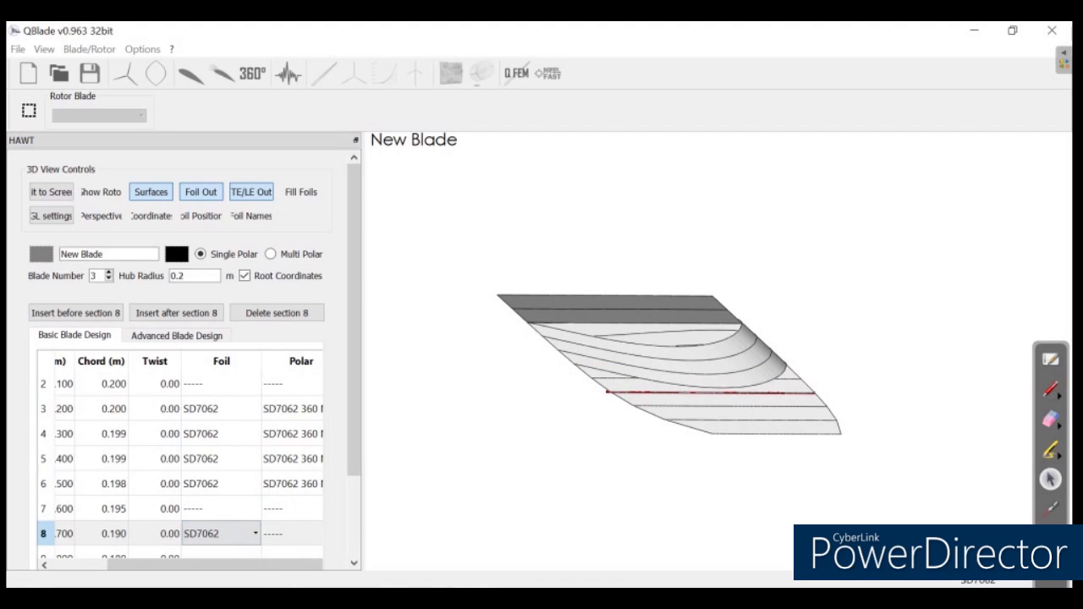
{"action": "left_click", "coordinate": [221, 508]}
{"action": "left_click", "coordinate": [221, 508]}
{"action": "left_click", "coordinate": [221, 555]}
Step: Assign the SD7062 foil to blade section 9
{"action": "scroll", "coordinate": [220, 457], "scroll_direction": "down", "scroll_amount": 3}
{"action": "left_click", "coordinate": [221, 457]}
{"action": "left_click", "coordinate": [221, 457]}
{"action": "left_click", "coordinate": [221, 504]}
Step: Assign the SD7062 foil to the last two blade sections, 10 and 11
{"action": "left_click", "coordinate": [221, 507]}
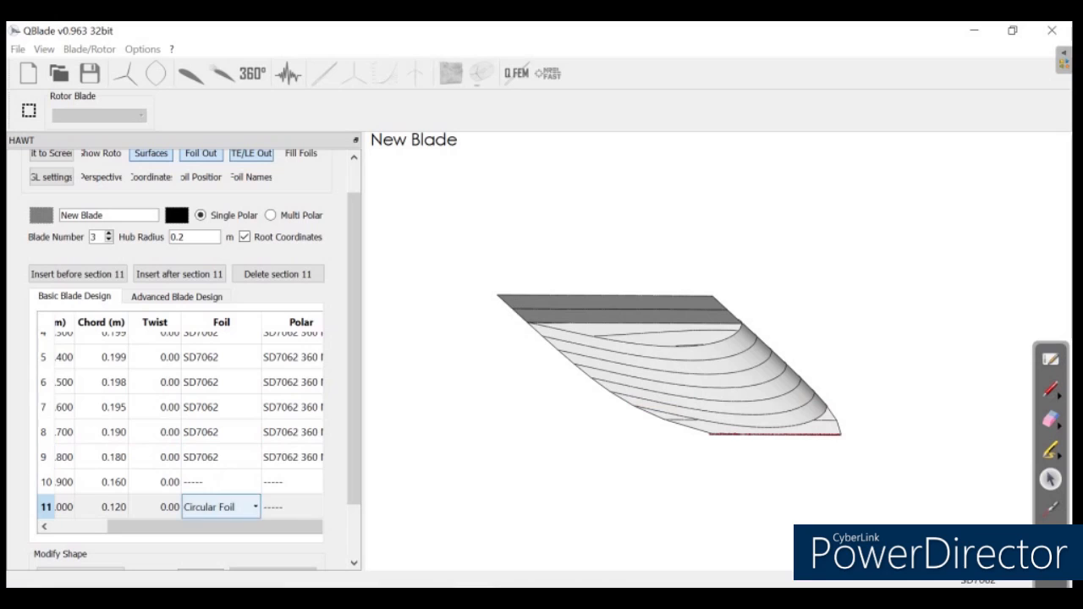
{"action": "left_click", "coordinate": [221, 481]}
{"action": "left_click", "coordinate": [220, 481]}
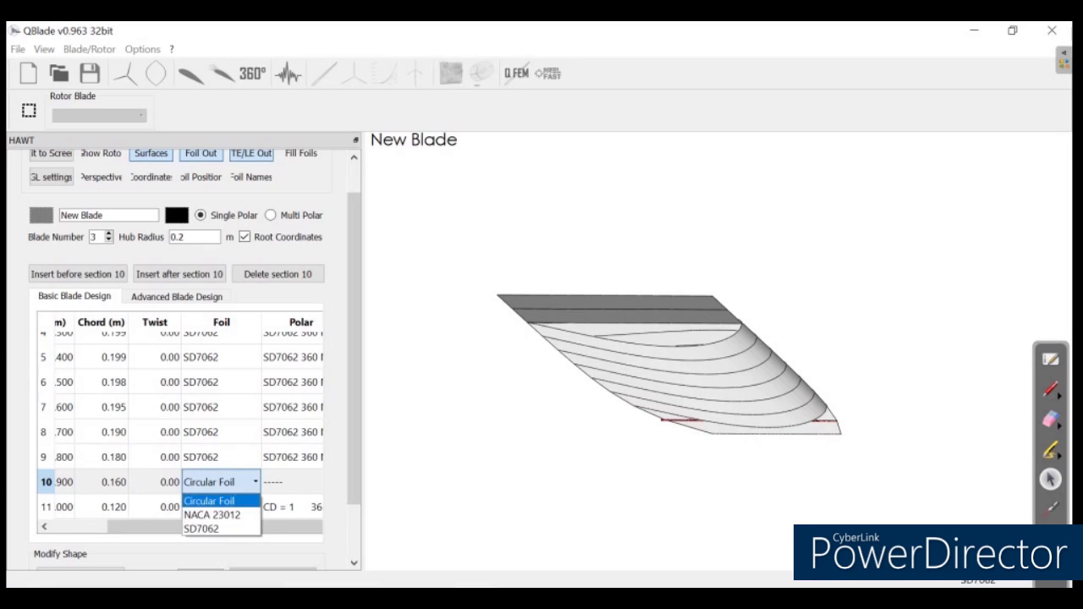
{"action": "left_click", "coordinate": [221, 528]}
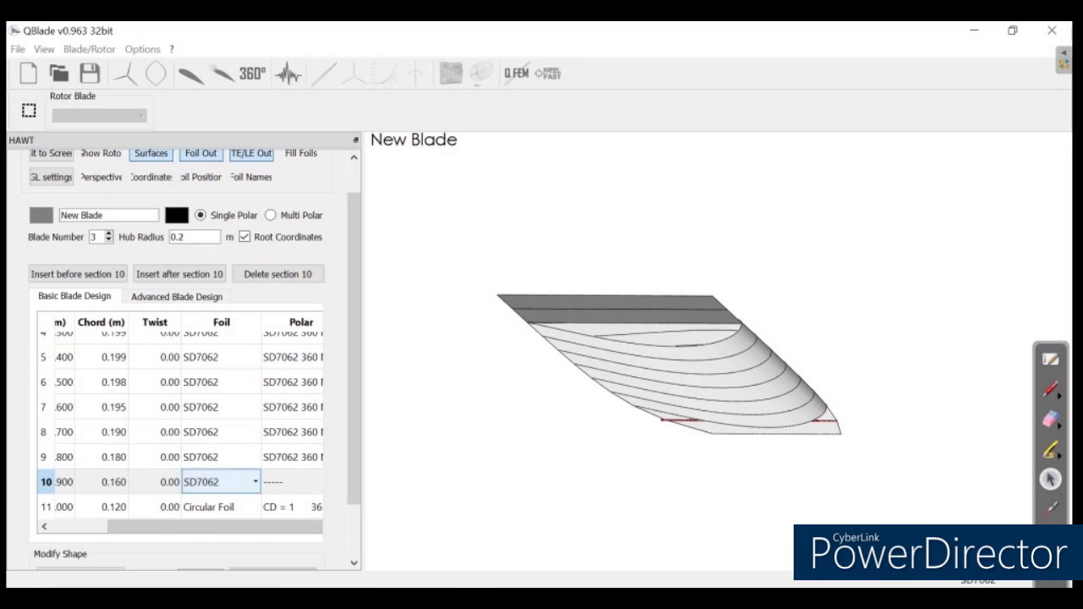
{"action": "left_click", "coordinate": [221, 507]}
{"action": "left_click", "coordinate": [221, 507]}
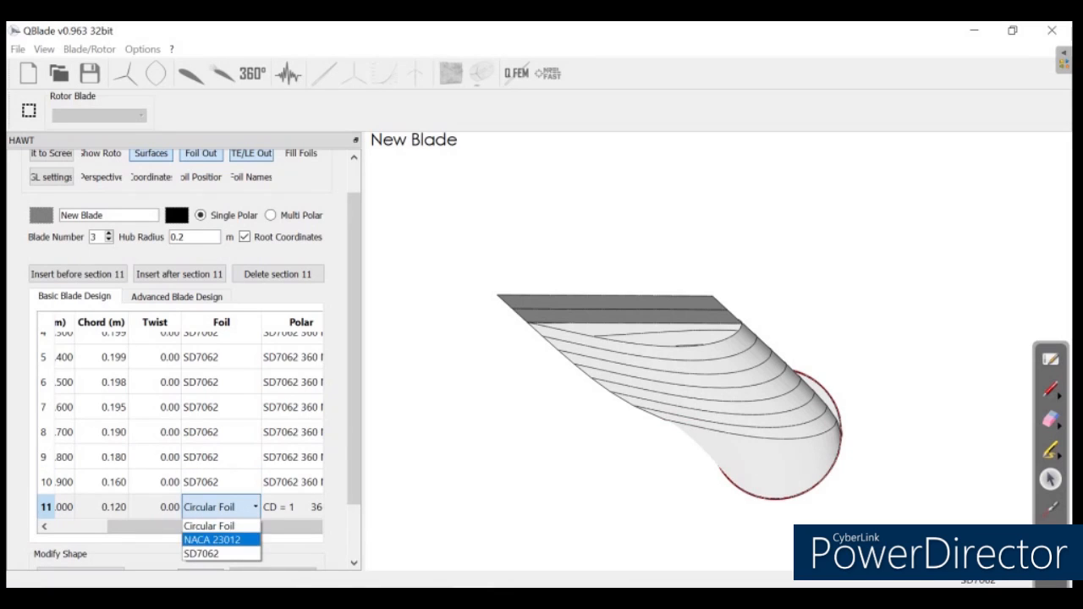
{"action": "left_click", "coordinate": [216, 553]}
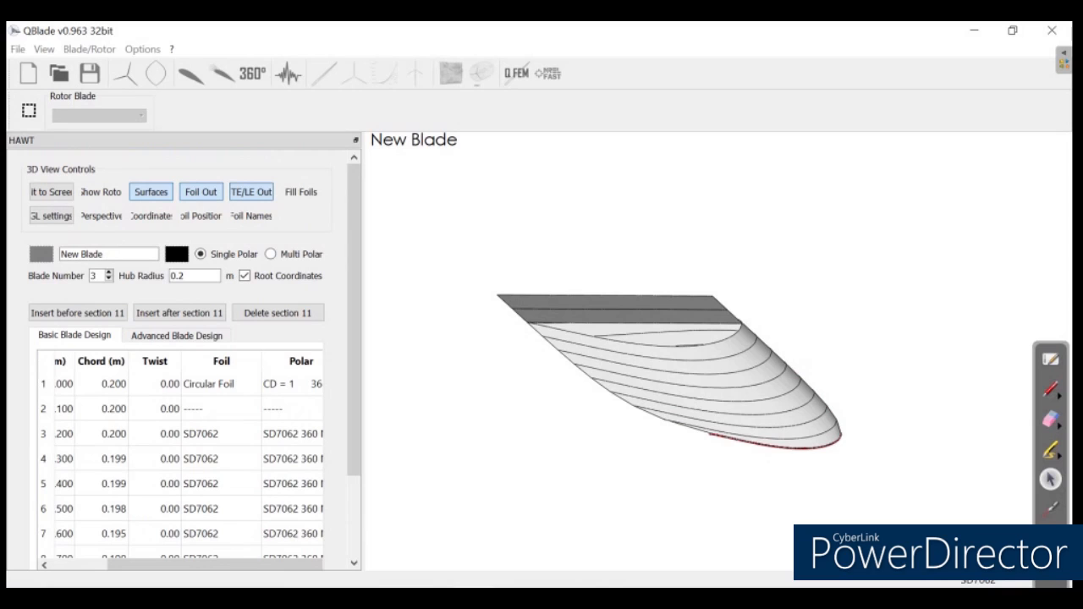
Step: Assign the Circular Foil to blade section 2 and inspect the cylindrical root in the 3D view
{"action": "mouse_move", "coordinate": [711, 372]}
{"action": "left_mouse_down", "text": "ctrl"}
{"action": "mouse_move", "coordinate": [643, 288]}
{"action": "mouse_move", "coordinate": [694, 339]}
{"action": "mouse_move", "coordinate": [702, 406]}
{"action": "mouse_move", "coordinate": [669, 381]}
{"action": "mouse_move", "coordinate": [677, 280]}
{"action": "mouse_move", "coordinate": [694, 380]}
{"action": "left_mouse_up", "text": "ctrl"}
{"action": "left_click", "coordinate": [220, 409]}
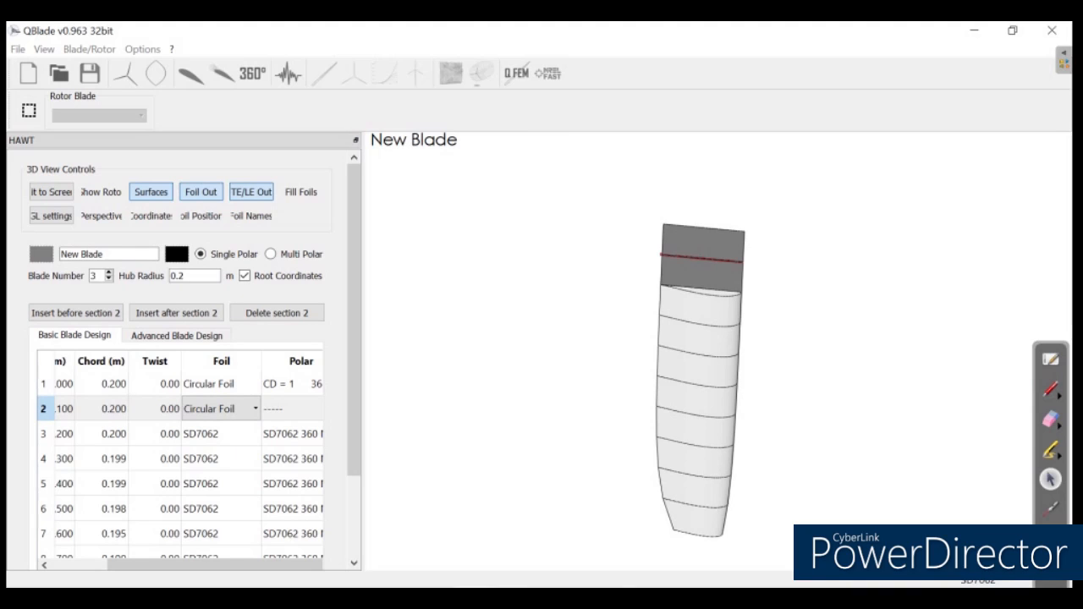
{"action": "left_click", "coordinate": [221, 409]}
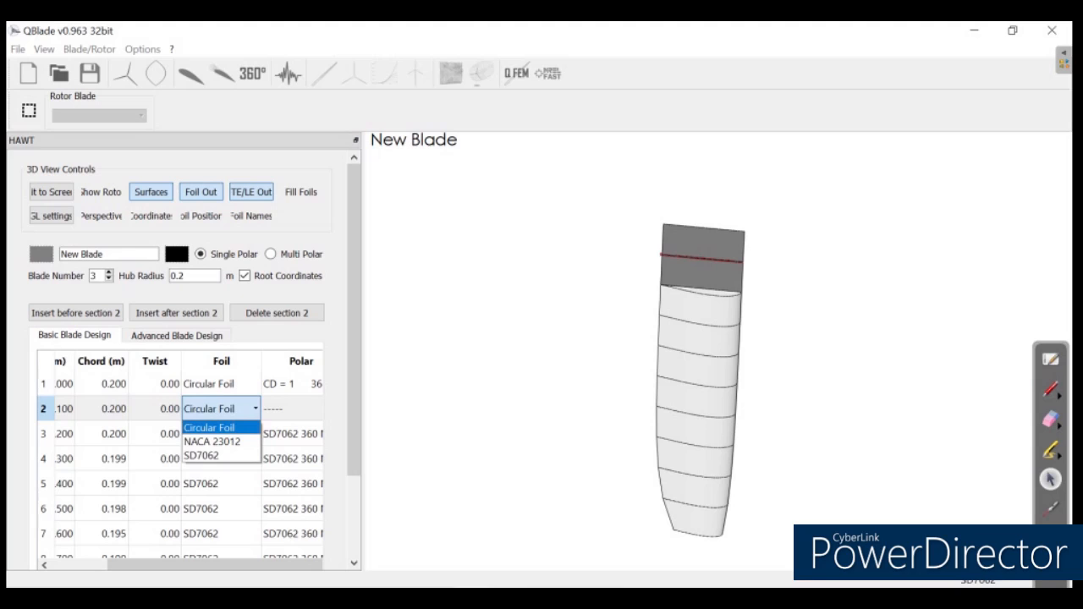
{"action": "left_click", "coordinate": [209, 427]}
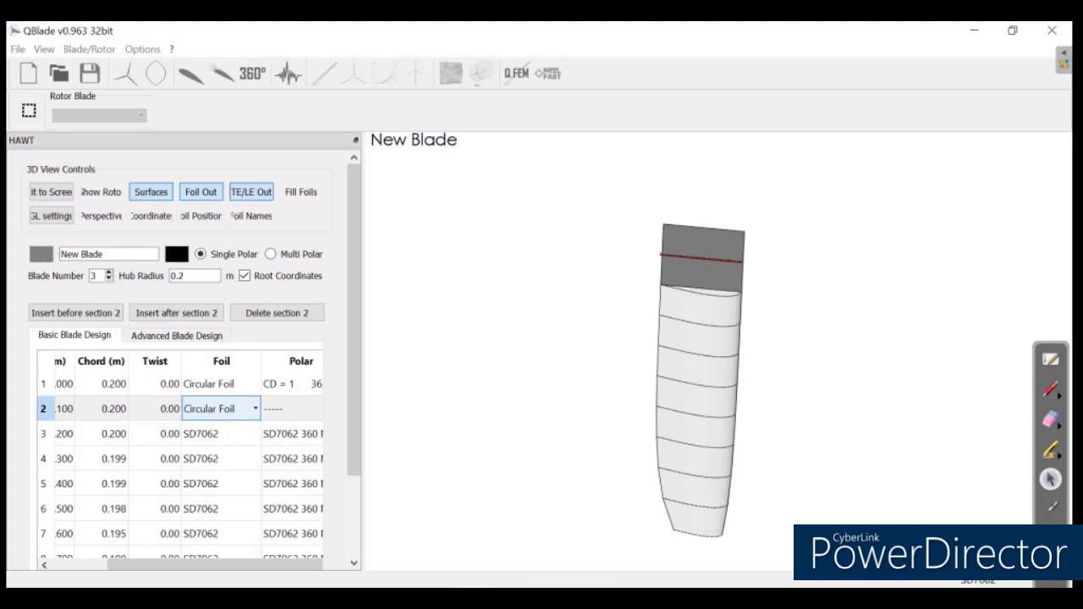
{"action": "left_click", "coordinate": [221, 408]}
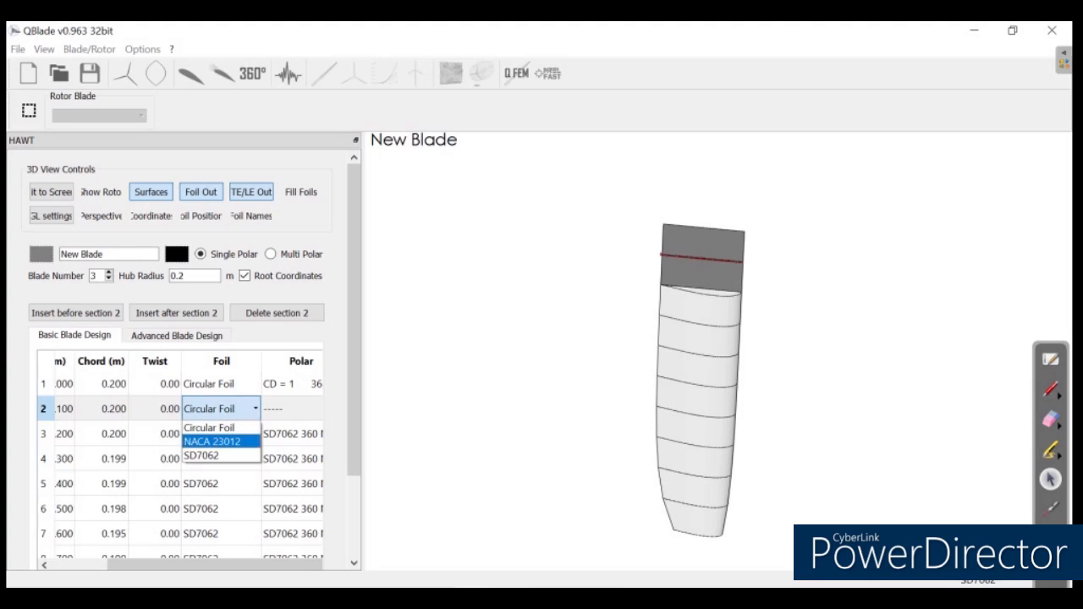
{"action": "left_click", "coordinate": [201, 455]}
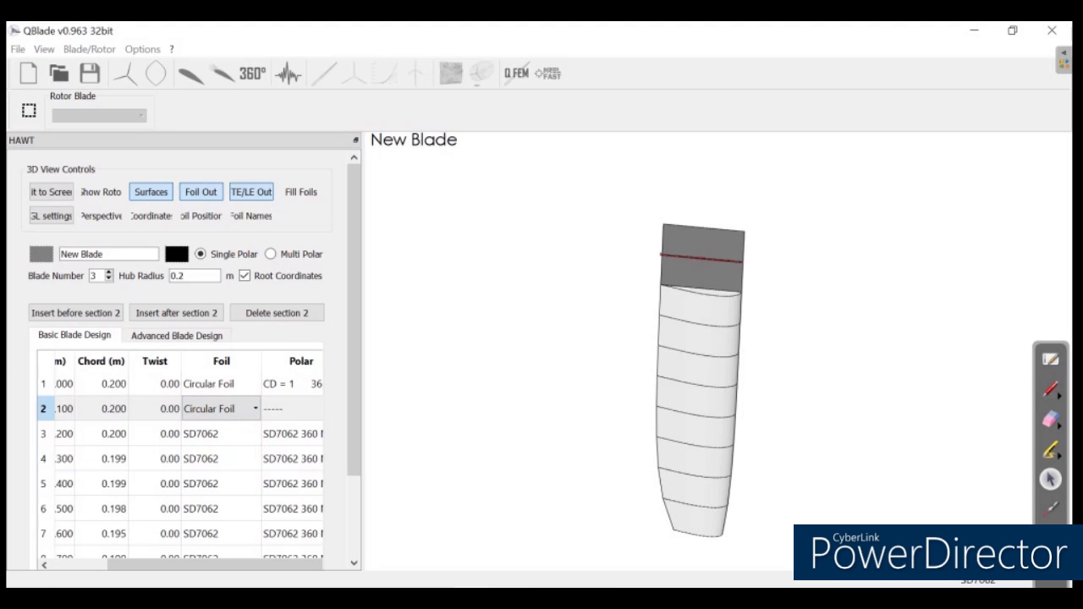
{"action": "middle_click_drag", "start_coordinate": [702, 253], "coordinate": [731, 483]}
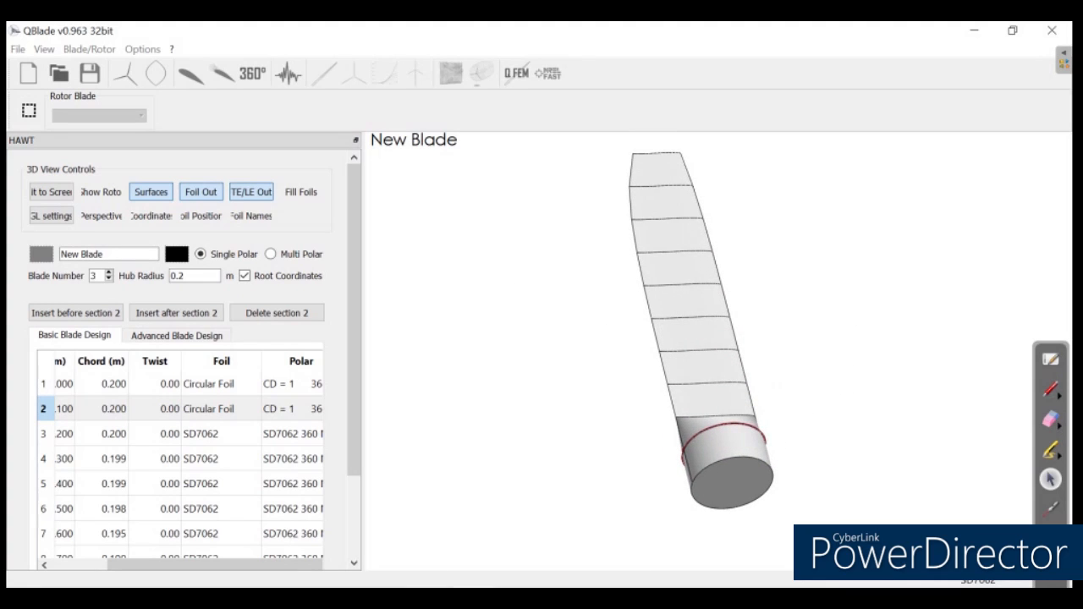
{"action": "scroll", "coordinate": [702, 331], "scroll_direction": "down", "scroll_amount": 2}
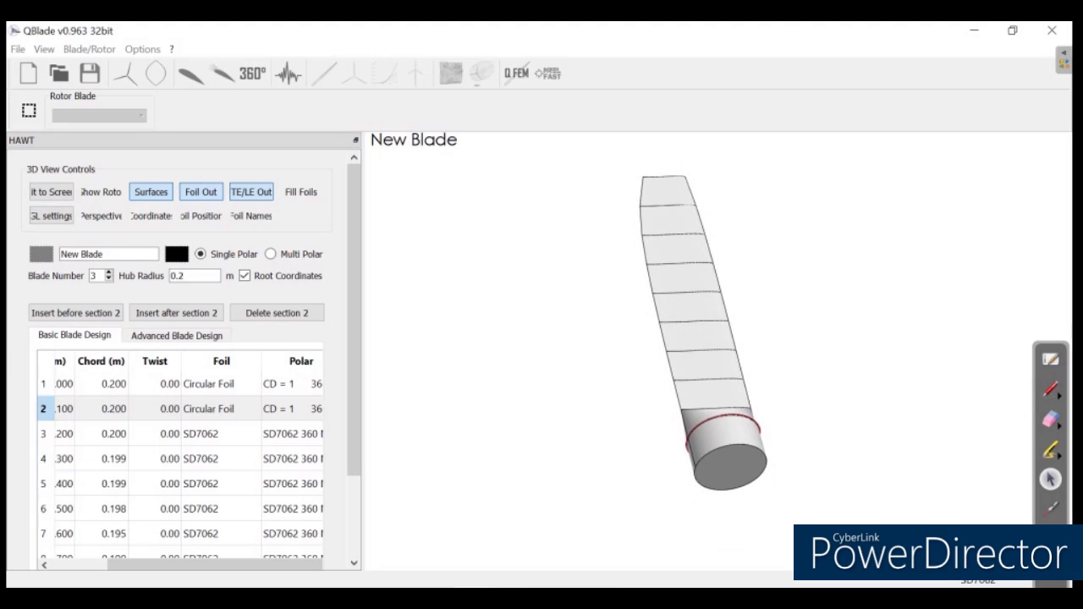
{"action": "scroll", "coordinate": [702, 351], "scroll_direction": "up", "scroll_amount": 6}
{"action": "middle_click_drag", "start_coordinate": [733, 512], "coordinate": [766, 407]}
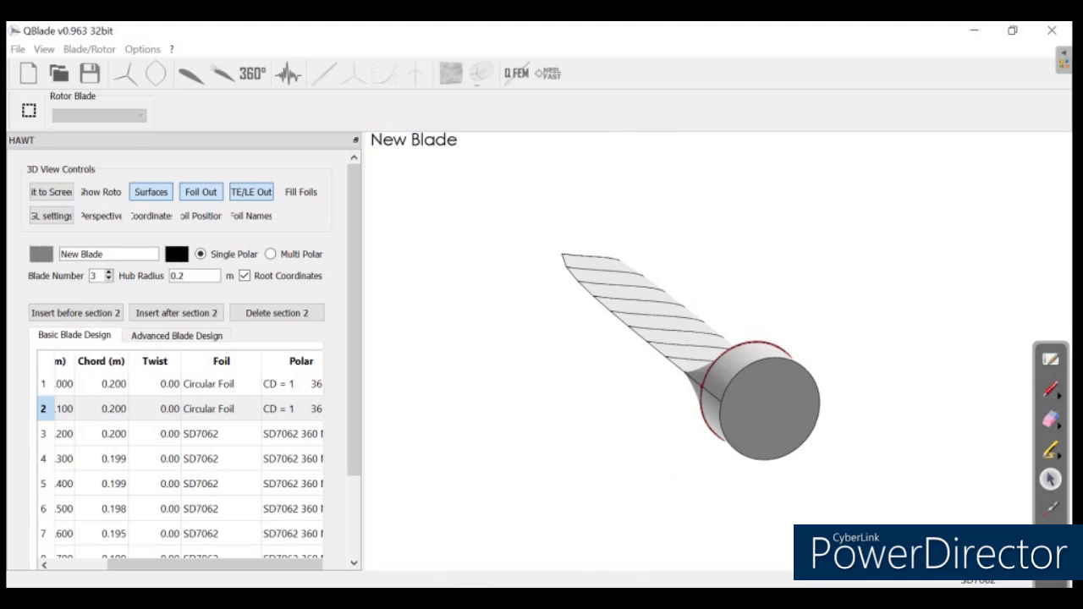
Step: Set the chord of blade sections 1 and 2 to 0.04 m
{"action": "left_click_drag", "start_coordinate": [214, 563], "coordinate": [159, 563]}
{"action": "double_click", "coordinate": [135, 384]}
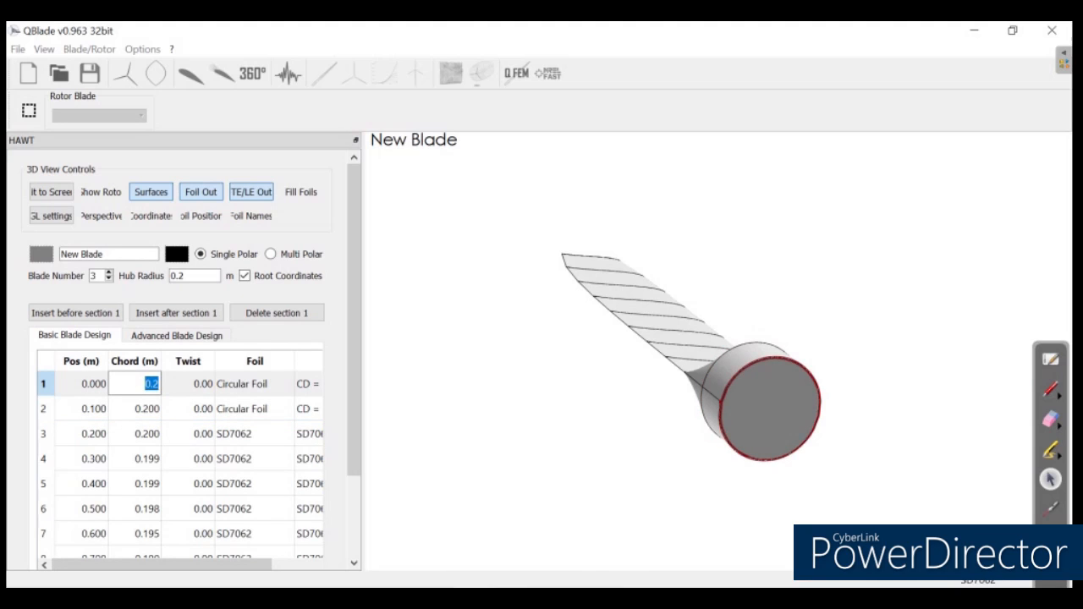
{"action": "type", "text": "0."}
{"action": "type", "text": "4"}
{"action": "key", "text": "Return"}
{"action": "type", "text": "0.04"}
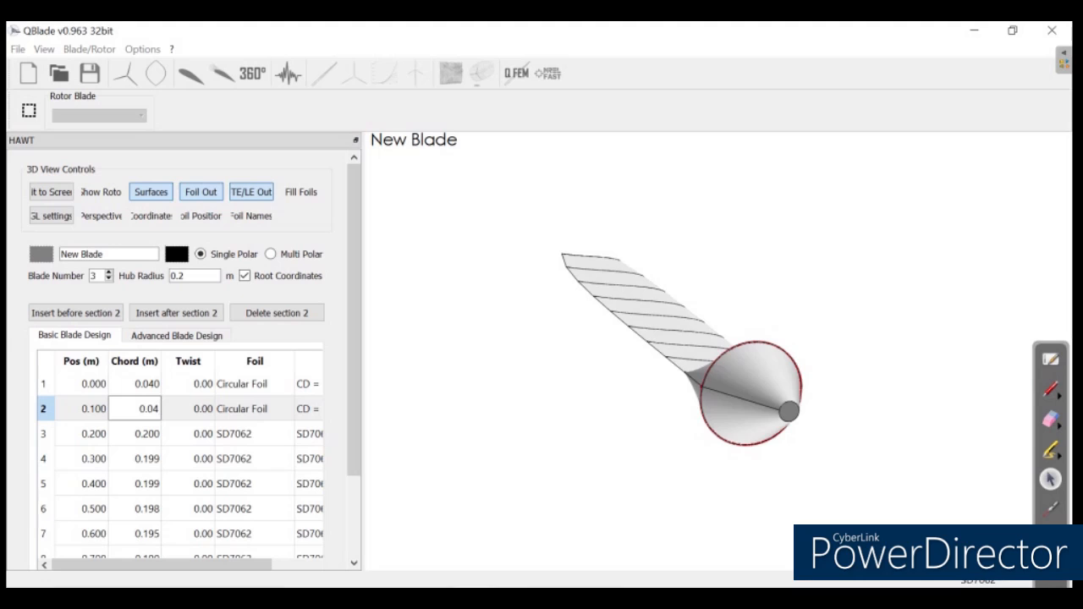
{"action": "key", "text": "Return"}
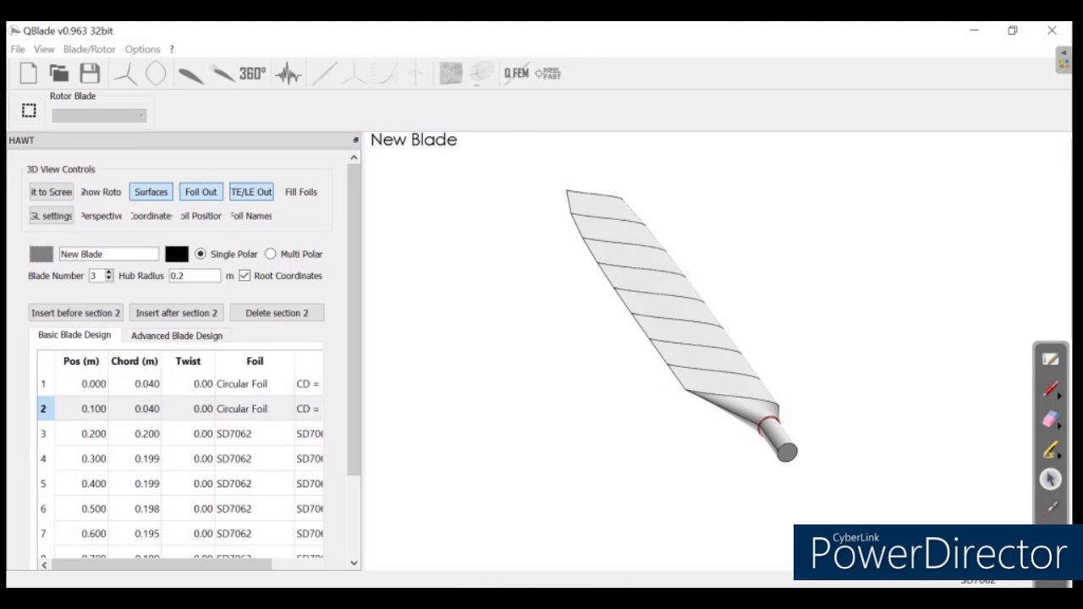
Step: Set the chord of blade section 3 to 0.120 m and of section 4 to 0.115 m
{"action": "double_click", "coordinate": [134, 433]}
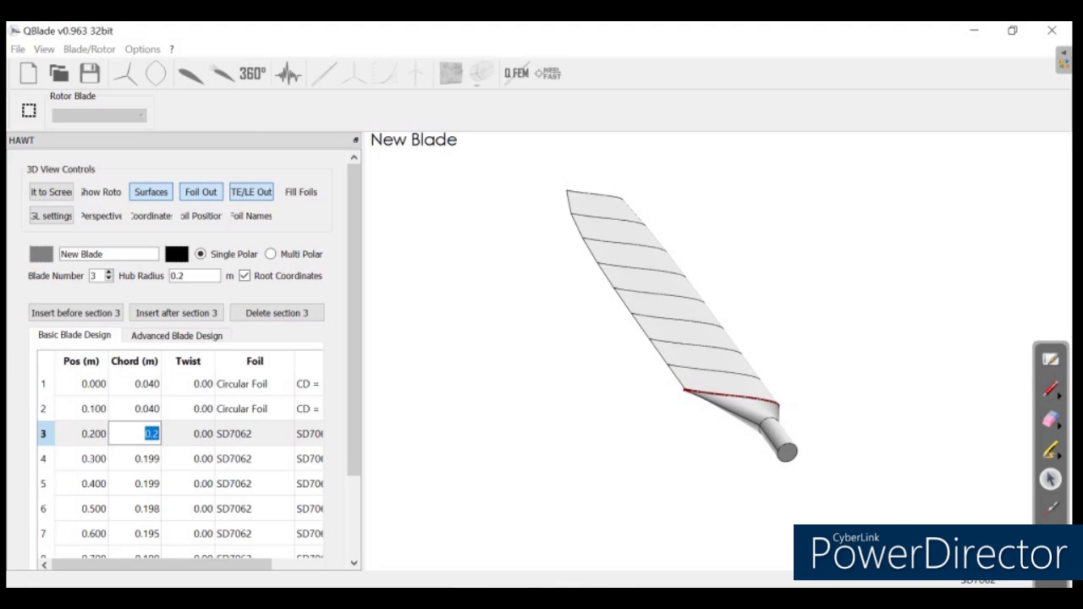
{"action": "type", "text": "0.120"}
{"action": "key", "text": "Return"}
{"action": "type", "text": "0."}
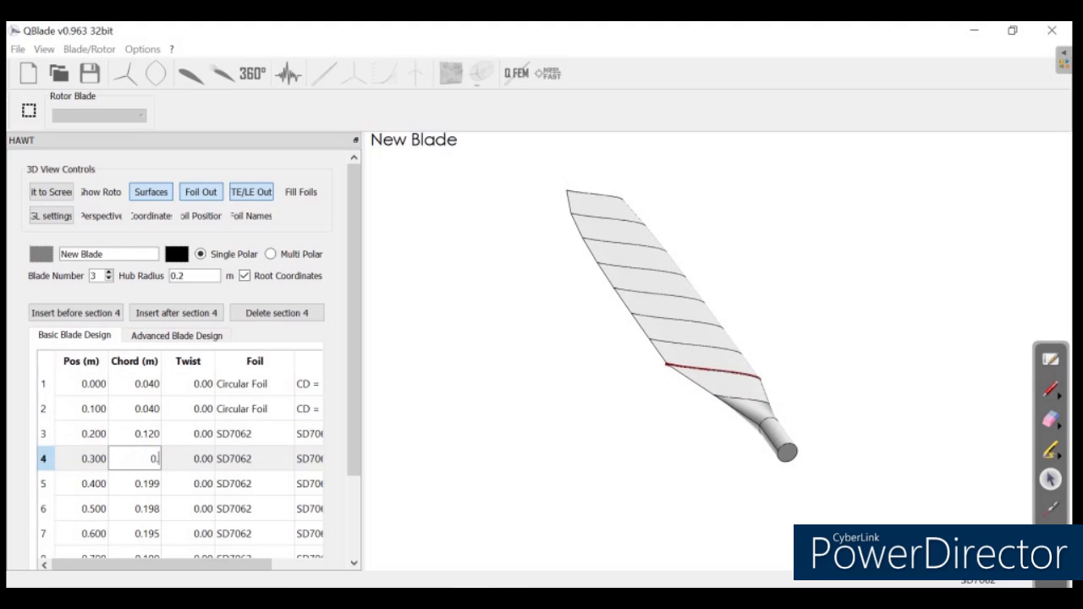
{"action": "type", "text": "115"}
{"action": "key", "text": "Return"}
Step: Set the chord of blade section 5 to 0.110 m, section 6 to 0.105 m and section 7 to 0.100 m
{"action": "type", "text": "0.110"}
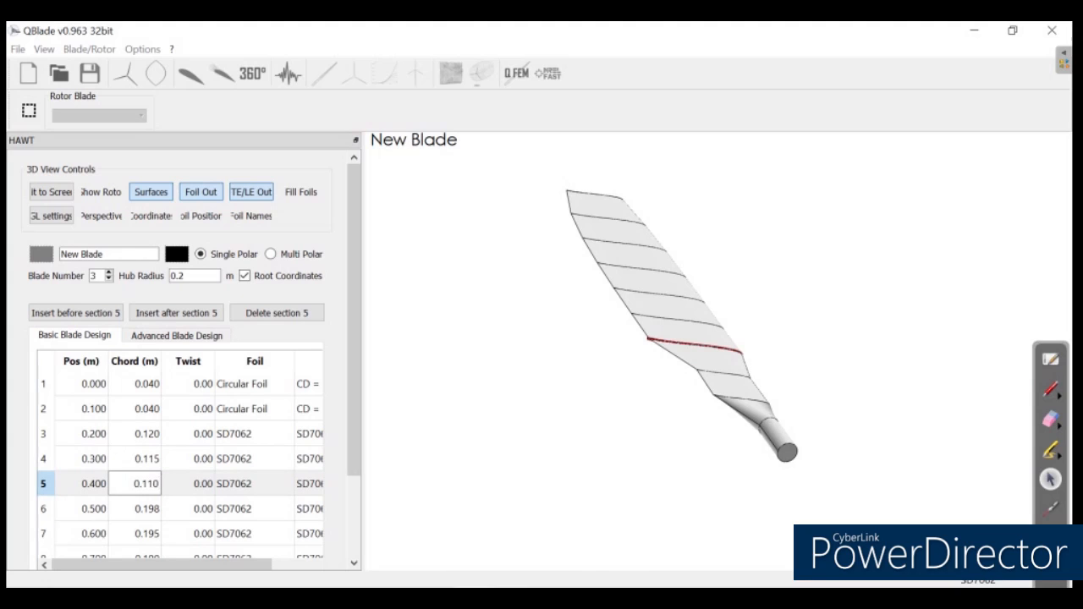
{"action": "key", "text": "Return"}
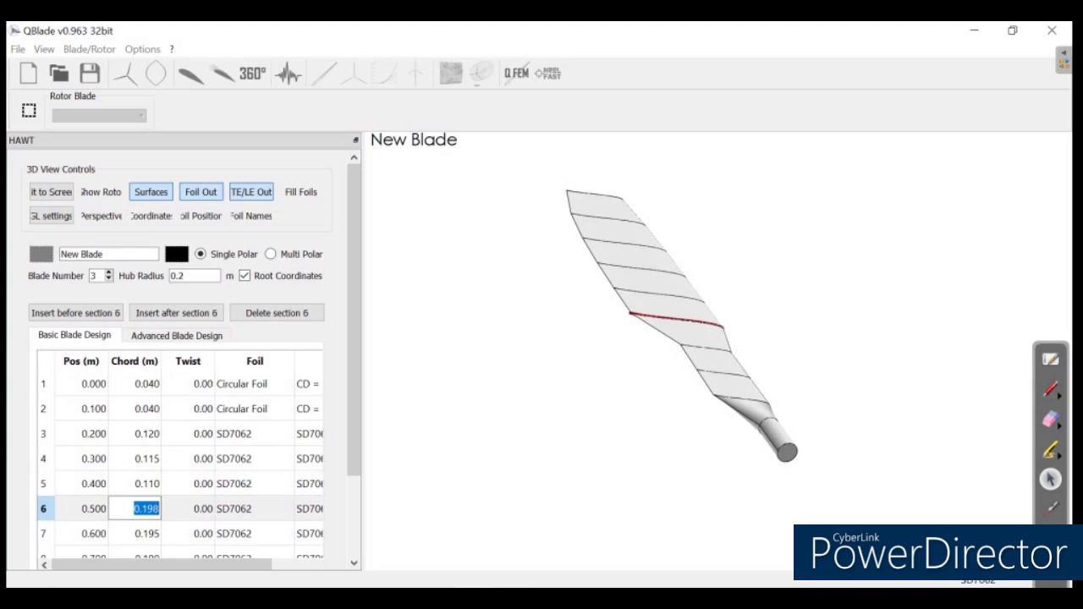
{"action": "type", "text": "0.105"}
{"action": "key", "text": "Down"}
{"action": "type", "text": "0.10"}
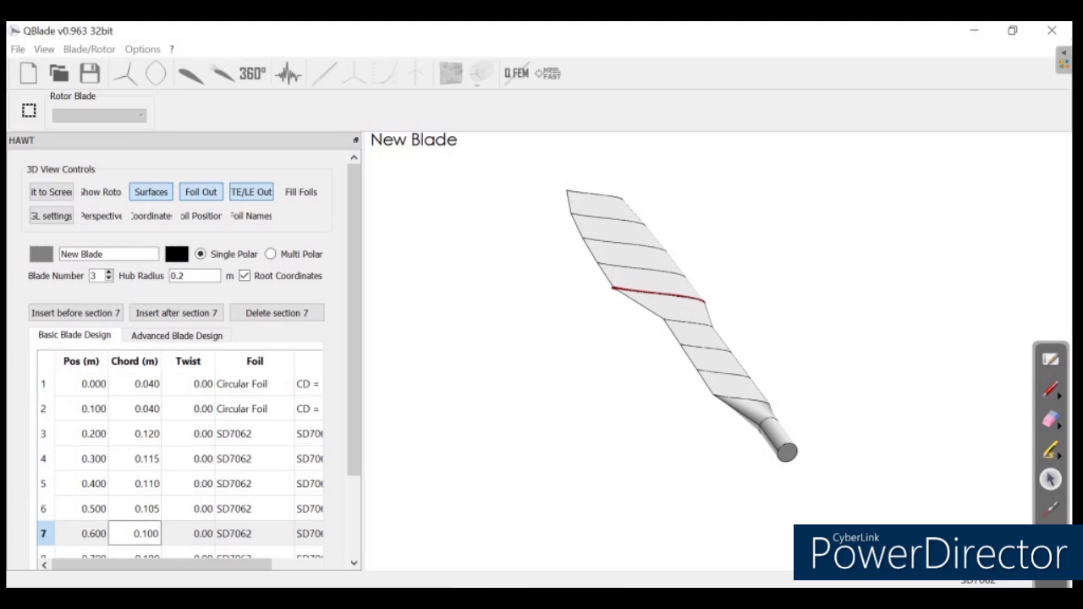
{"action": "key", "text": "Return"}
Step: Set the chord of blade section 8 to 0.095 m and of section 9 to 0.090 m
{"action": "key", "text": "Down"}
{"action": "type", "text": "0."}
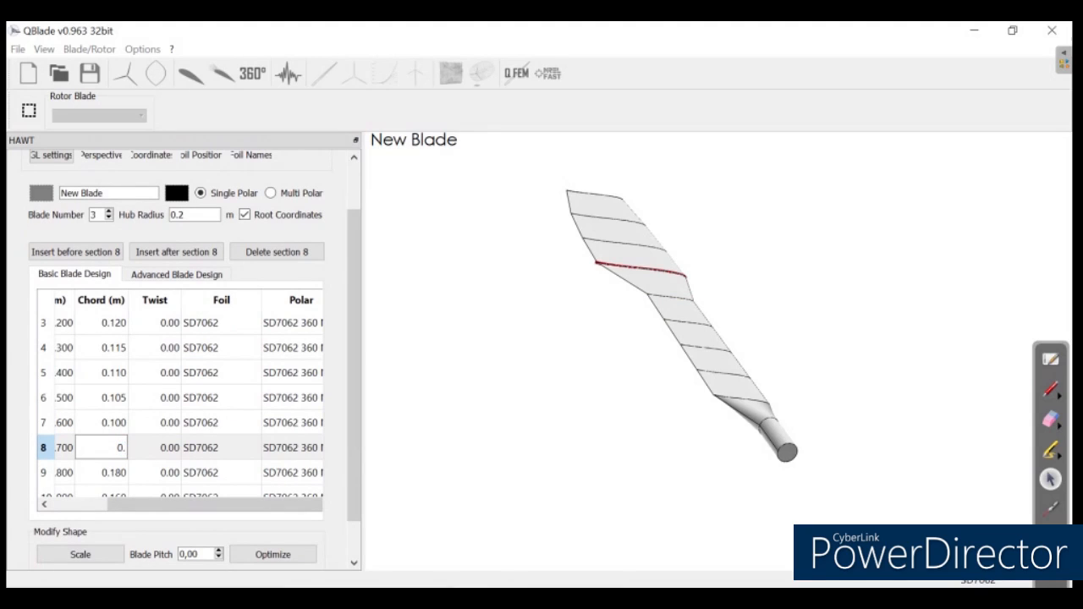
{"action": "type", "text": "095"}
{"action": "key", "text": "Down"}
{"action": "type", "text": "0.0"}
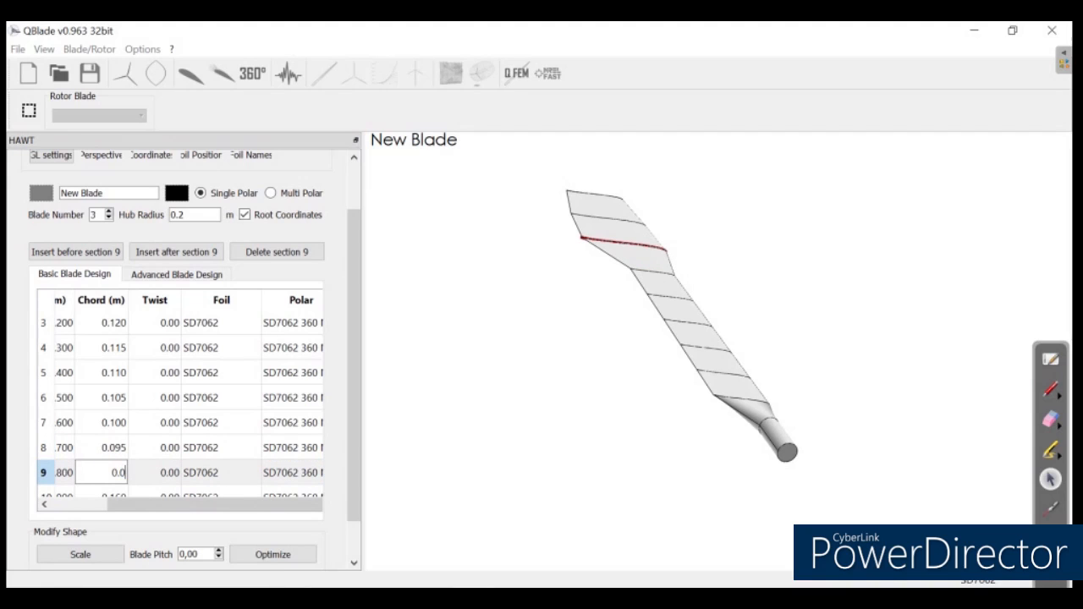
{"action": "type", "text": "90"}
{"action": "key", "text": "Return"}
Step: Set the chord of blade section 10 to 0.085 m and of the tip section 11 to 0.080 m
{"action": "double_click", "coordinate": [101, 413]}
{"action": "type", "text": "0.085"}
{"action": "double_click", "coordinate": [101, 438]}
{"action": "type", "text": "0.080"}
{"action": "key", "text": "Return"}
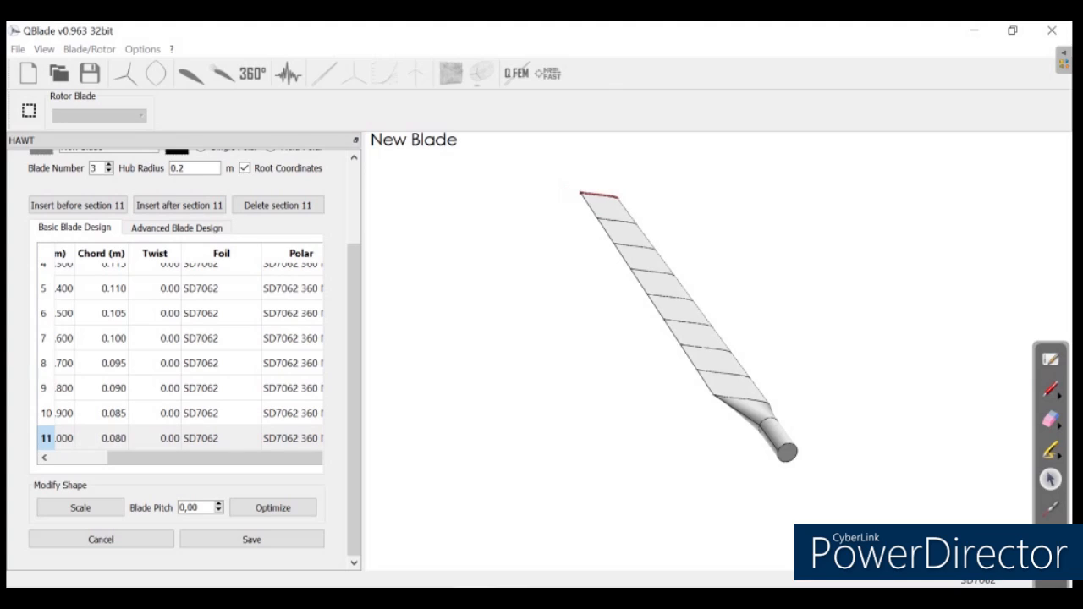
Step: Inspect the tapered, untwisted blade in the 3D view from the front, the root and the tip end
{"action": "middle_click_drag", "start_coordinate": [635, 243], "coordinate": [710, 254]}
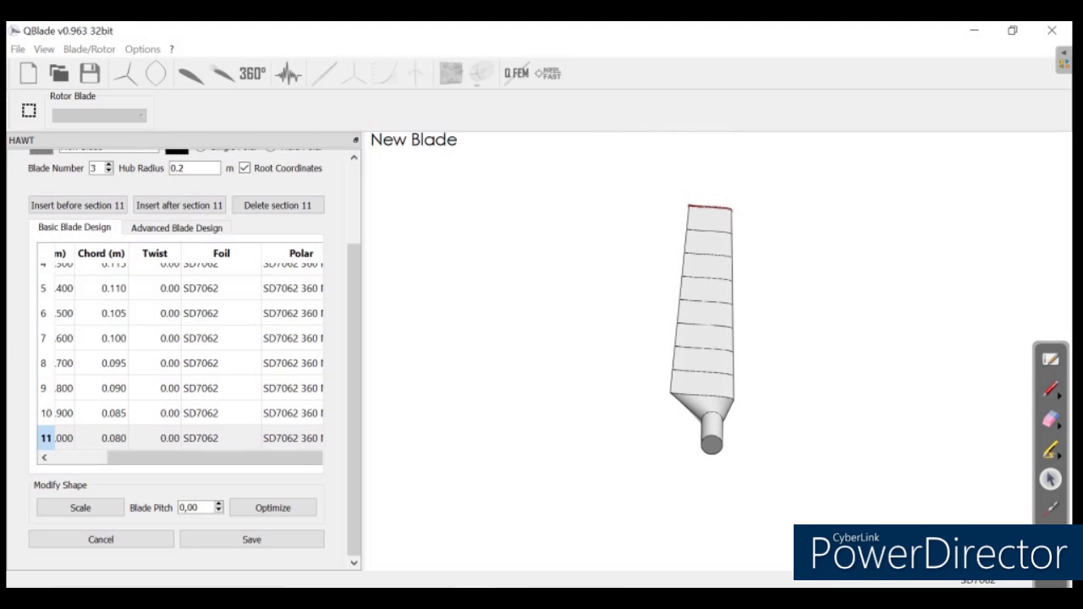
{"action": "scroll", "coordinate": [703, 330], "scroll_direction": "up", "scroll_amount": 1}
{"action": "scroll", "coordinate": [702, 330], "scroll_direction": "down", "scroll_amount": 3}
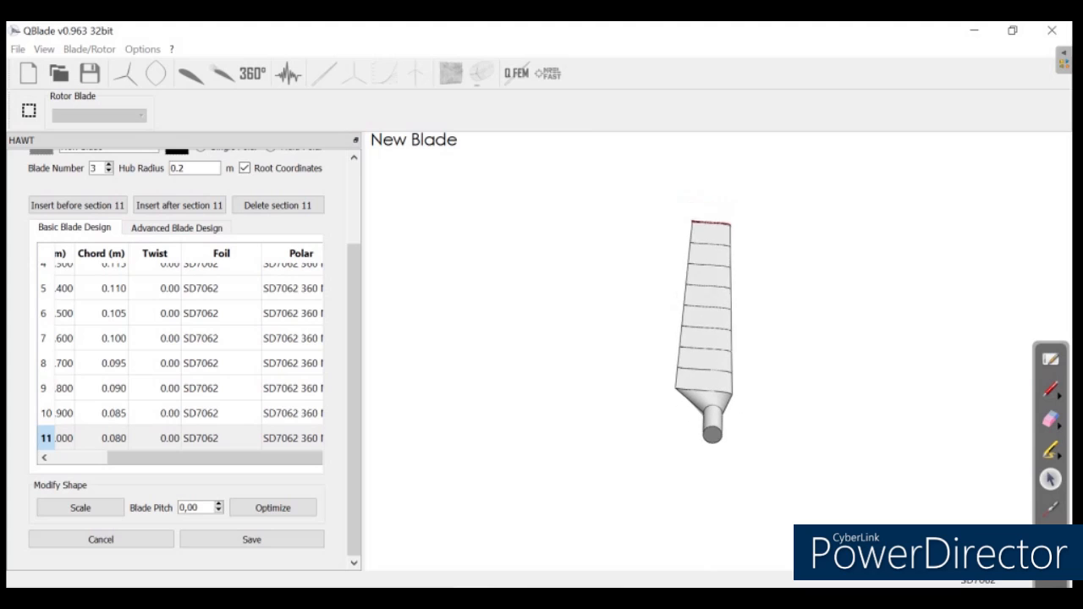
{"action": "scroll", "coordinate": [702, 330], "scroll_direction": "up", "scroll_amount": 4}
{"action": "middle_click_drag", "start_coordinate": [703, 330], "coordinate": [719, 309]}
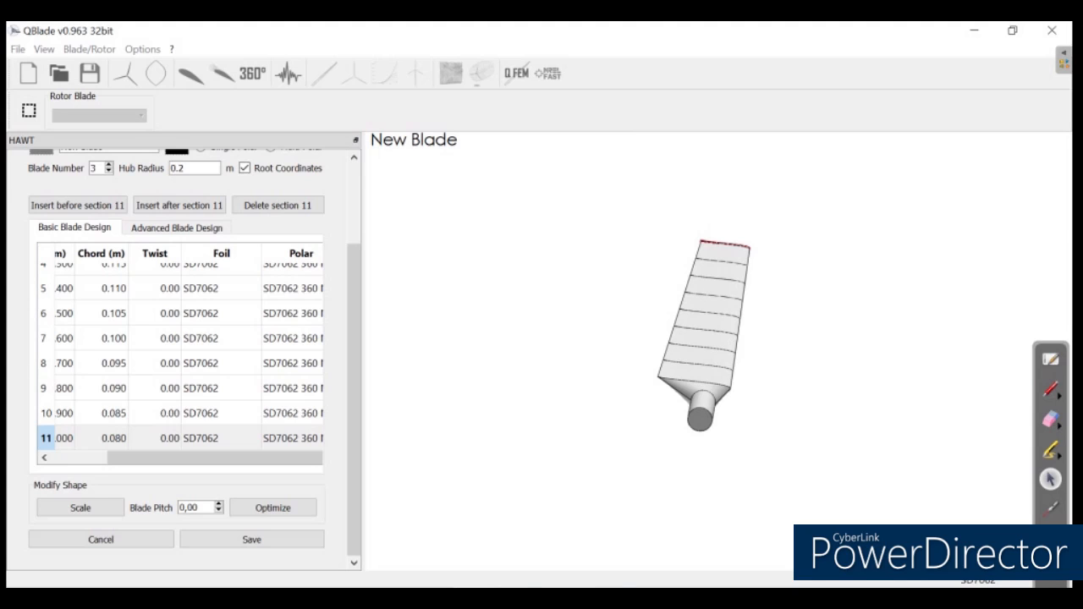
{"action": "middle_click_drag", "start_coordinate": [702, 309], "coordinate": [702, 377]}
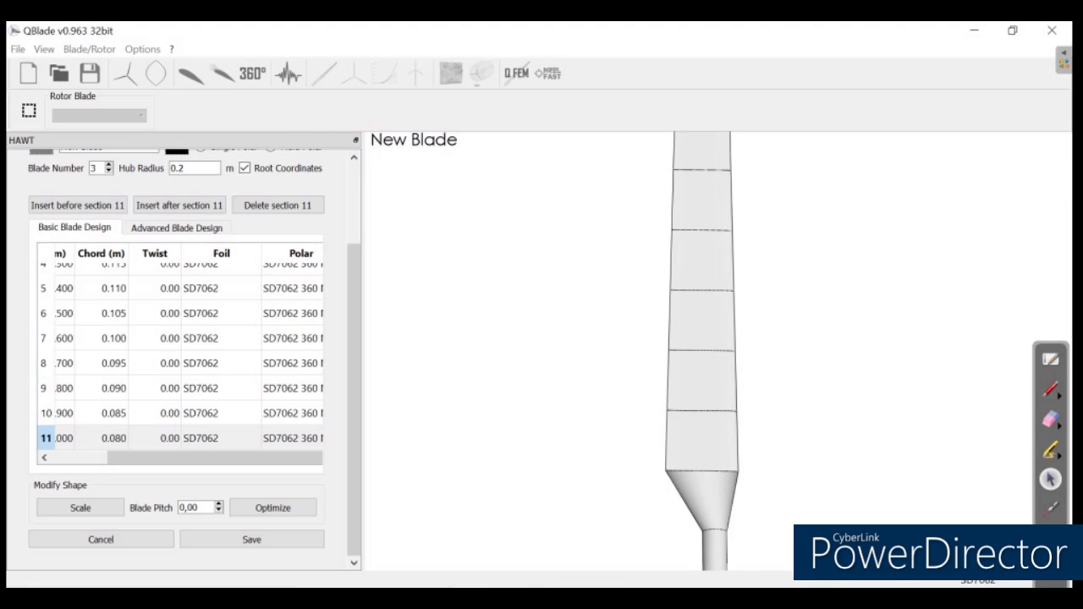
{"action": "scroll", "coordinate": [709, 339], "scroll_direction": "down", "scroll_amount": 3}
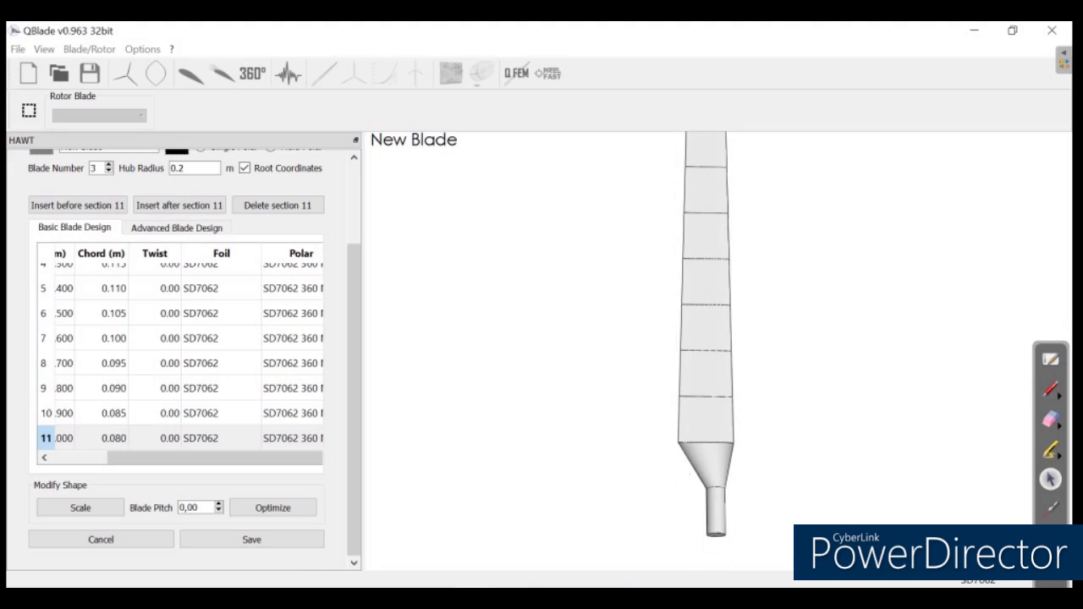
{"action": "middle_click_drag", "start_coordinate": [709, 338], "coordinate": [698, 397]}
{"action": "scroll", "coordinate": [709, 339], "scroll_direction": "up", "scroll_amount": 5}
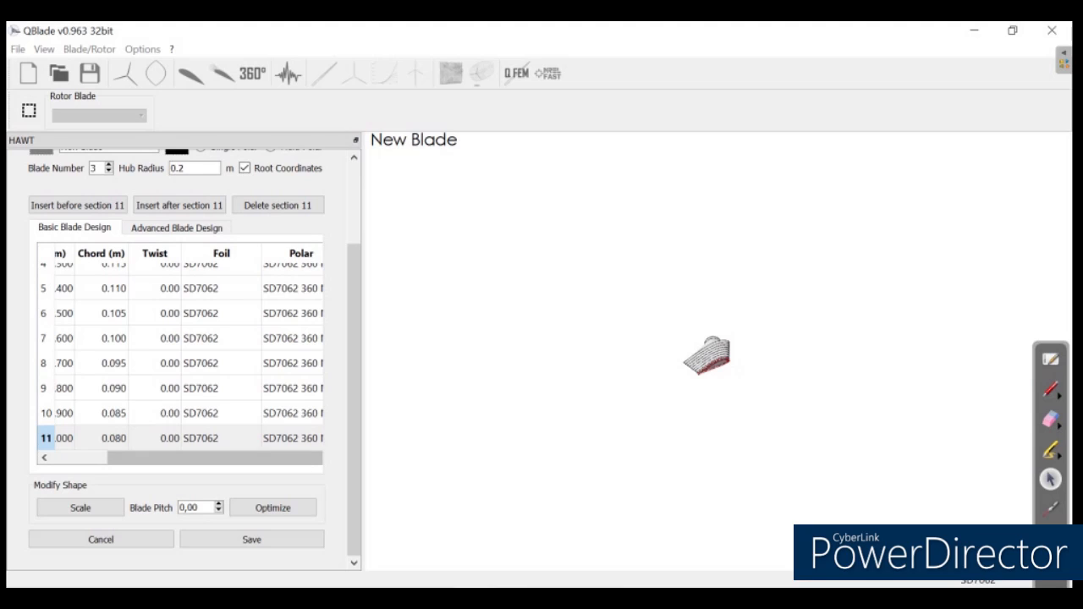
Step: Optimize the twist of positions 1 to 11 for tip speed ratio 7, using Opt Lift/Drag with a 6 degree offset
{"action": "left_click_drag", "start_coordinate": [214, 457], "coordinate": [159, 456]}
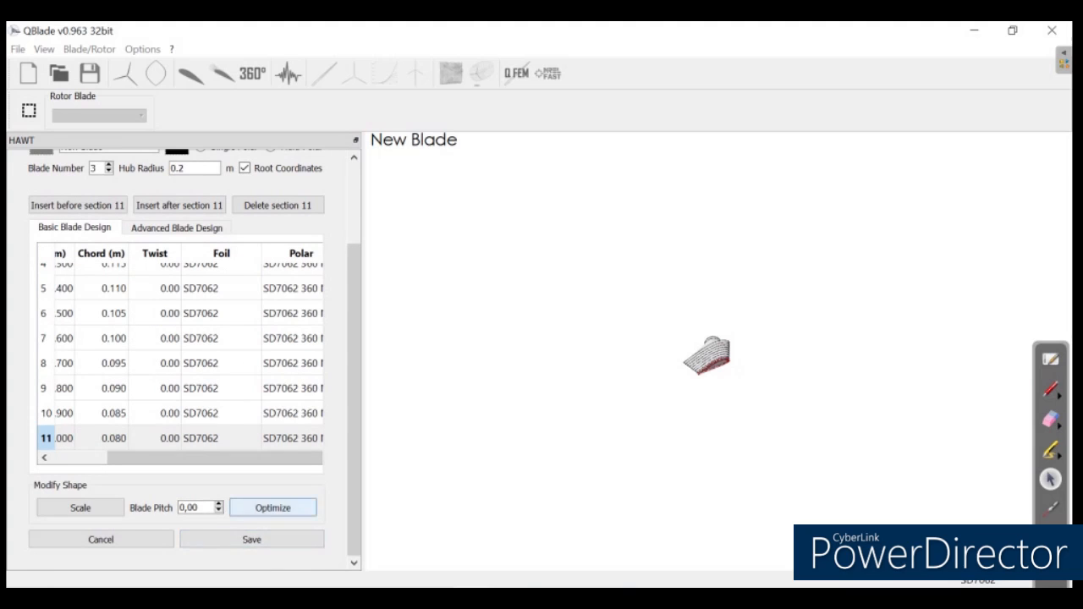
{"action": "left_click", "coordinate": [273, 508]}
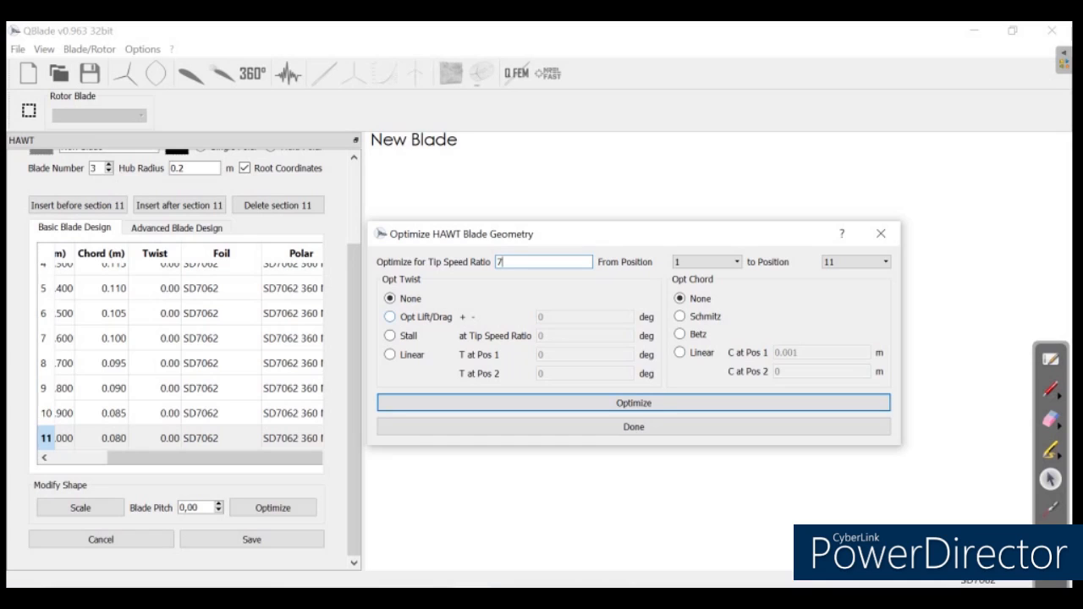
{"action": "left_click", "coordinate": [389, 317]}
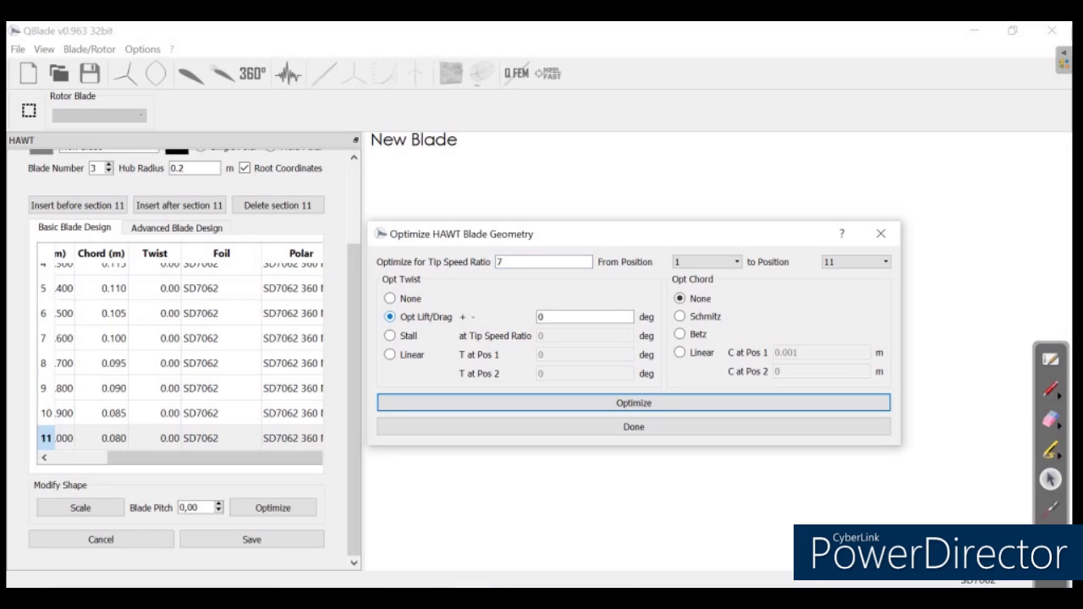
{"action": "key", "text": "Tab"}
{"action": "type", "text": "6"}
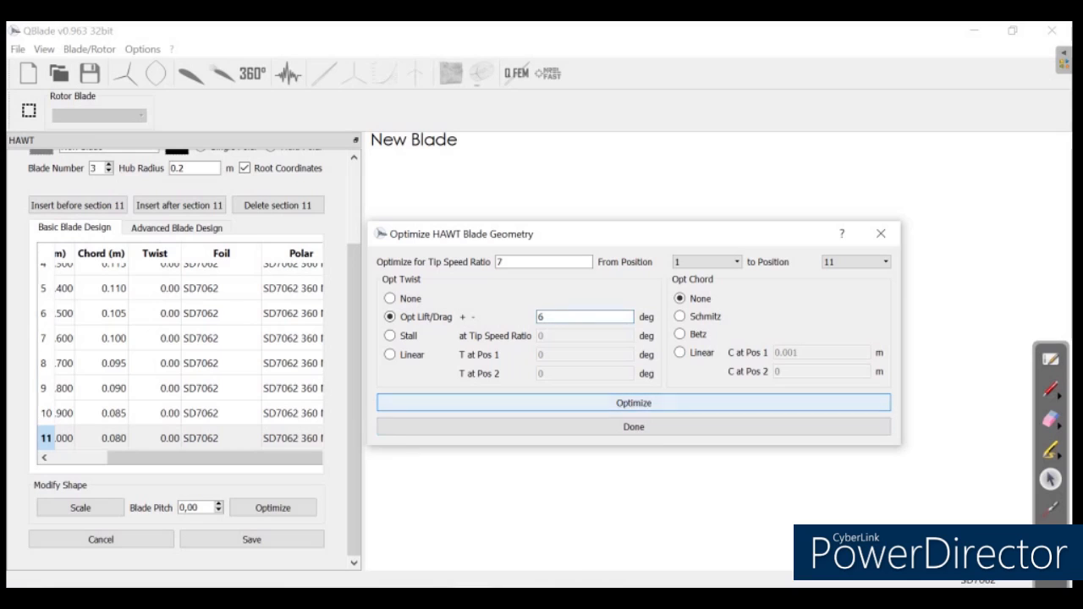
{"action": "left_click", "coordinate": [633, 403]}
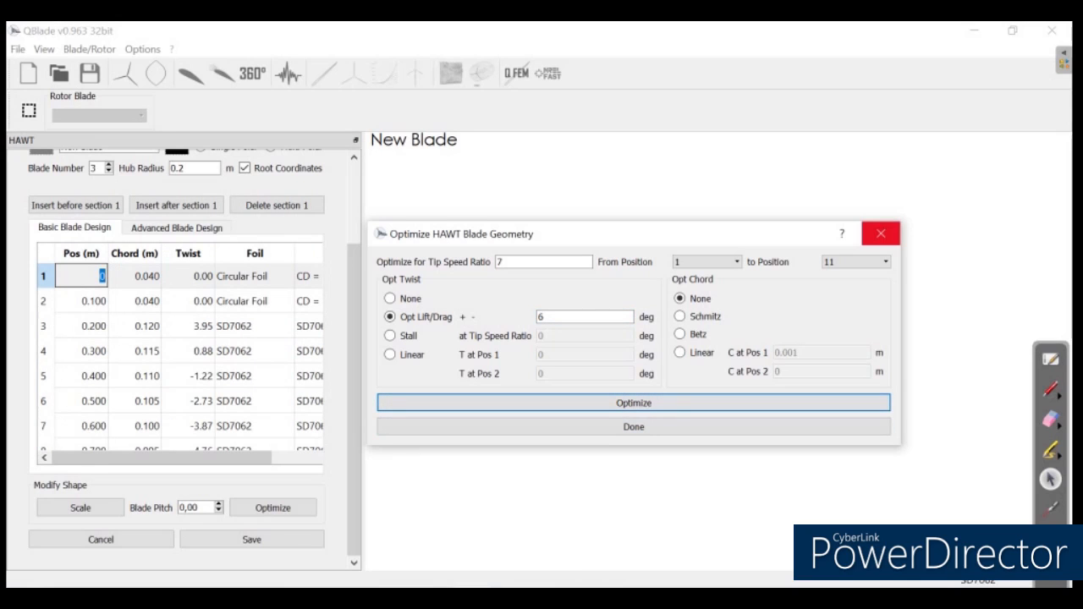
{"action": "left_click", "coordinate": [880, 233]}
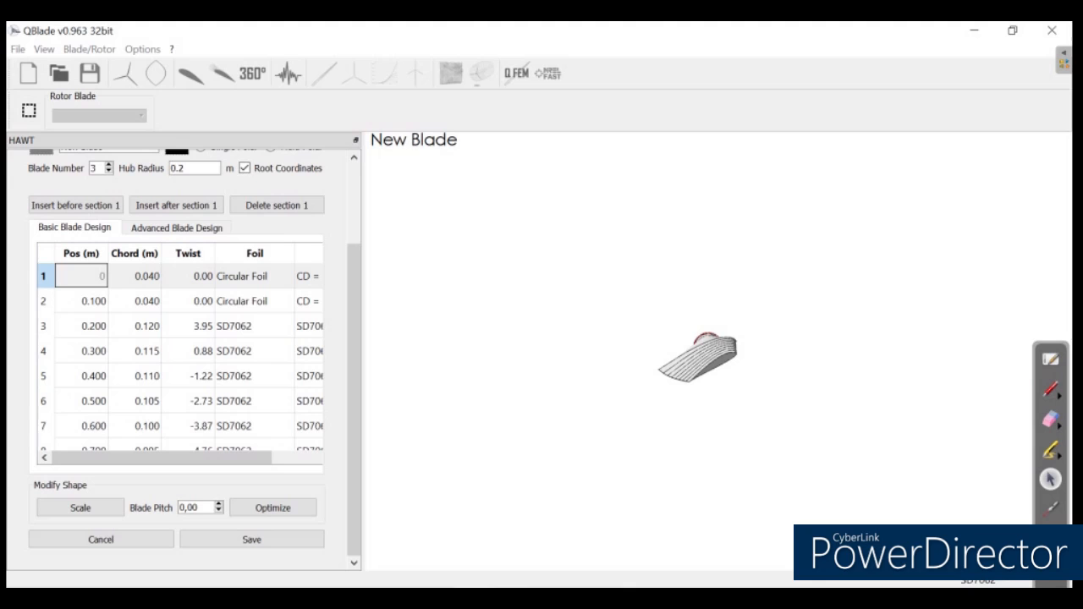
Step: Show the complete rotor instead of the single blade in the 3D view
{"action": "scroll", "coordinate": [179, 355], "scroll_direction": "down", "scroll_amount": 1}
{"action": "scroll", "coordinate": [179, 355], "scroll_direction": "up", "scroll_amount": 2}
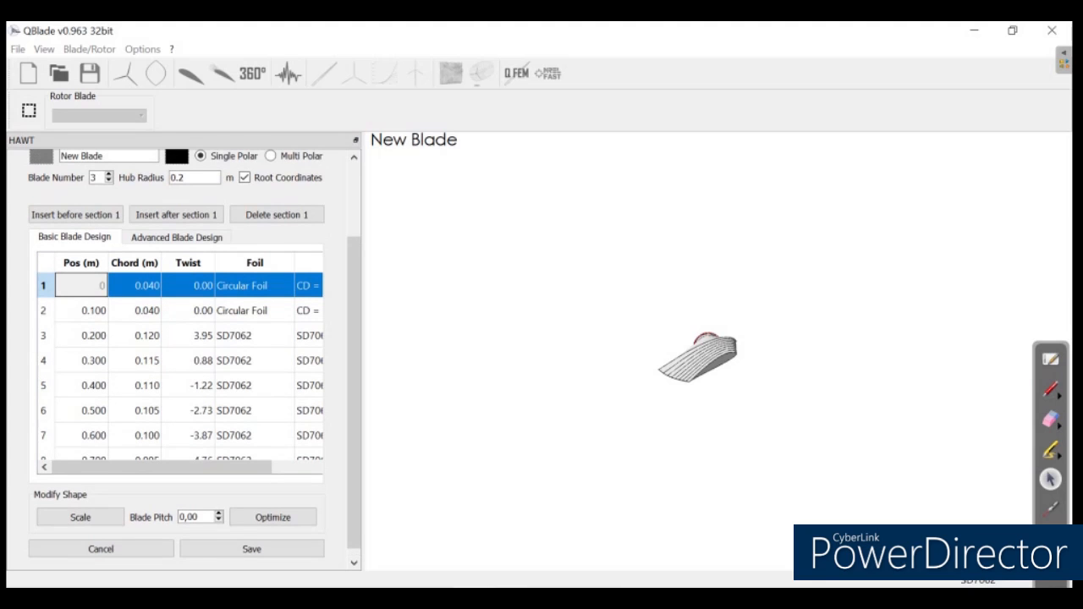
{"action": "scroll", "coordinate": [179, 356], "scroll_direction": "up", "scroll_amount": 2}
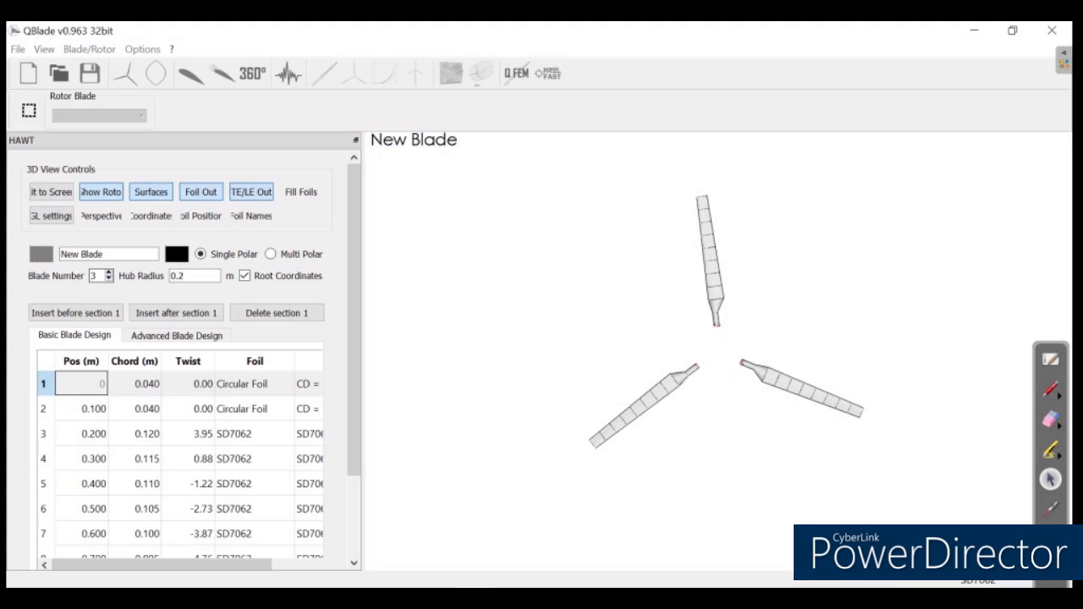
Step: Preview the rotor with one blade and with six blades, and return the blade number to 3
{"action": "key", "text": "Down"}
{"action": "key", "text": "Down"}
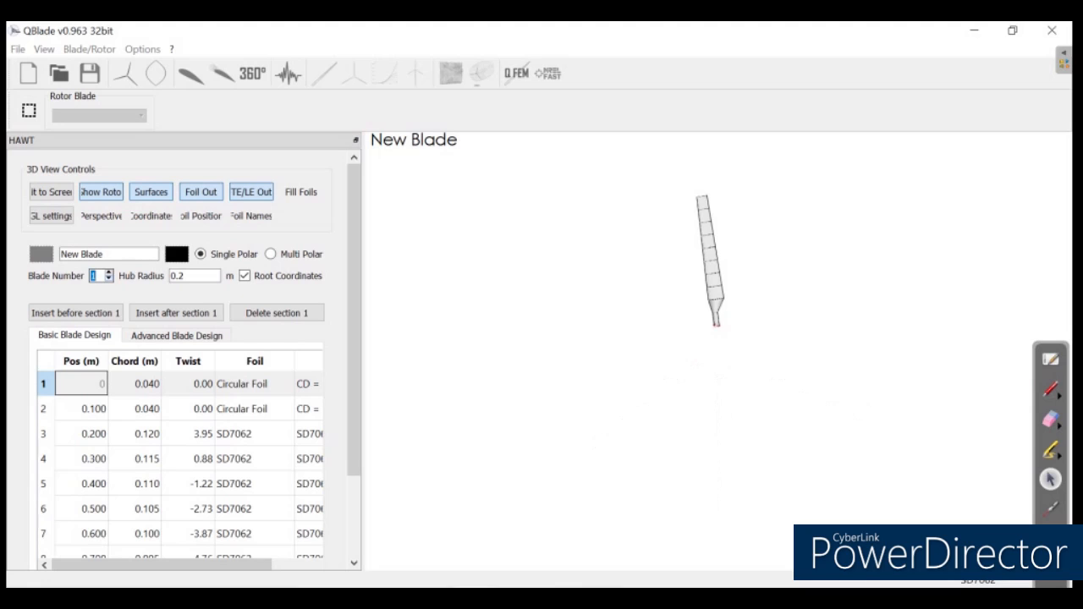
{"action": "key", "text": "Up"}
{"action": "key", "text": "Up"}
{"action": "key", "text": "Up"}
{"action": "key", "text": "Up"}
{"action": "key", "text": "Up"}
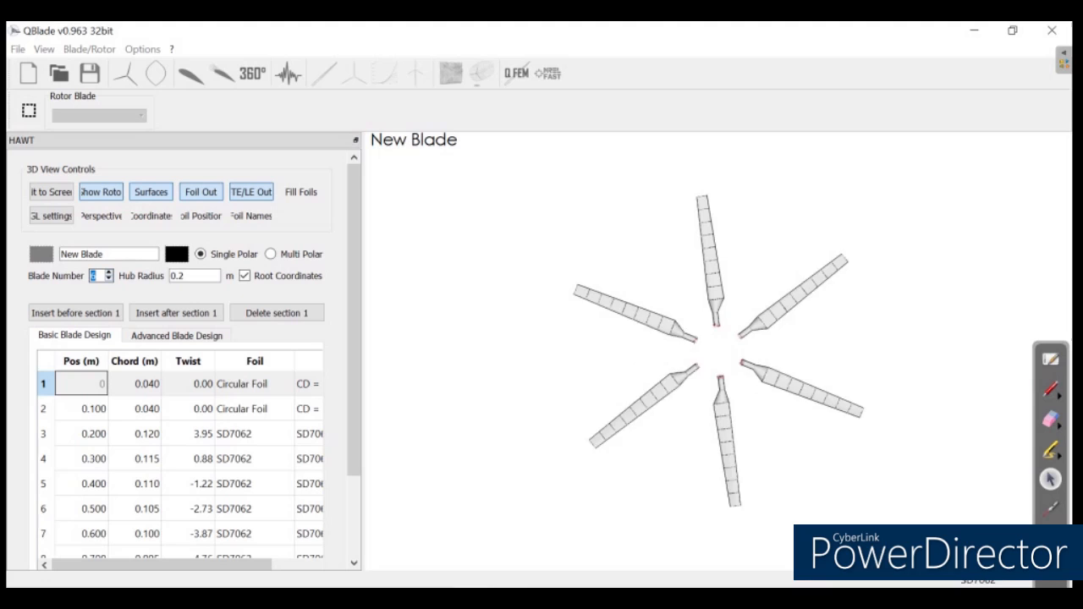
{"action": "key", "text": "Down"}
{"action": "key", "text": "Down"}
{"action": "key", "text": "Down"}
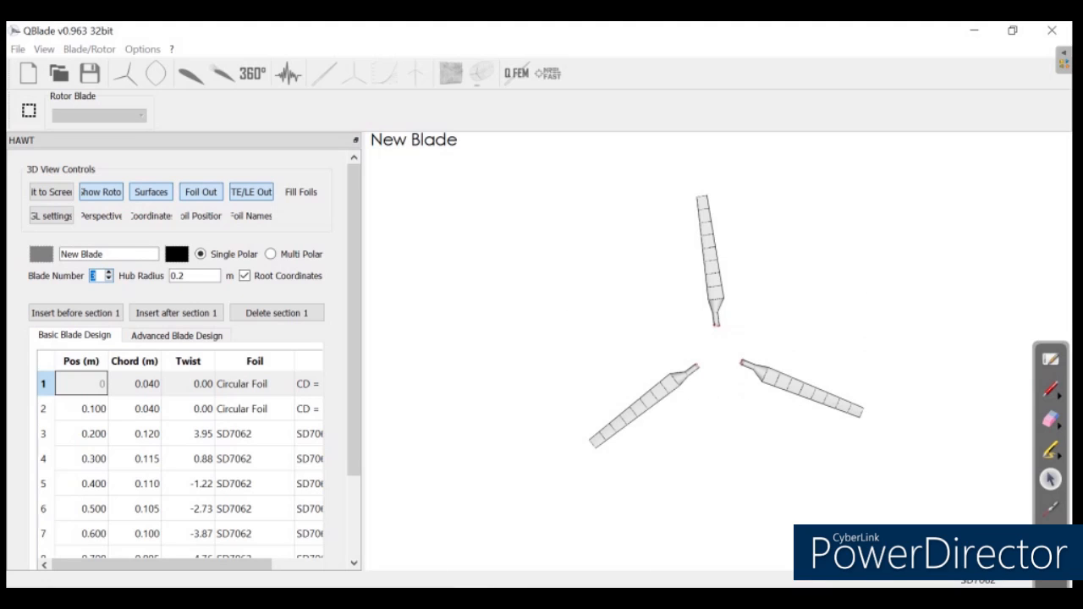
Step: Set the hub radius to 0.05 m and check the blade spacing around the hub
{"action": "left_click", "coordinate": [183, 275]}
{"action": "type", "text": "05"}
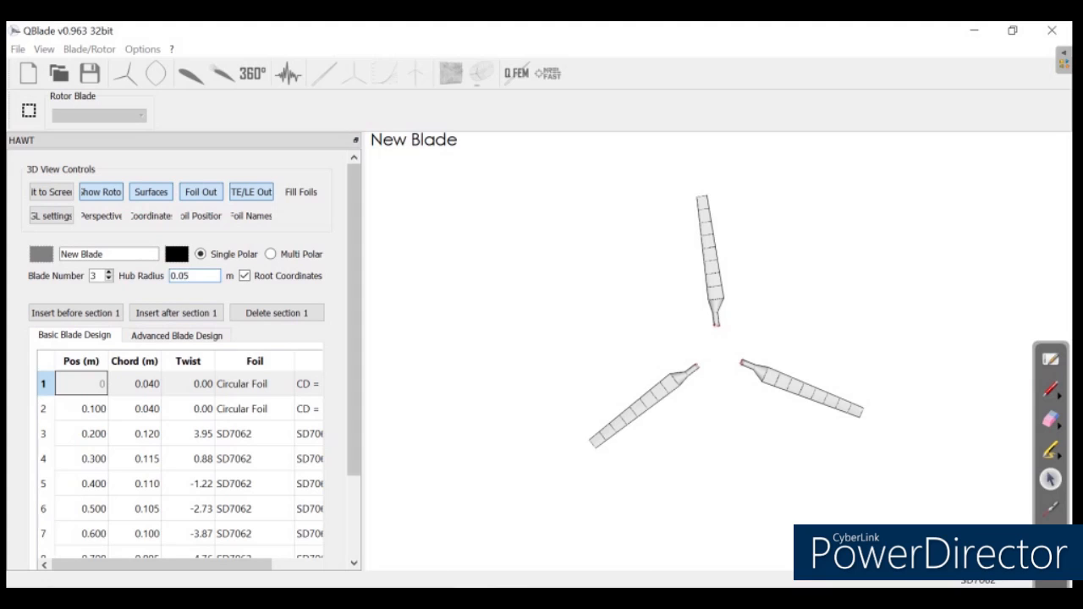
{"action": "key", "text": "Return"}
{"action": "scroll", "coordinate": [719, 354], "scroll_direction": "down", "scroll_amount": 3}
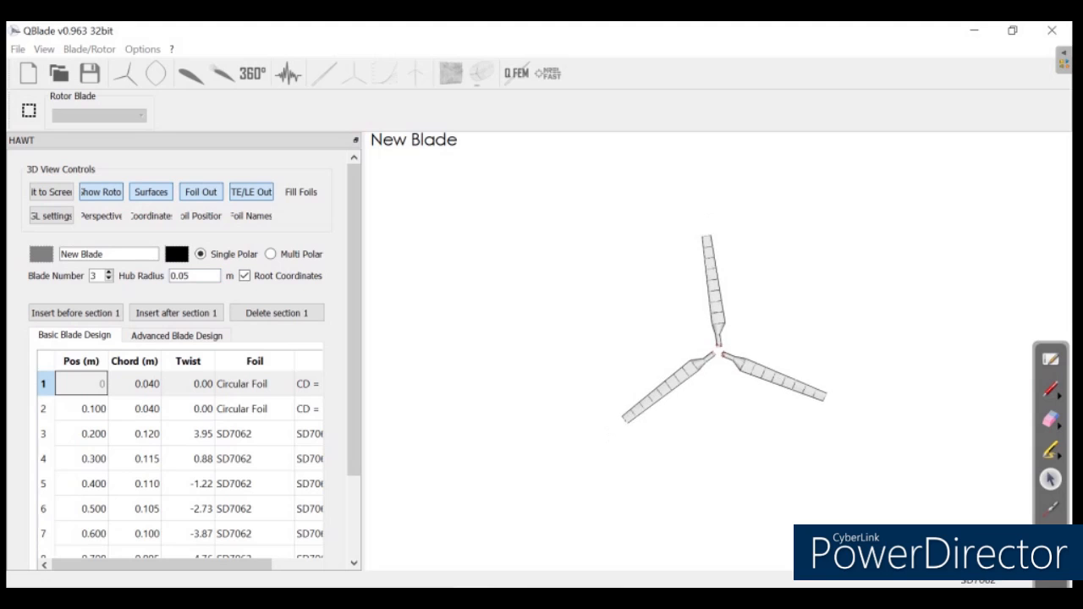
{"action": "scroll", "coordinate": [718, 354], "scroll_direction": "up", "scroll_amount": 10}
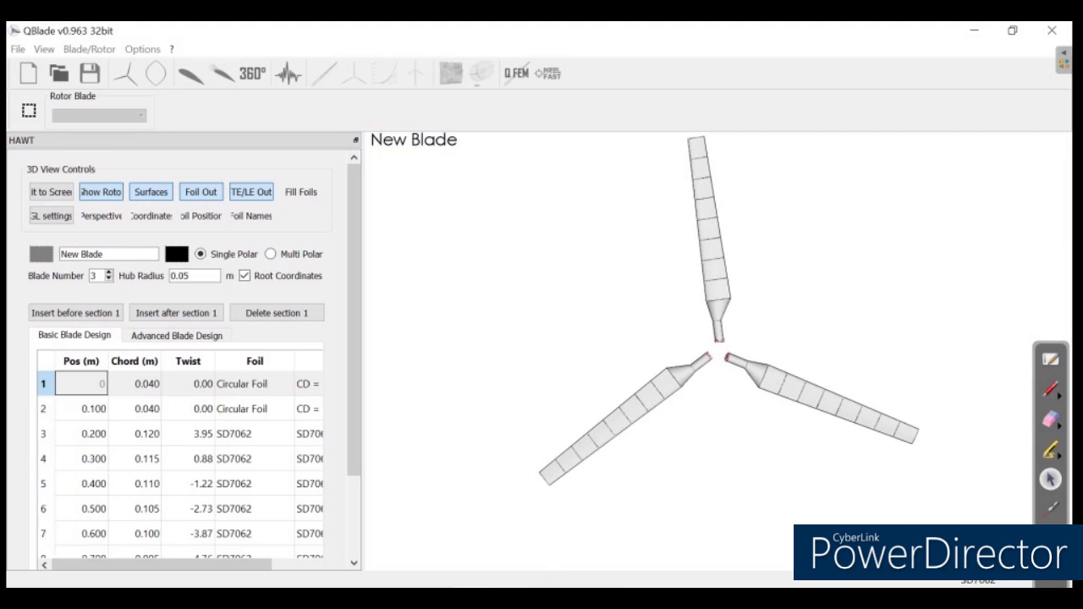
{"action": "scroll", "coordinate": [178, 398], "scroll_direction": "down", "scroll_amount": 5}
{"action": "scroll", "coordinate": [178, 398], "scroll_direction": "up", "scroll_amount": 5}
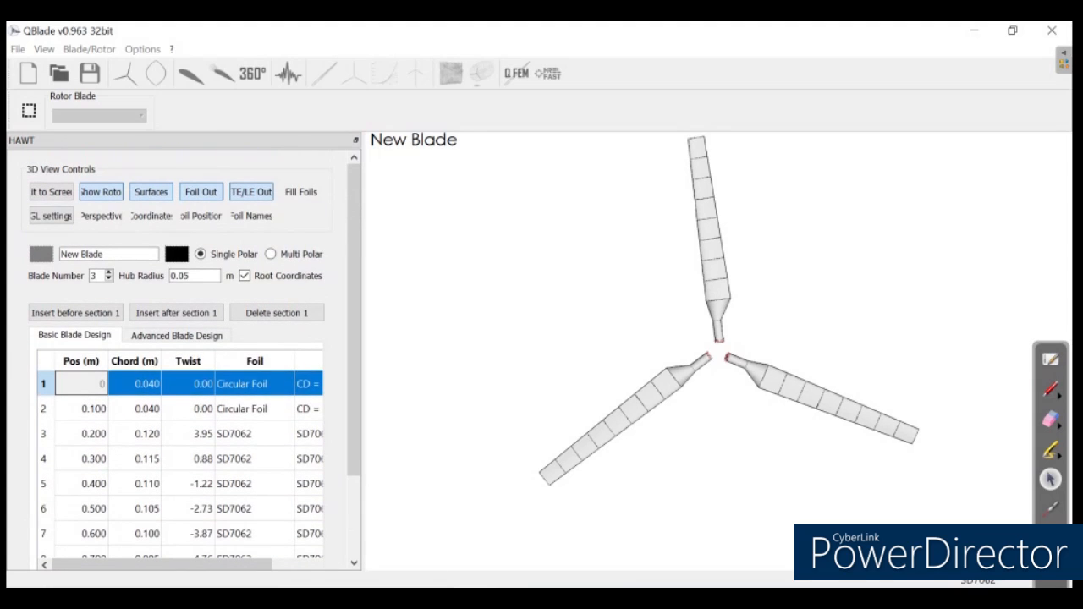
Step: Return to the single-blade display and thread the blade sections at the centerline of maximum thickness in the advanced blade design
{"action": "left_click", "coordinate": [100, 192]}
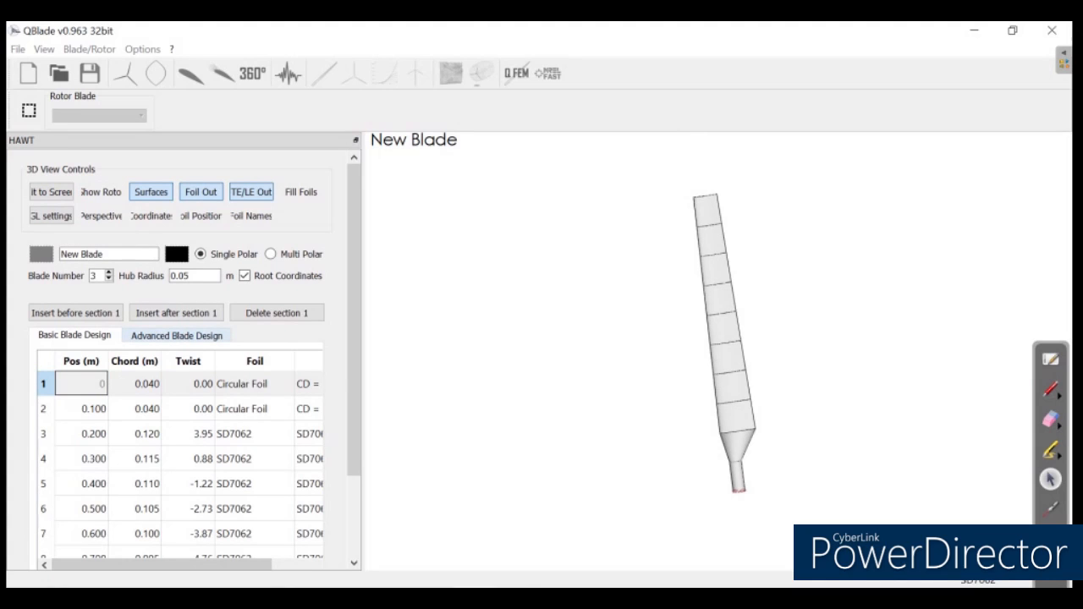
{"action": "left_click", "coordinate": [177, 335]}
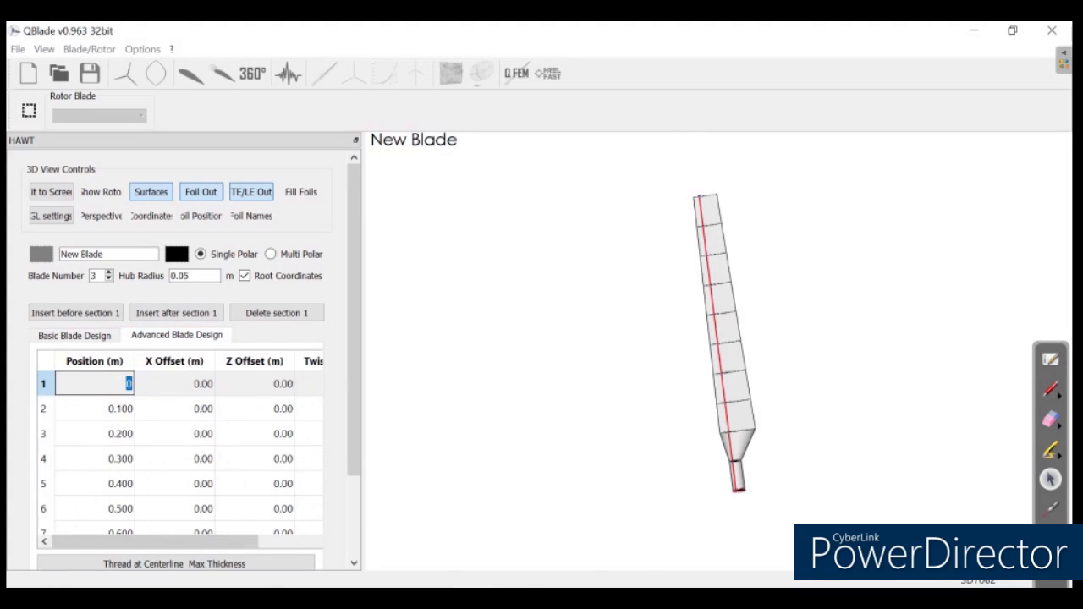
{"action": "scroll", "coordinate": [178, 423], "scroll_direction": "down", "scroll_amount": 5}
{"action": "middle_click_drag", "start_coordinate": [723, 342], "coordinate": [723, 427]}
{"action": "scroll", "coordinate": [724, 349], "scroll_direction": "up", "scroll_amount": 2}
{"action": "scroll", "coordinate": [724, 349], "scroll_direction": "down", "scroll_amount": 13}
{"action": "middle_click_drag", "start_coordinate": [724, 349], "coordinate": [724, 318]}
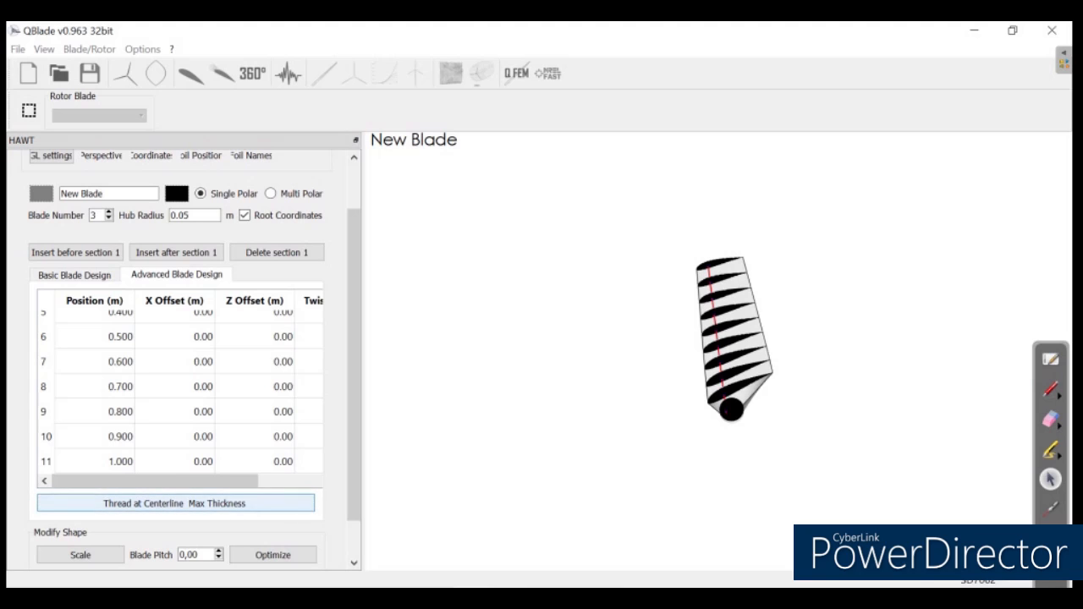
{"action": "left_click", "coordinate": [175, 503]}
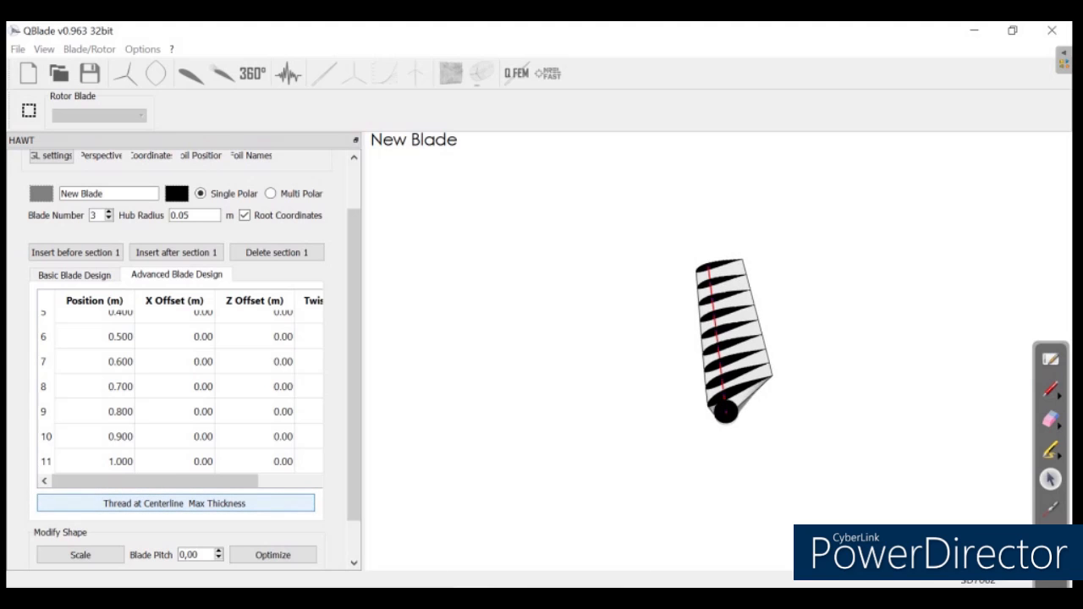
{"action": "mouse_move", "coordinate": [725, 373]}
{"action": "left_mouse_down"}
{"action": "mouse_move", "coordinate": [640, 422]}
{"action": "mouse_move", "coordinate": [736, 360]}
{"action": "left_mouse_up"}
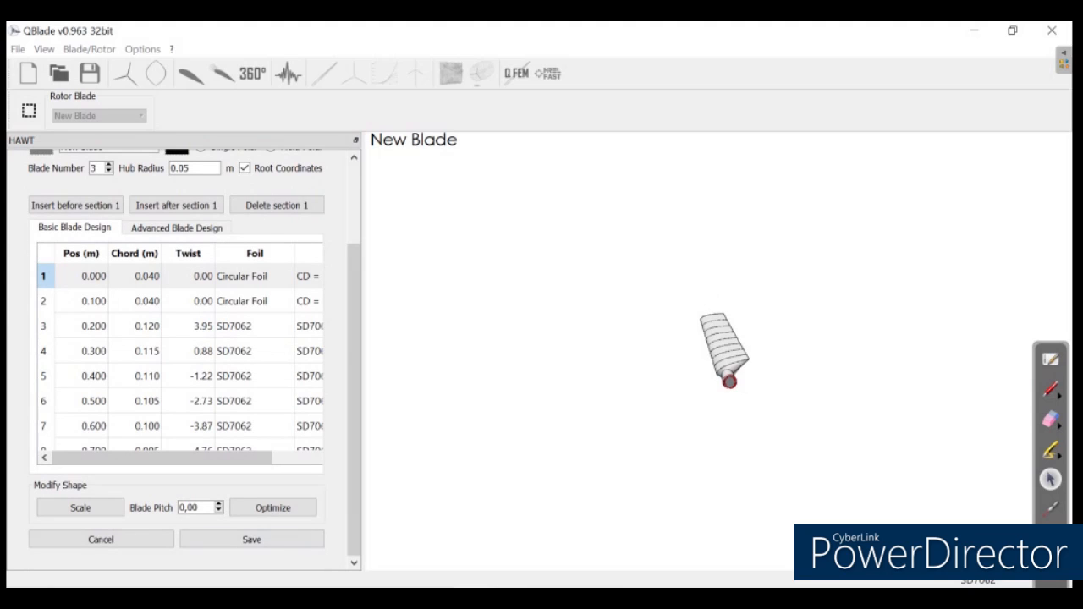
Step: Save the blade design under the unique name SD7062
{"action": "left_click", "coordinate": [251, 539]}
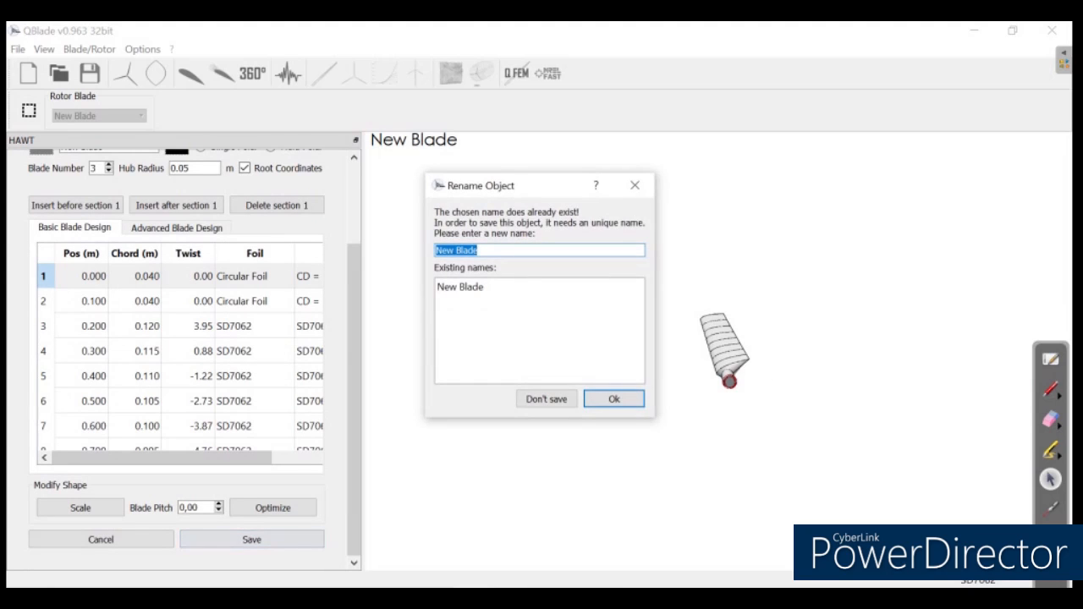
{"action": "type", "text": "SD"}
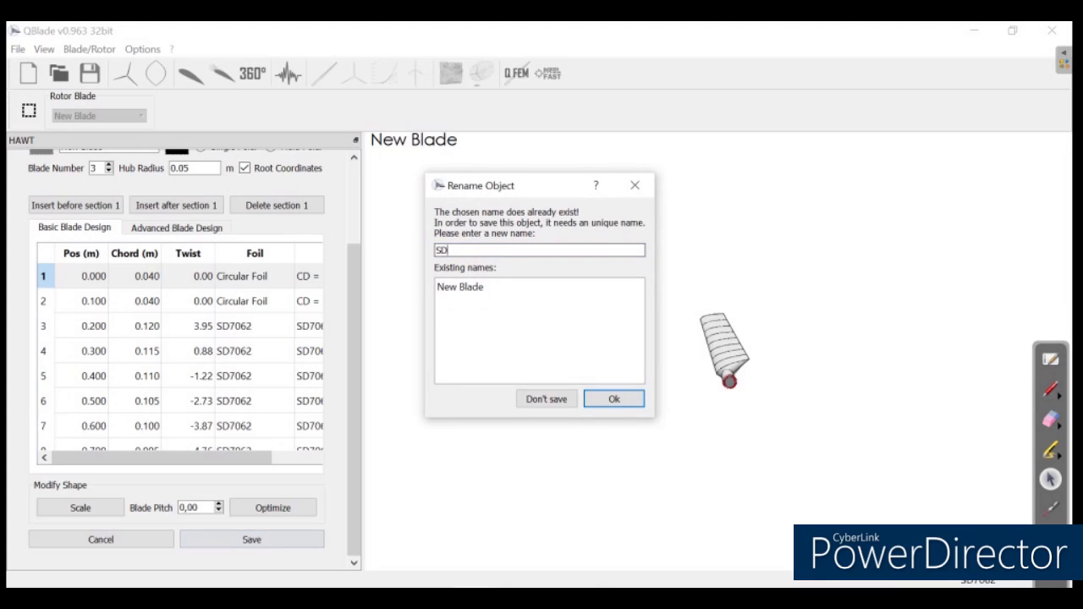
{"action": "type", "text": "7062"}
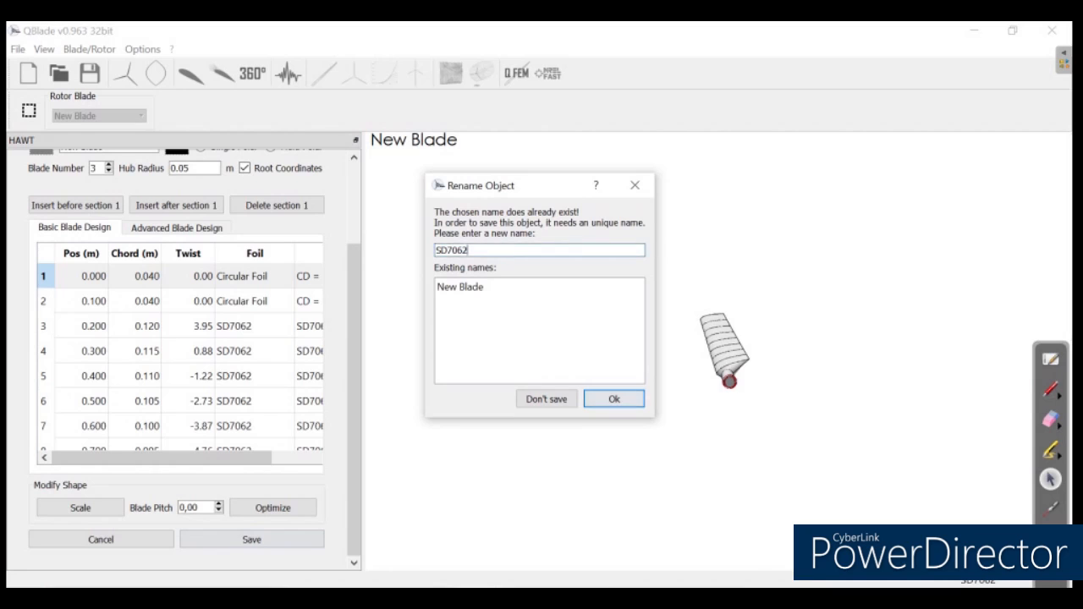
{"action": "key", "text": "Return"}
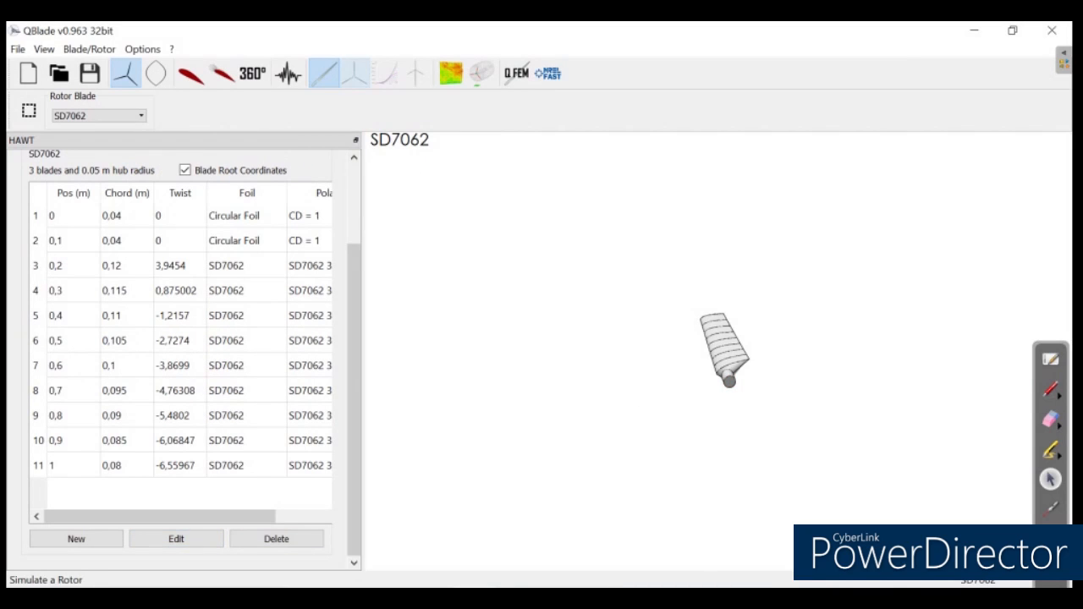
Step: Create a rotor BEM simulation named SD7062 for the SD7062 blade, with 40 elements and no corrections
{"action": "left_click", "coordinate": [354, 74]}
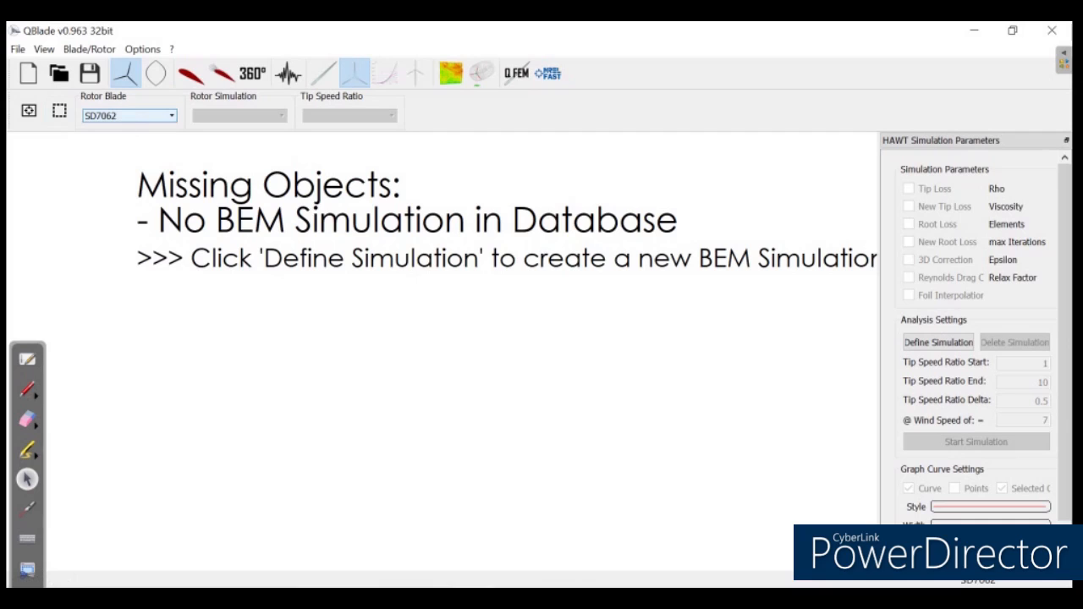
{"action": "left_click", "coordinate": [129, 115]}
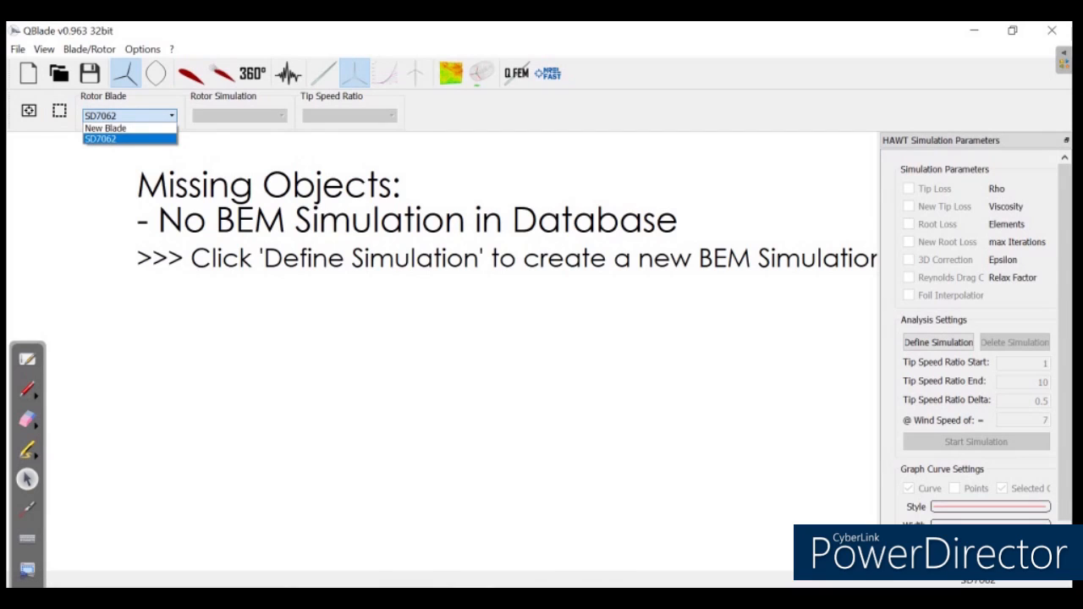
{"action": "left_click", "coordinate": [129, 139]}
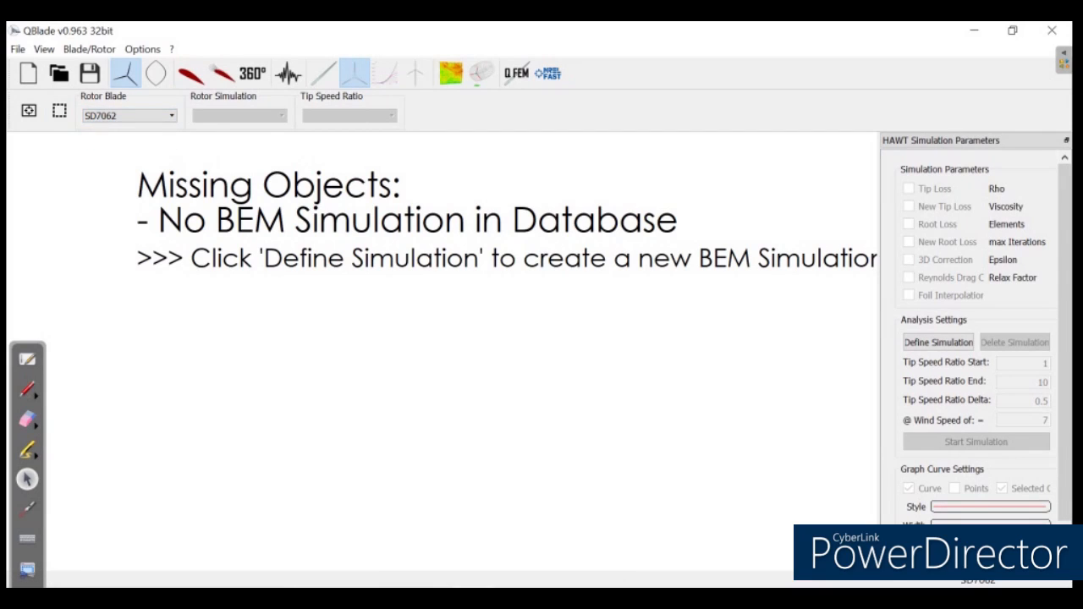
{"action": "left_click", "coordinate": [937, 342]}
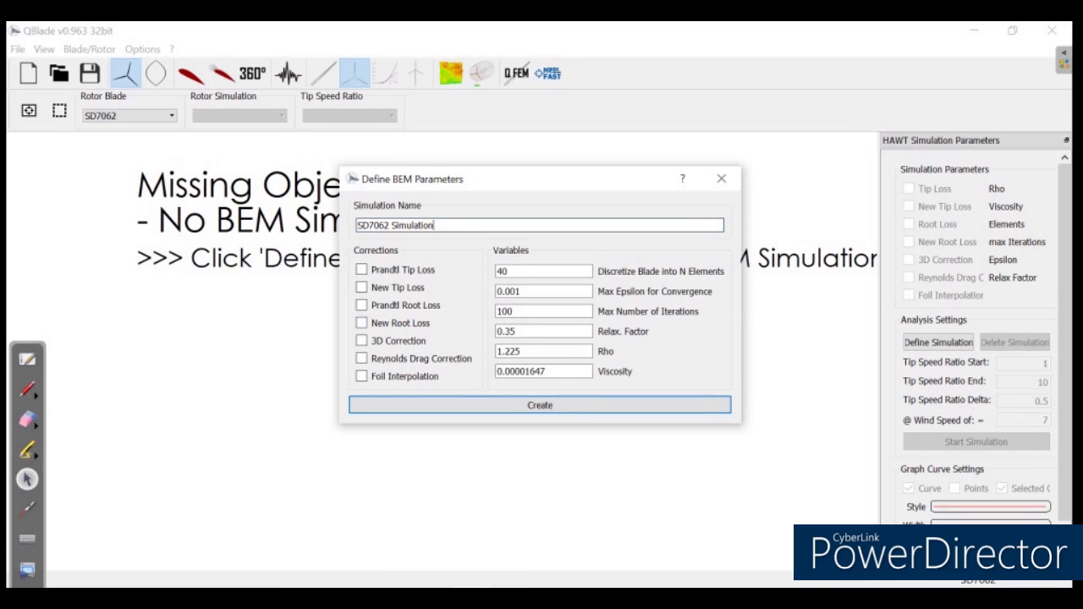
{"action": "key", "text": "BackSpace"}
{"action": "key", "text": "BackSpace"}
{"action": "key", "text": "BackSpace"}
{"action": "key", "text": "BackSpace"}
{"action": "key", "text": "BackSpace"}
{"action": "key", "text": "BackSpace"}
{"action": "key", "text": "BackSpace"}
{"action": "key", "text": "BackSpace"}
{"action": "key", "text": "BackSpace"}
{"action": "key", "text": "BackSpace"}
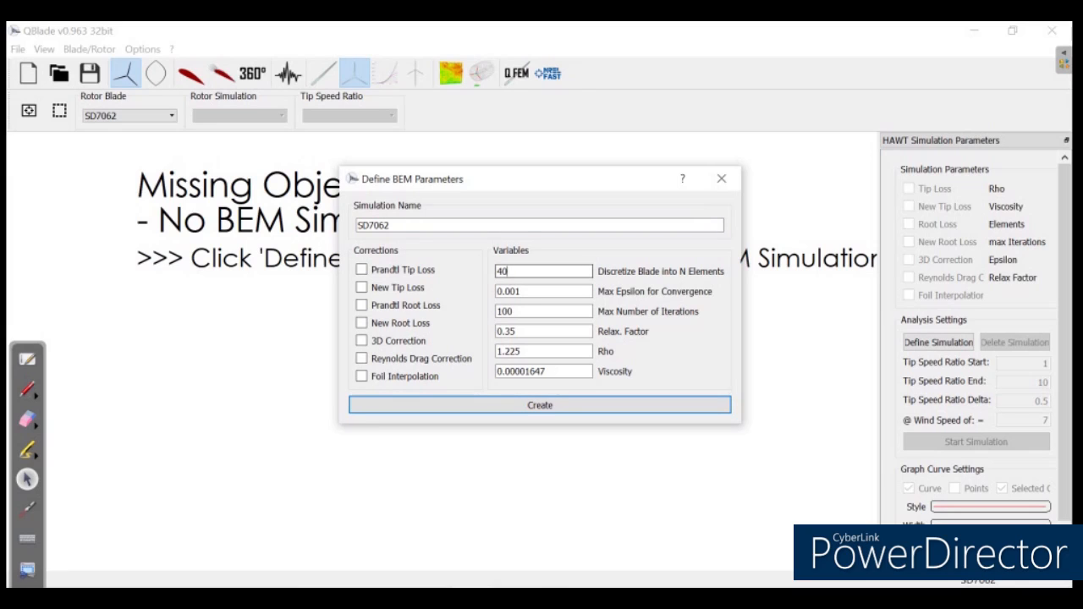
{"action": "left_click", "coordinate": [508, 270]}
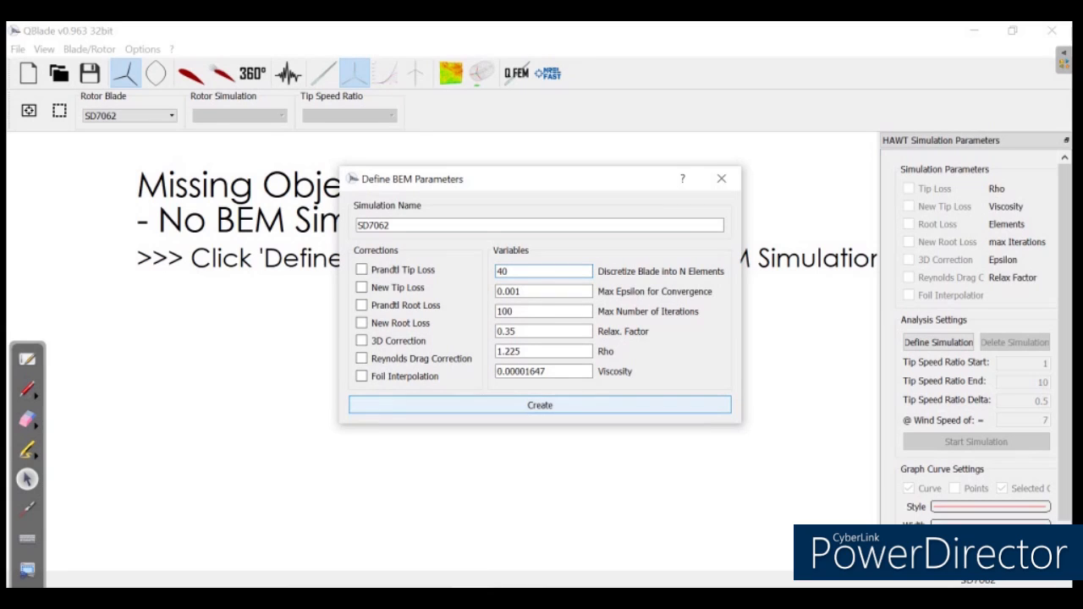
{"action": "left_click", "coordinate": [539, 405]}
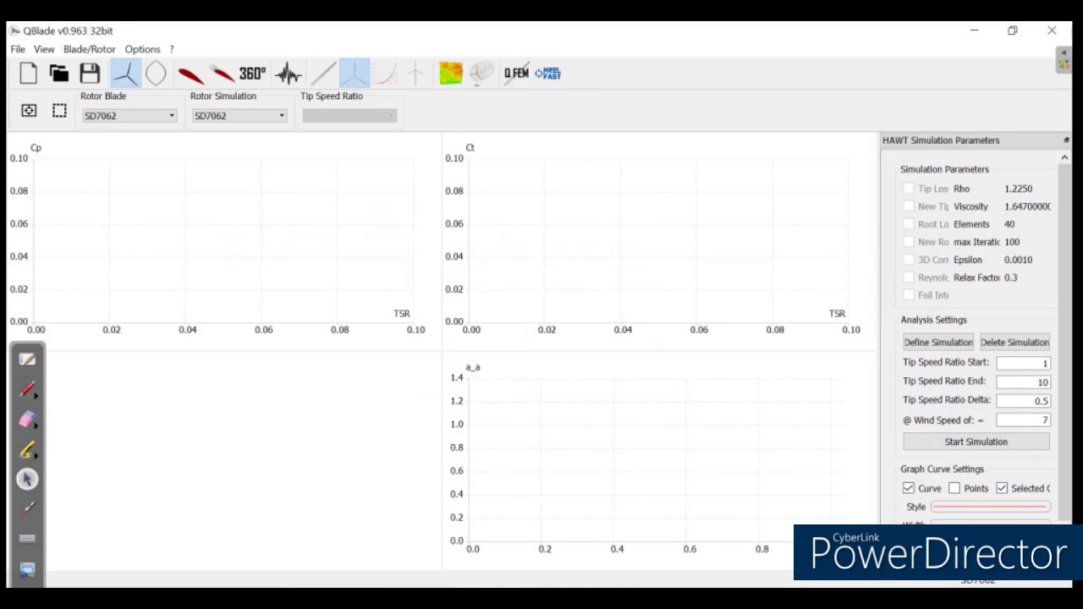
Step: Run the rotor simulation for tip speed ratios 1 to 10 at 7 m/s wind speed and highlight the results at ratio 5.00
{"action": "scroll", "coordinate": [977, 338], "scroll_direction": "down", "scroll_amount": 1}
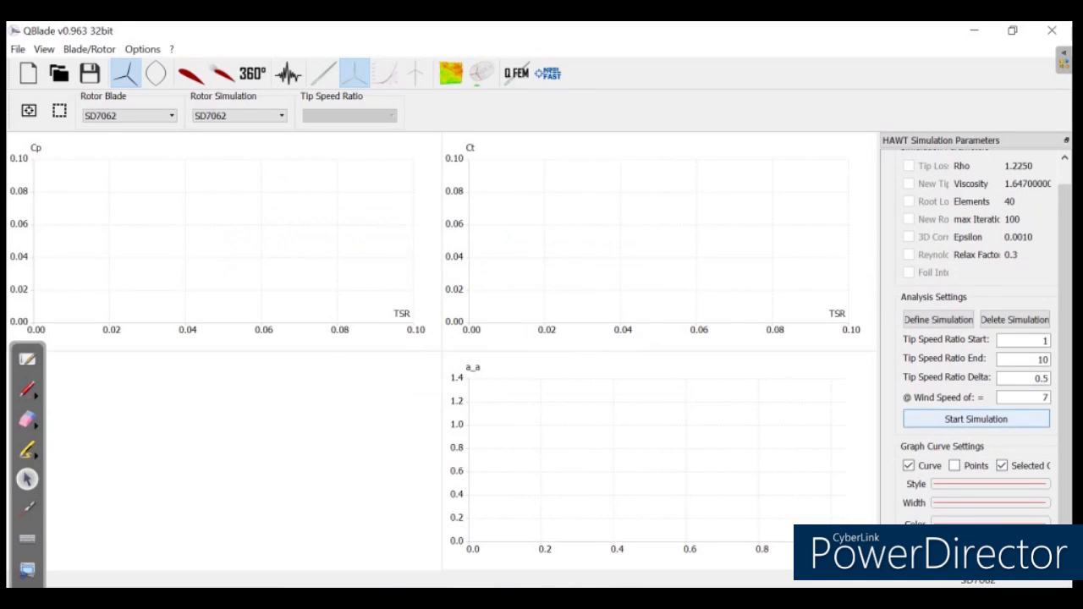
{"action": "left_click", "coordinate": [975, 419]}
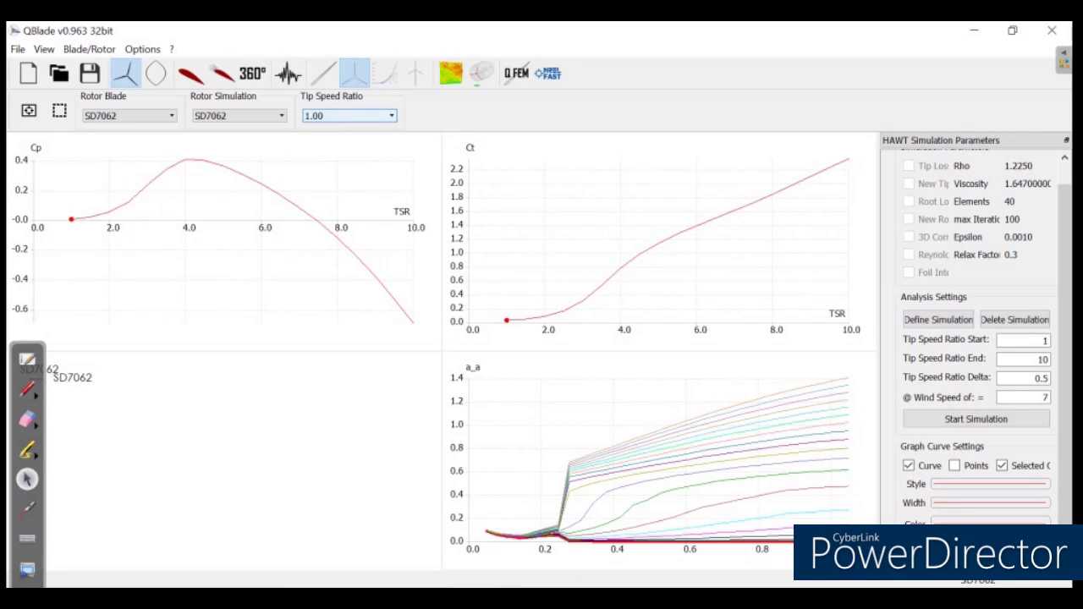
{"action": "left_click", "coordinate": [348, 115]}
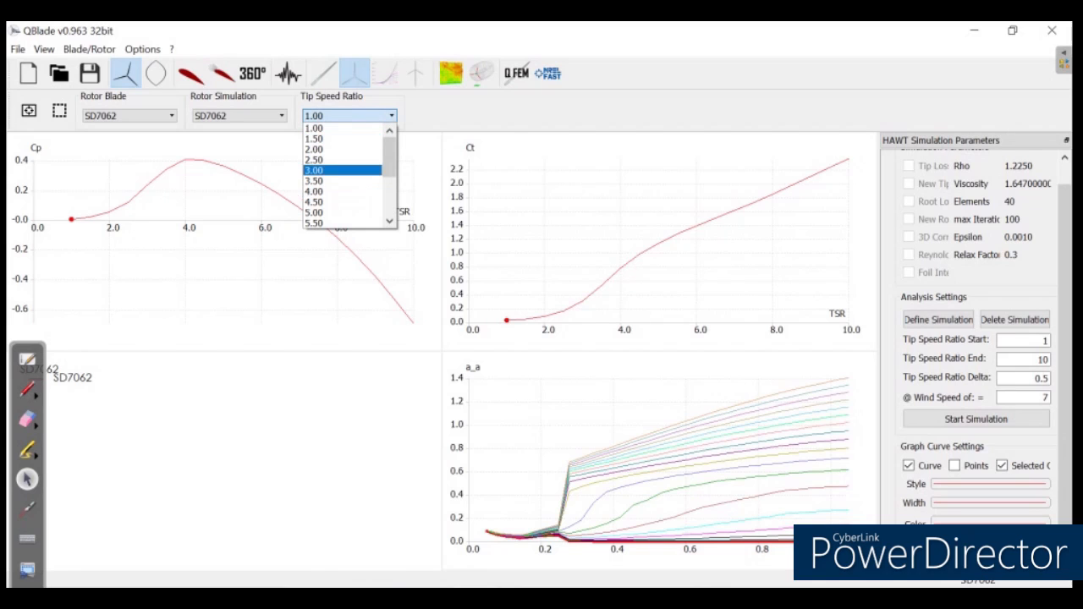
{"action": "left_click", "coordinate": [342, 211]}
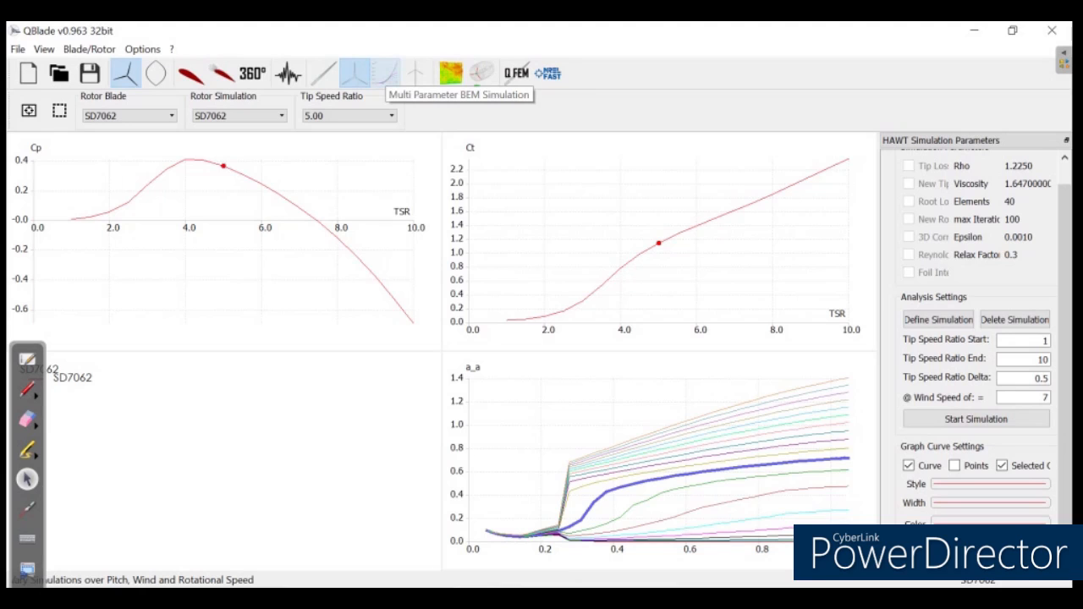
Step: Create a multi-parameter BEM simulation named SD7062 for the SD7062 blade and run it over the default wind, rotational speed and pitch ranges
{"action": "left_click", "coordinate": [385, 74]}
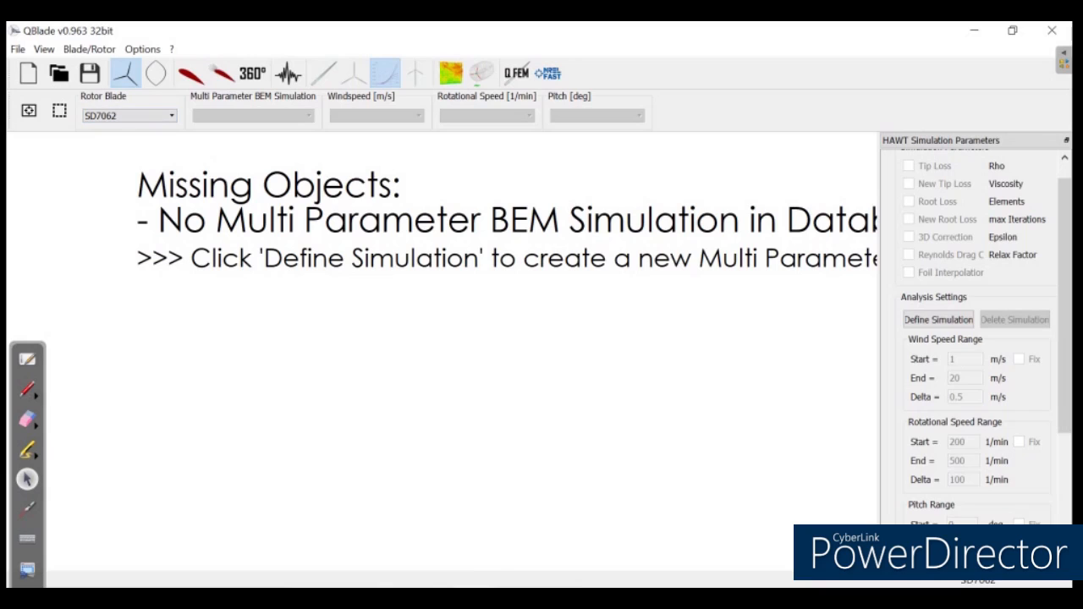
{"action": "left_click", "coordinate": [130, 115]}
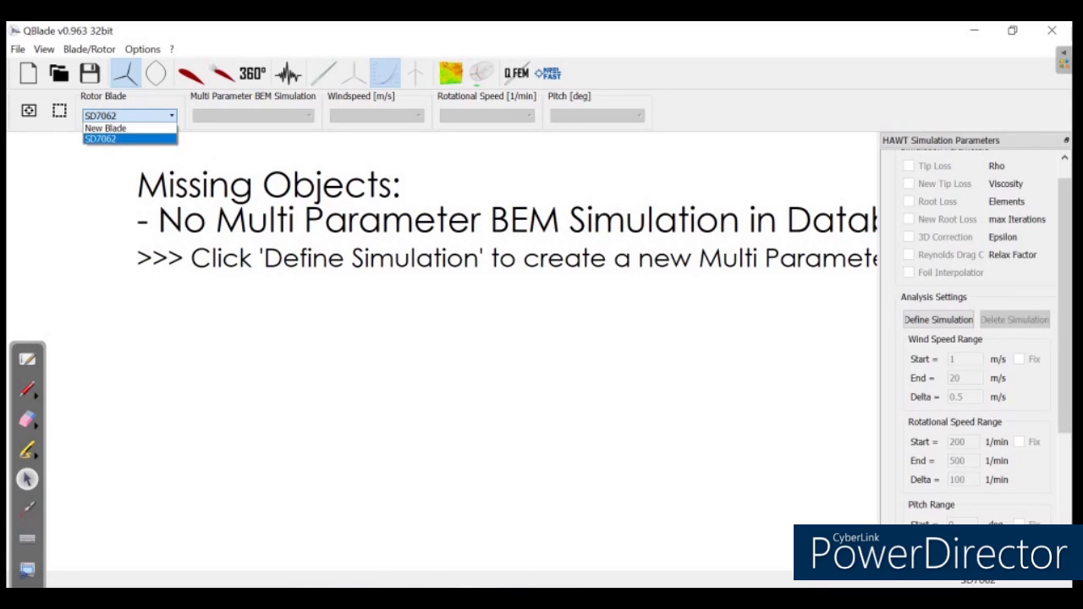
{"action": "left_click", "coordinate": [129, 139]}
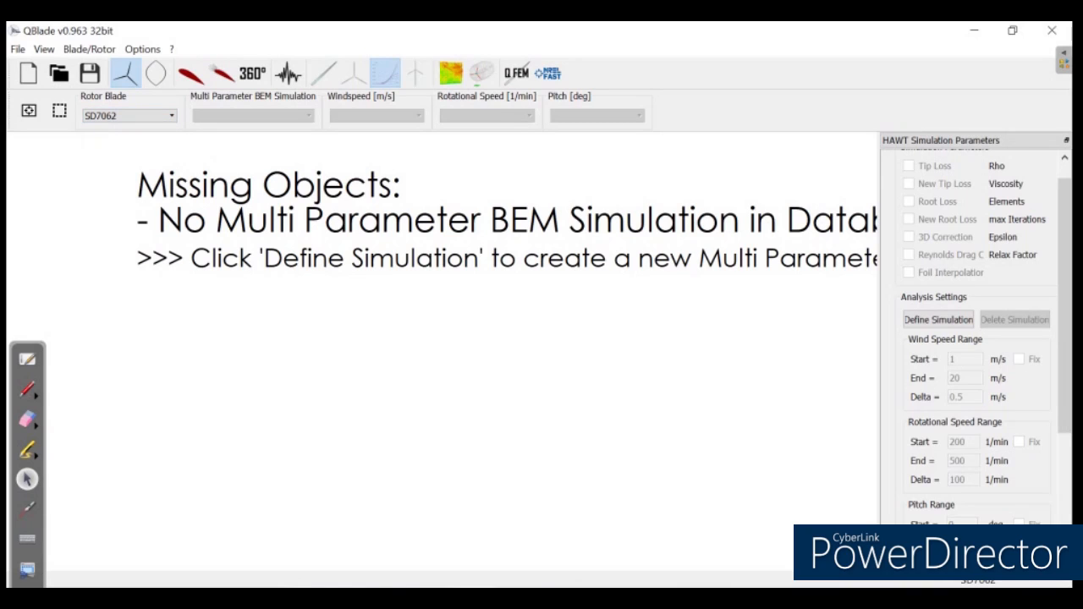
{"action": "left_click", "coordinate": [938, 320]}
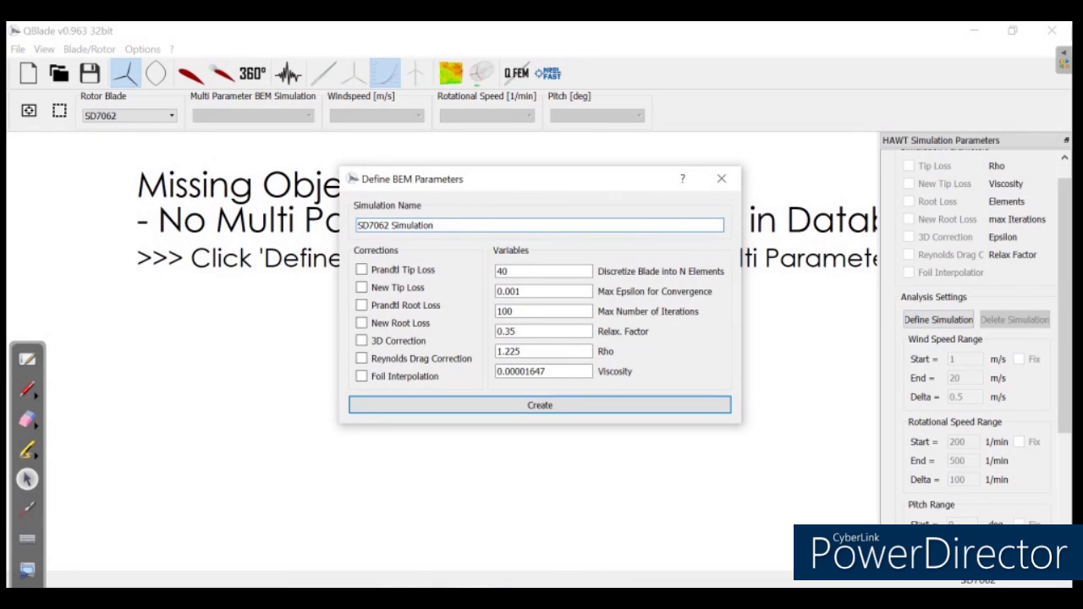
{"action": "key", "text": "BackSpace"}
{"action": "key", "text": "BackSpace"}
{"action": "key", "text": "BackSpace"}
{"action": "key", "text": "BackSpace"}
{"action": "key", "text": "BackSpace"}
{"action": "key", "text": "BackSpace"}
{"action": "key", "text": "BackSpace"}
{"action": "key", "text": "BackSpace"}
{"action": "key", "text": "BackSpace"}
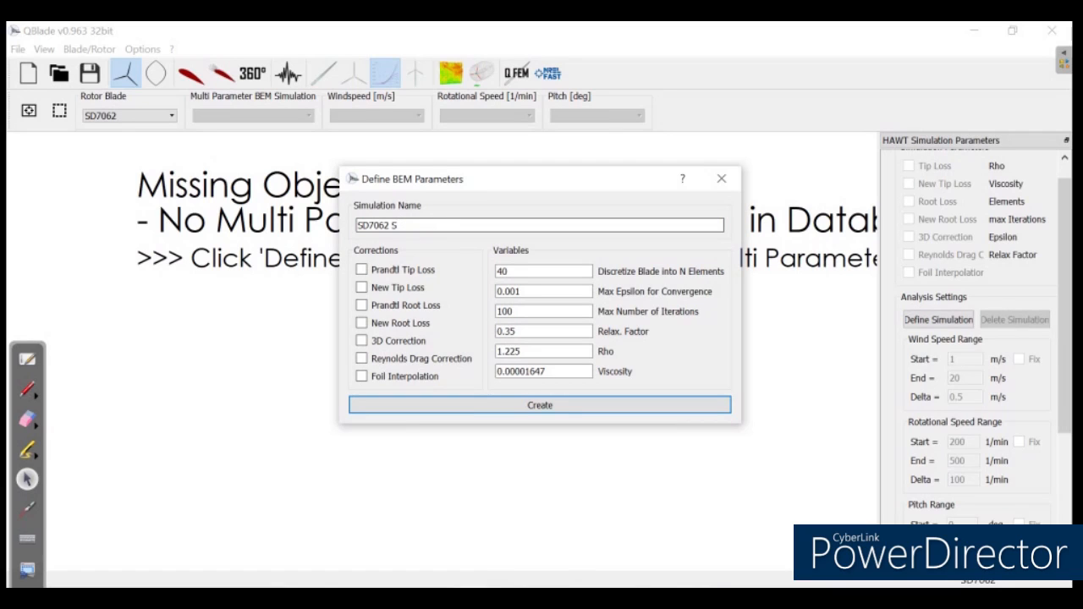
{"action": "key", "text": "BackSpace"}
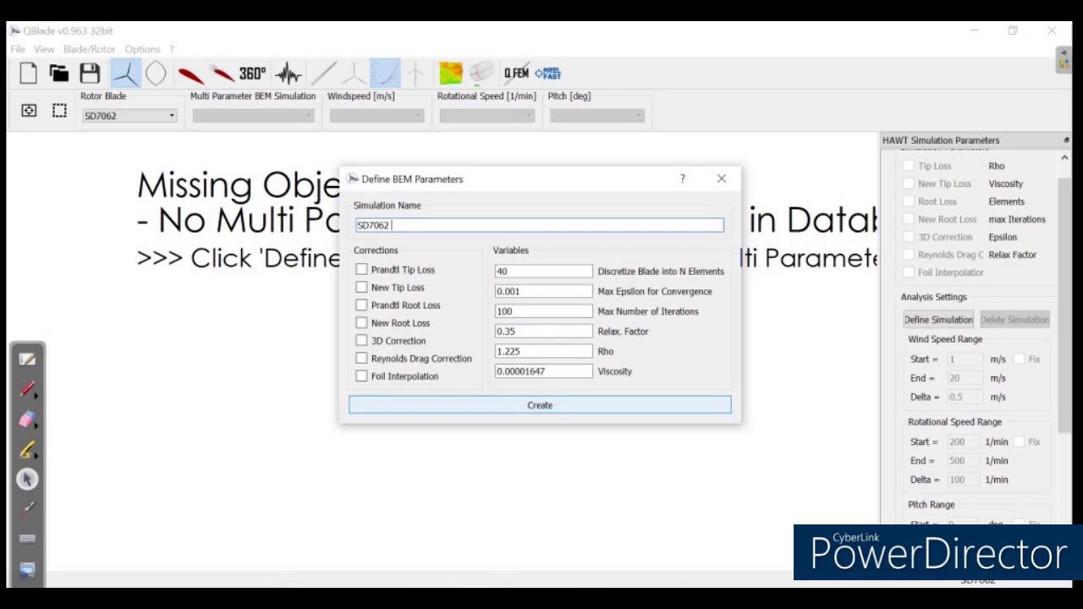
{"action": "key", "text": "Return"}
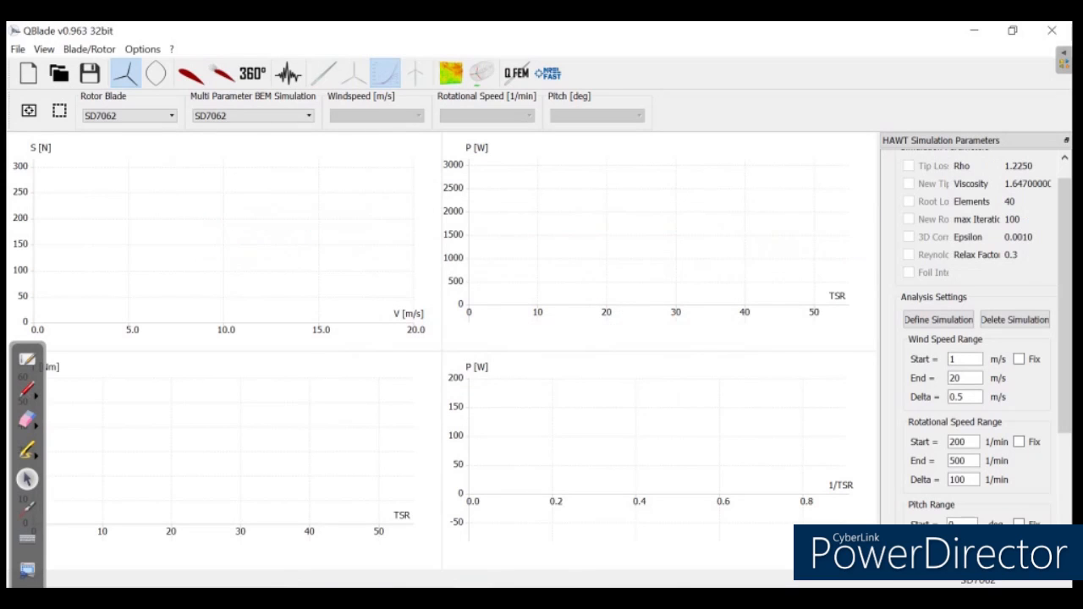
{"action": "scroll", "coordinate": [973, 338], "scroll_direction": "down", "scroll_amount": 3}
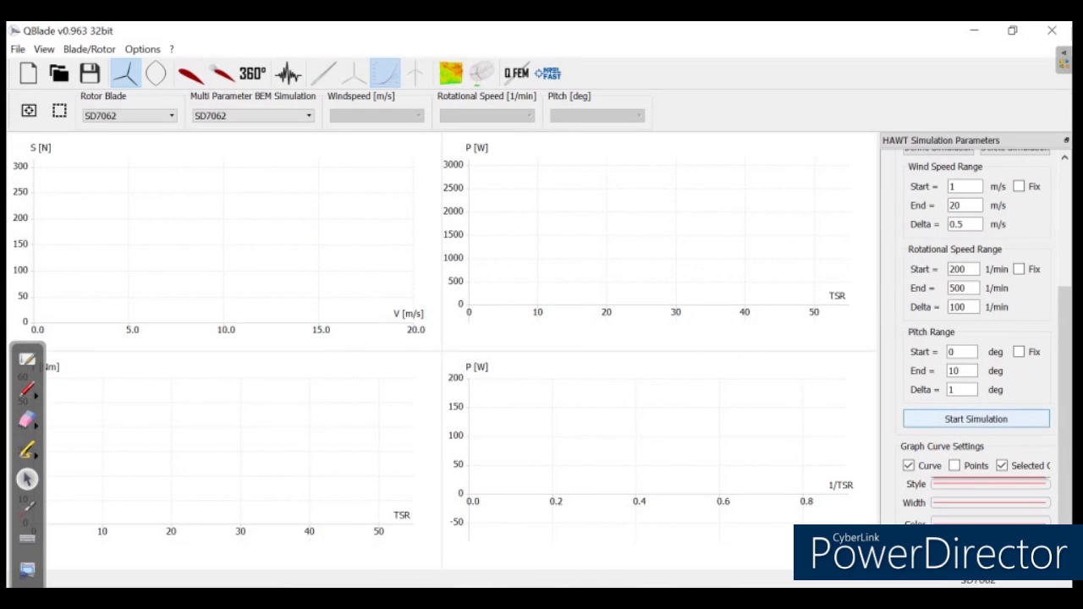
{"action": "left_click", "coordinate": [975, 419]}
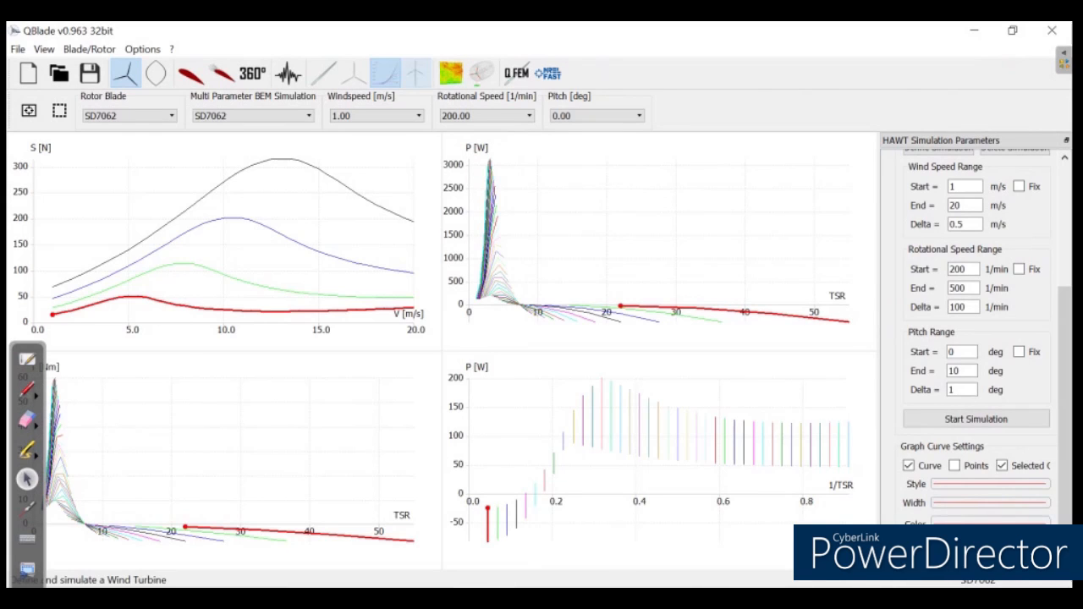
Step: Define a new turbine with pitch power regulation and single transmission that uses the SD7062 blade
{"action": "left_click", "coordinate": [415, 73]}
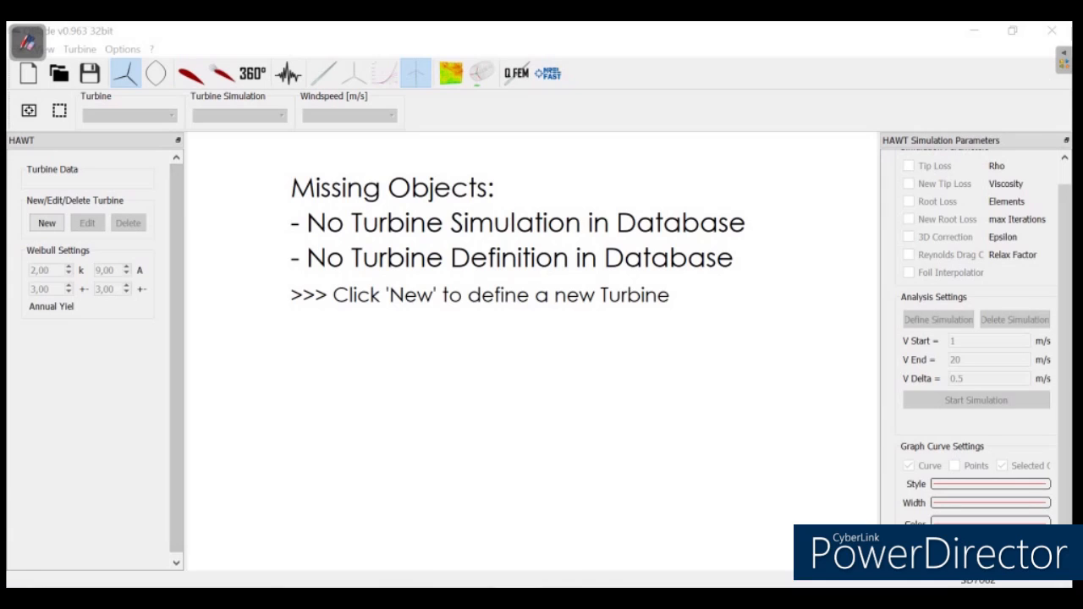
{"action": "left_click", "coordinate": [47, 223]}
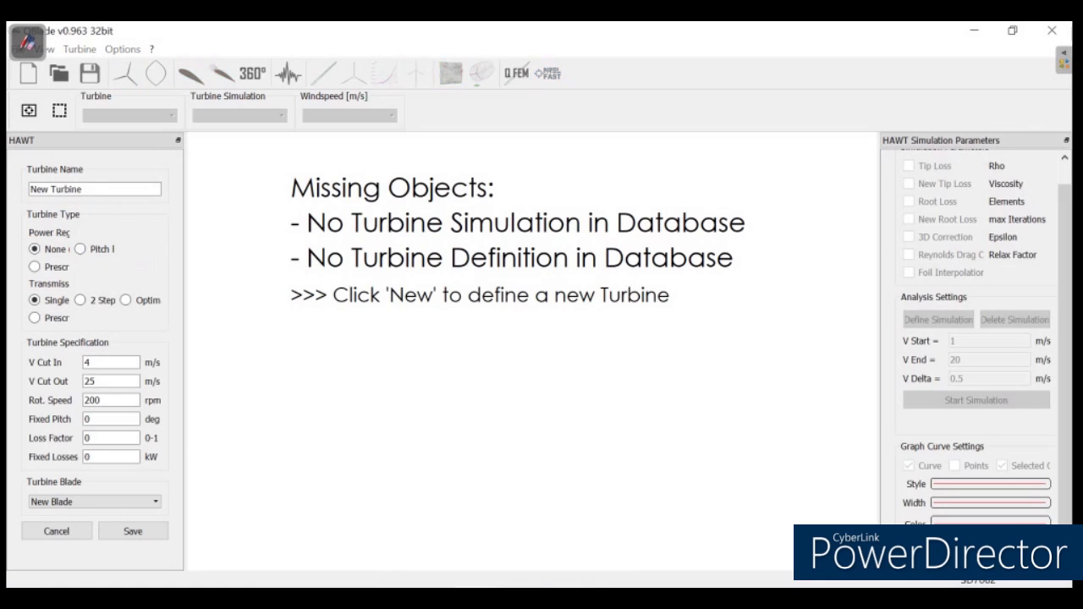
{"action": "scroll", "coordinate": [95, 501], "scroll_direction": "down", "scroll_amount": 1}
{"action": "scroll", "coordinate": [95, 501], "scroll_direction": "up", "scroll_amount": 1}
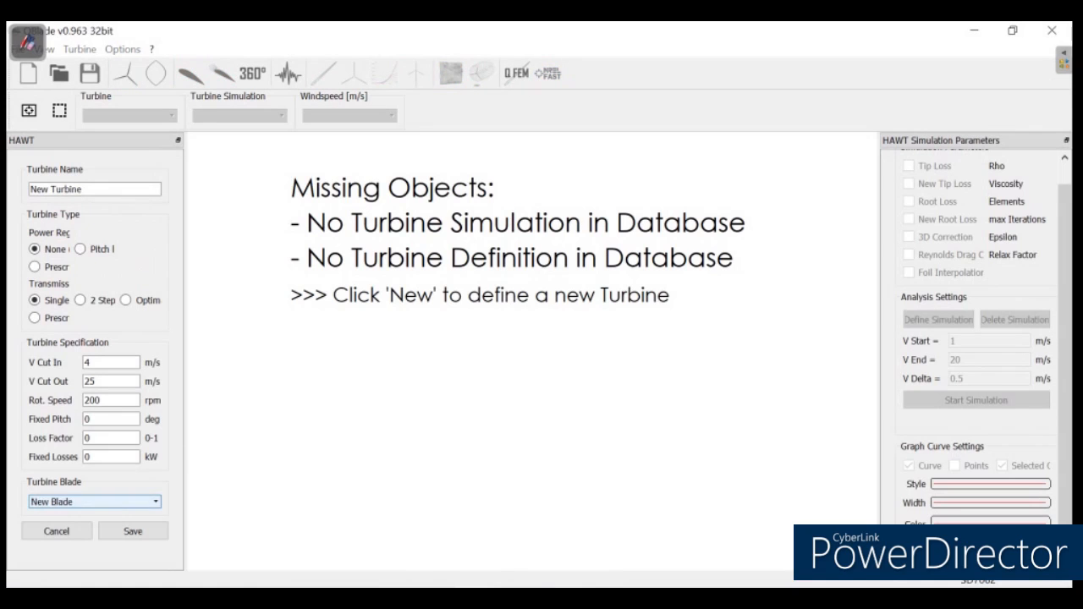
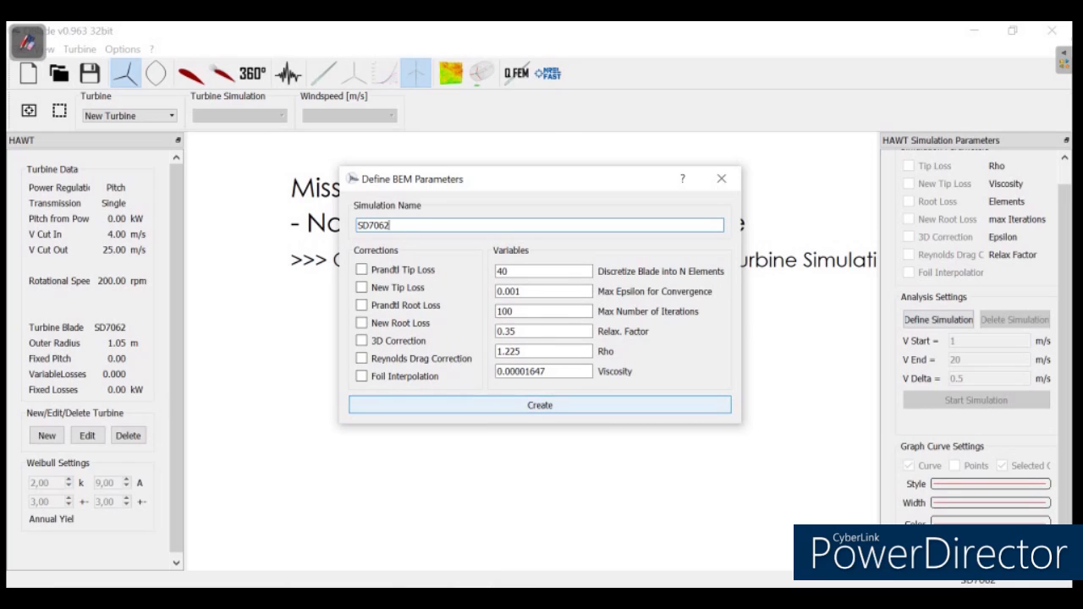
Step: Create and run the turbine simulation SD7062 from 1 to 20 m/s and highlight its results at 8.00 m/s wind speed
{"action": "key", "text": "Return"}
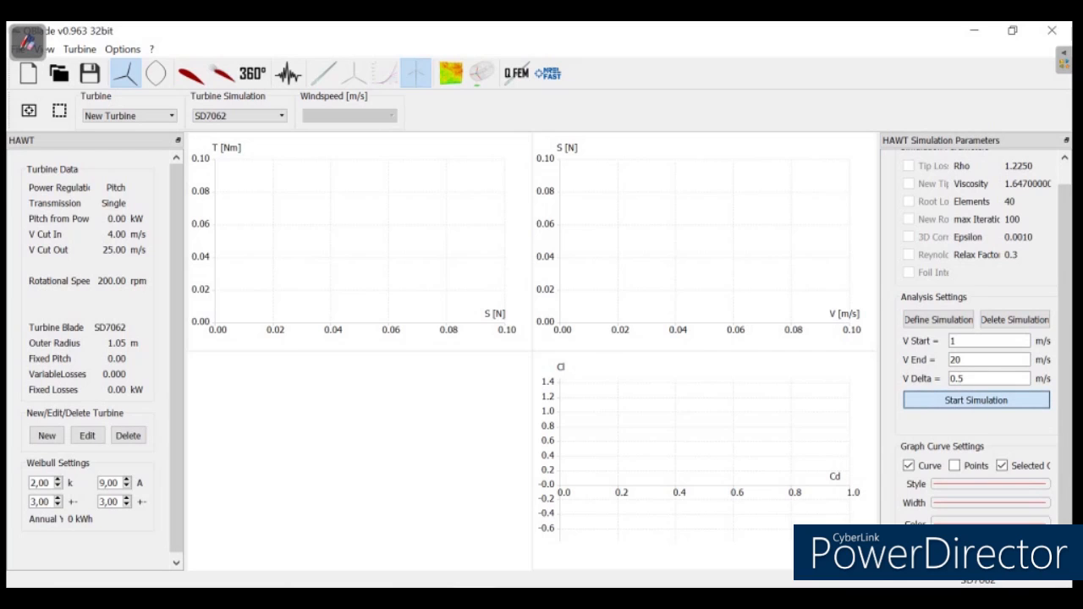
{"action": "left_click", "coordinate": [975, 400]}
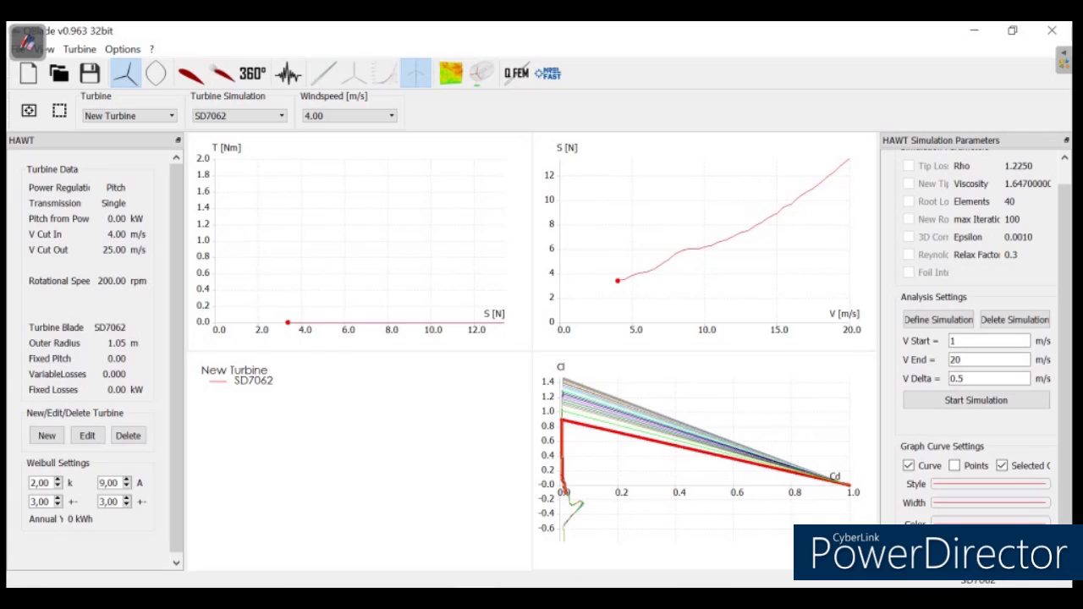
{"action": "left_click", "coordinate": [348, 115]}
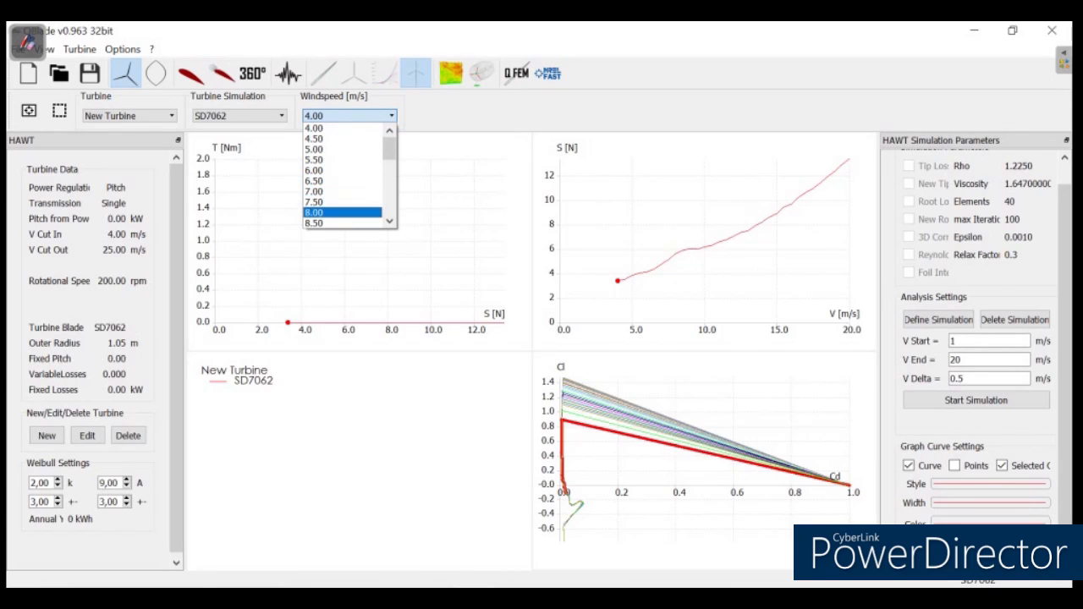
{"action": "left_click", "coordinate": [342, 212]}
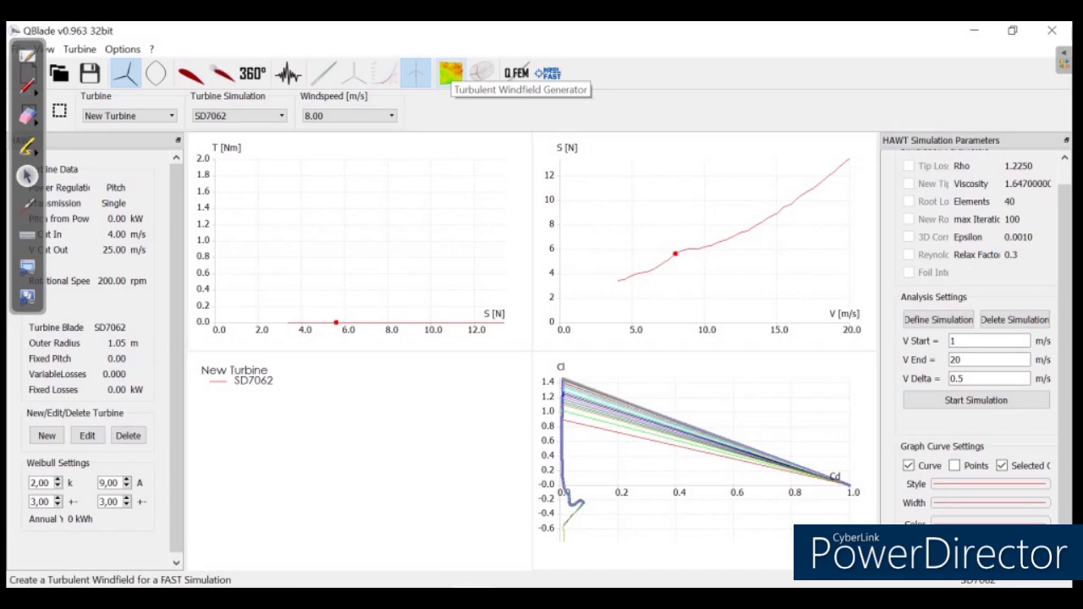
Step: Generate a turbulent windfield named TYPE1 with the default windfield and simulation parameters, and display it at timestep 35
{"action": "left_click", "coordinate": [450, 74]}
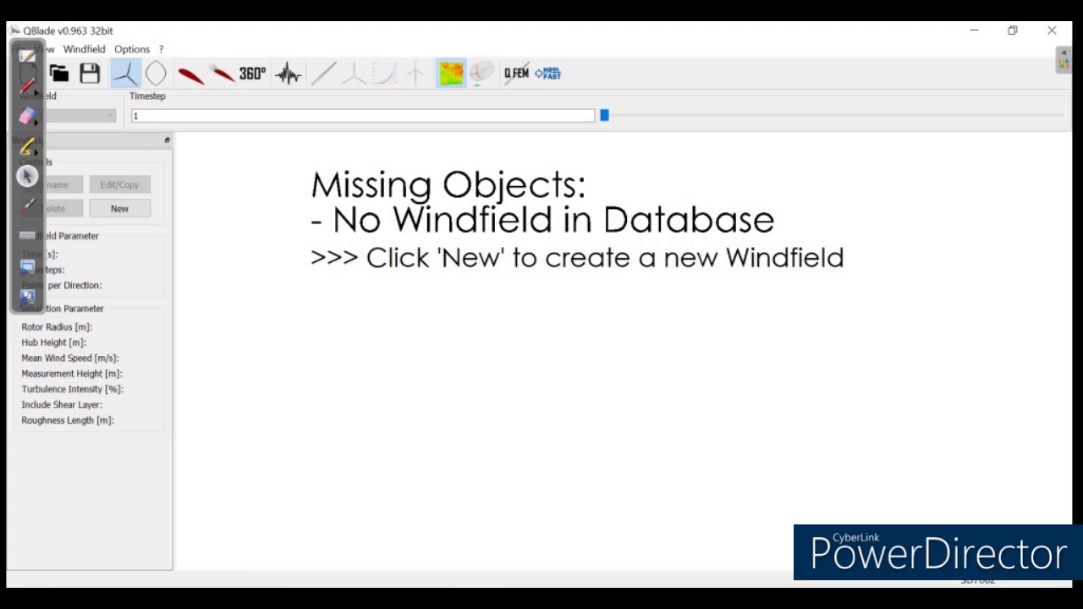
{"action": "left_click", "coordinate": [119, 208]}
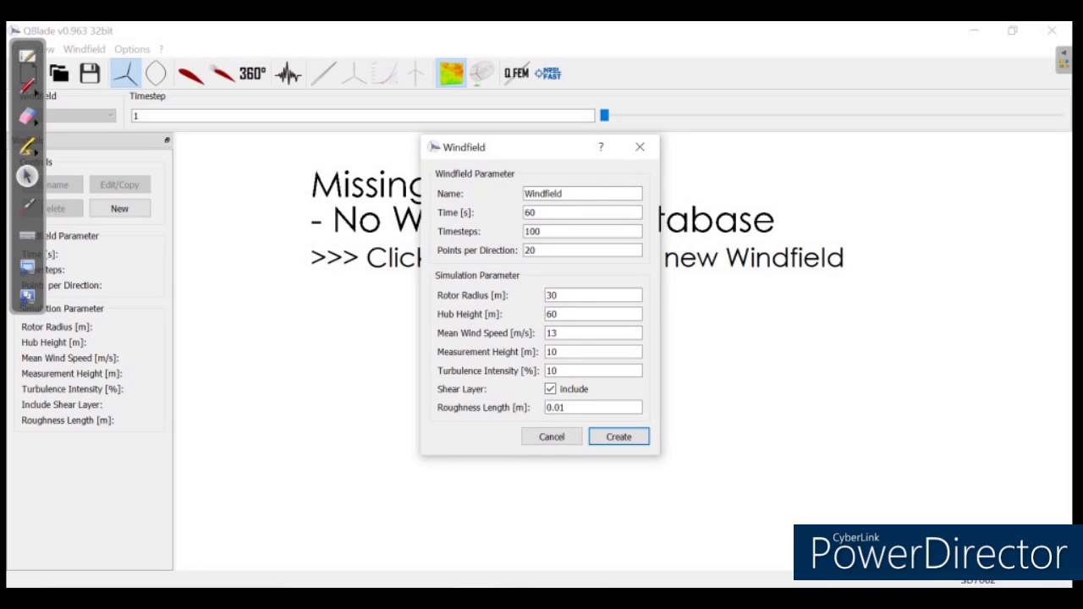
{"action": "left_click_drag", "start_coordinate": [563, 194], "coordinate": [523, 193]}
{"action": "left_click", "coordinate": [524, 193]}
{"action": "key", "text": "ctrl+a"}
{"action": "type", "text": "TYPE1"}
{"action": "left_click", "coordinate": [540, 231]}
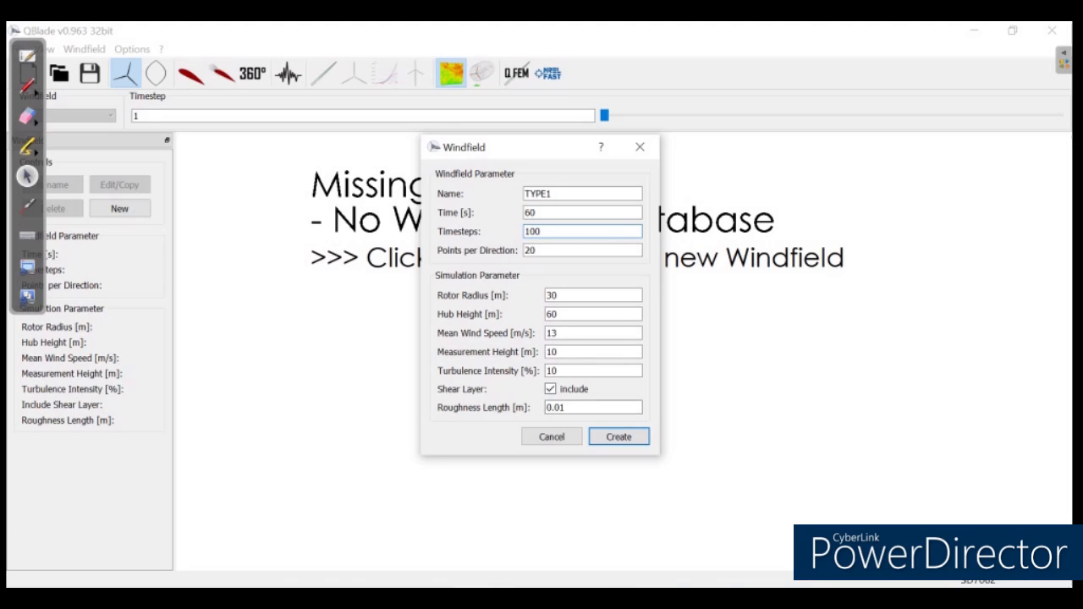
{"action": "left_click", "coordinate": [618, 437]}
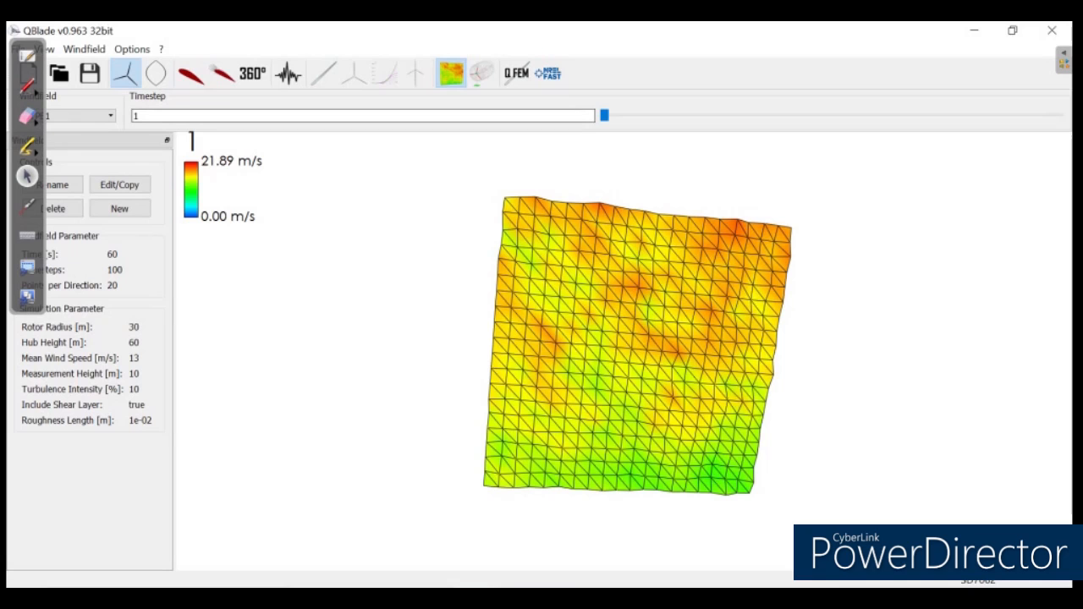
{"action": "left_click_drag", "start_coordinate": [604, 115], "coordinate": [760, 115]}
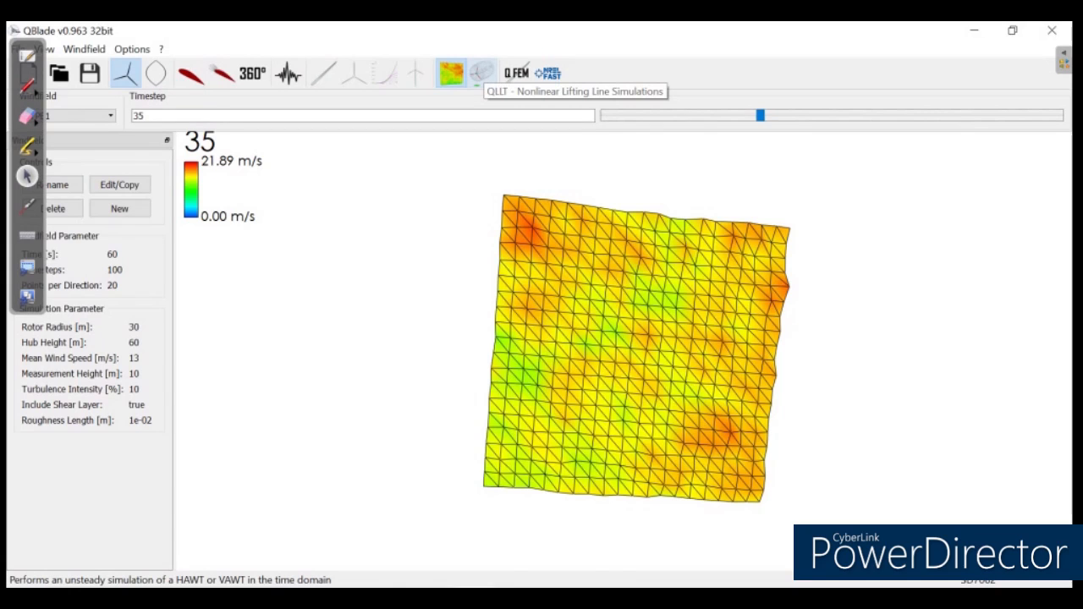
Step: Create a nonlinear lifting line simulation with the SD7062 rotor and the turbulent windfield TYPE1, keeping the other default settings
{"action": "left_click", "coordinate": [481, 74]}
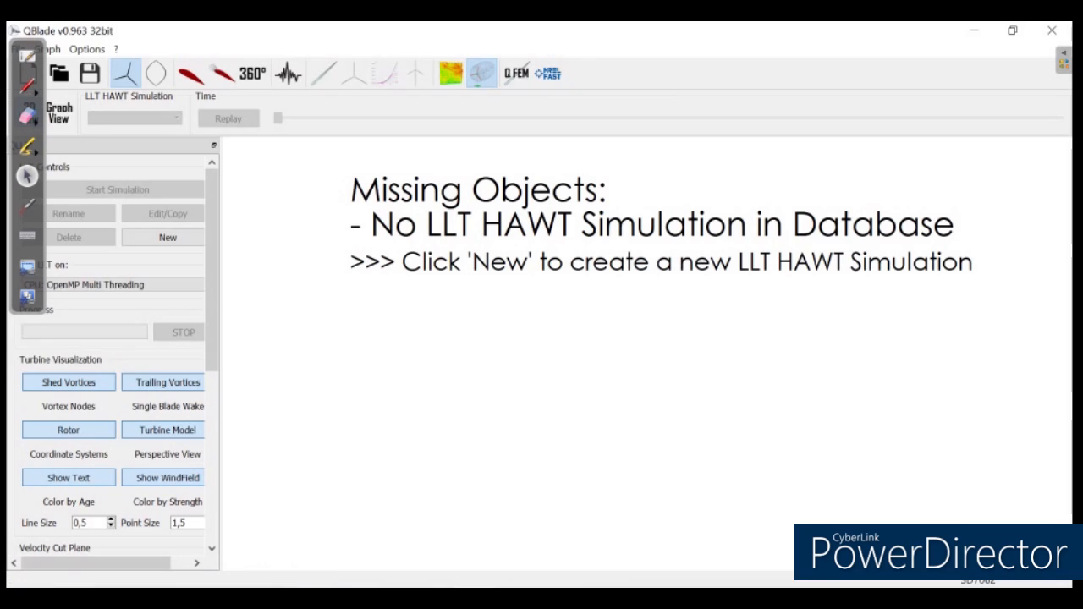
{"action": "left_click", "coordinate": [168, 236]}
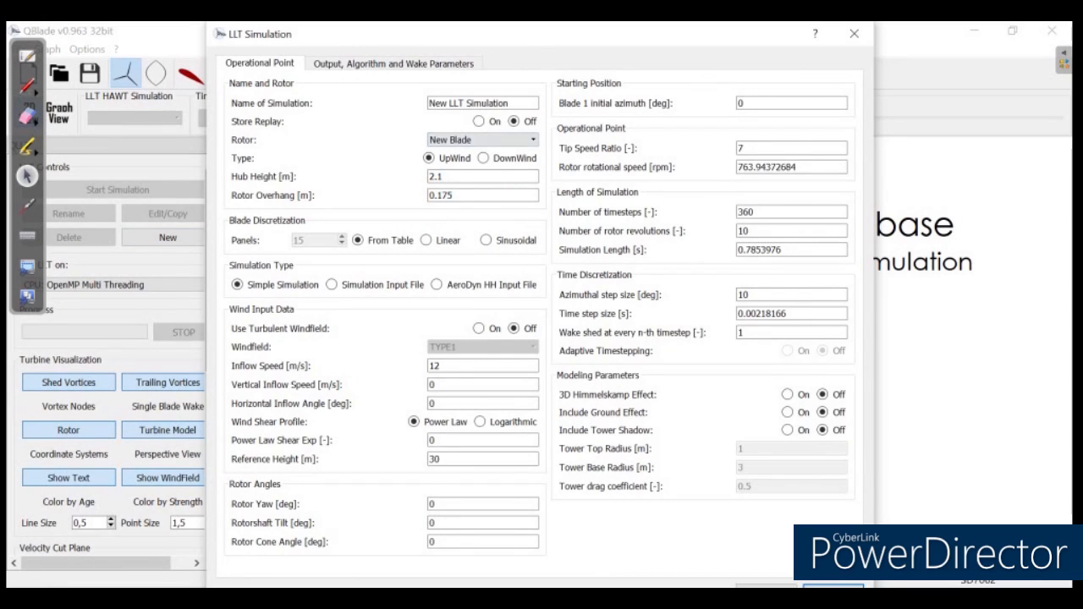
{"action": "left_click", "coordinate": [482, 139]}
{"action": "left_click", "coordinate": [483, 162]}
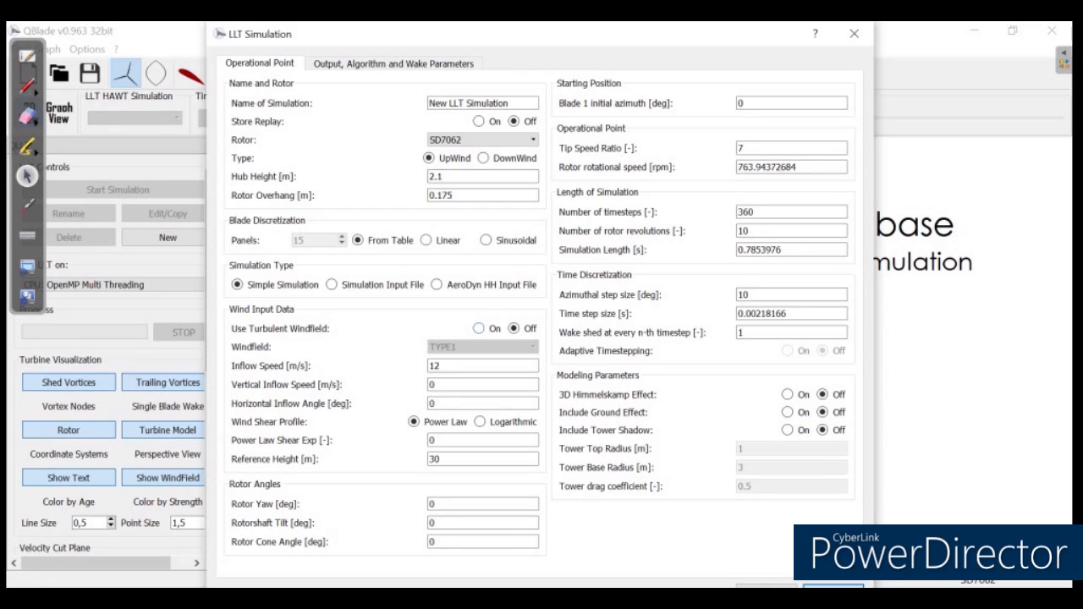
{"action": "left_click", "coordinate": [479, 328]}
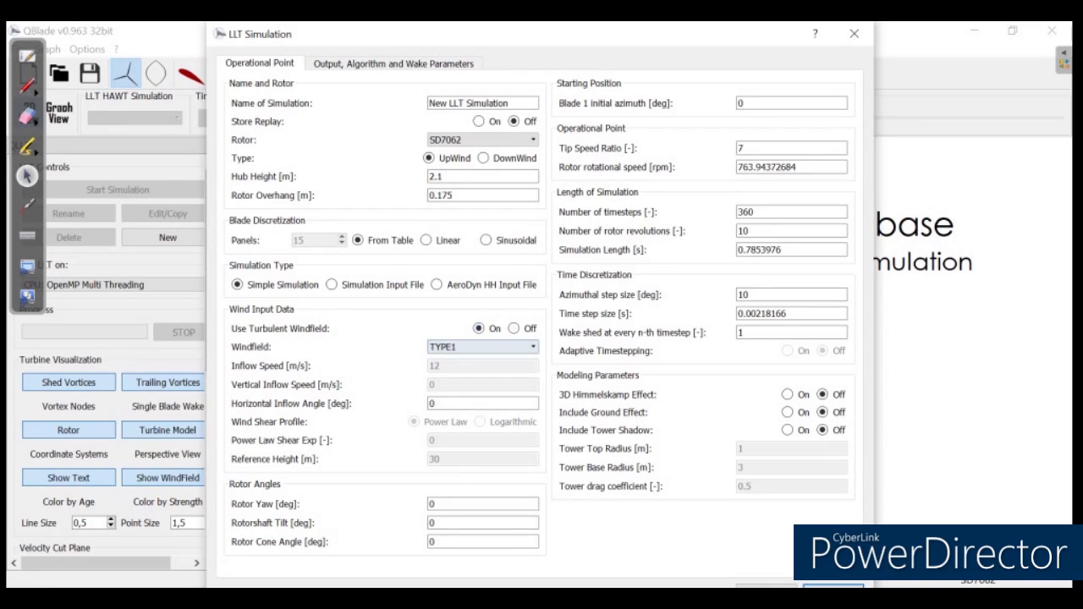
{"action": "left_click", "coordinate": [482, 347]}
{"action": "left_click", "coordinate": [482, 347]}
{"action": "left_click", "coordinate": [482, 347]}
{"action": "left_click", "coordinate": [482, 347]}
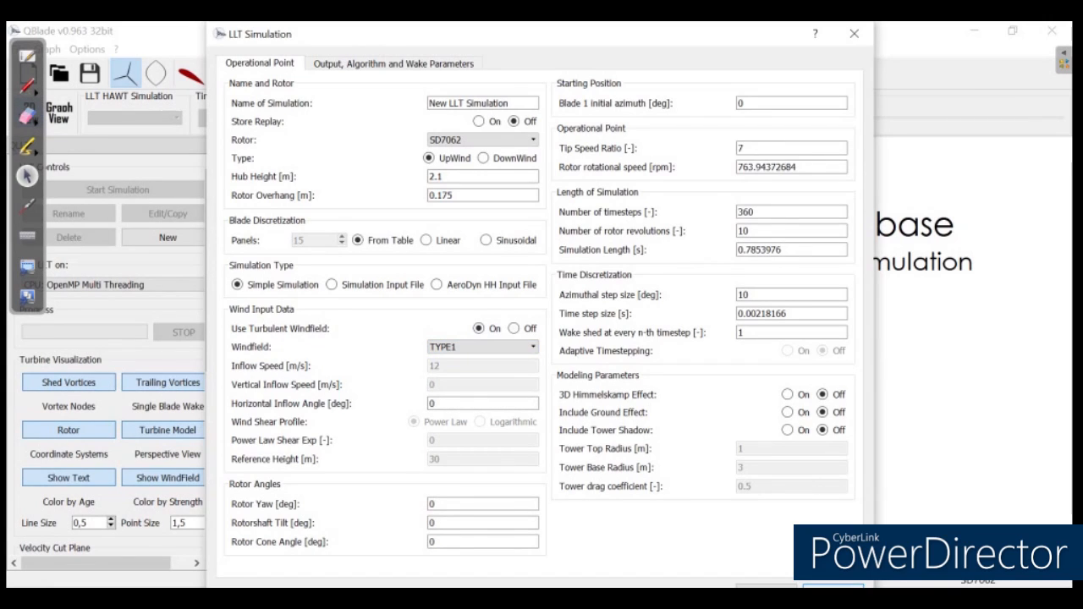
{"action": "key", "text": "Return"}
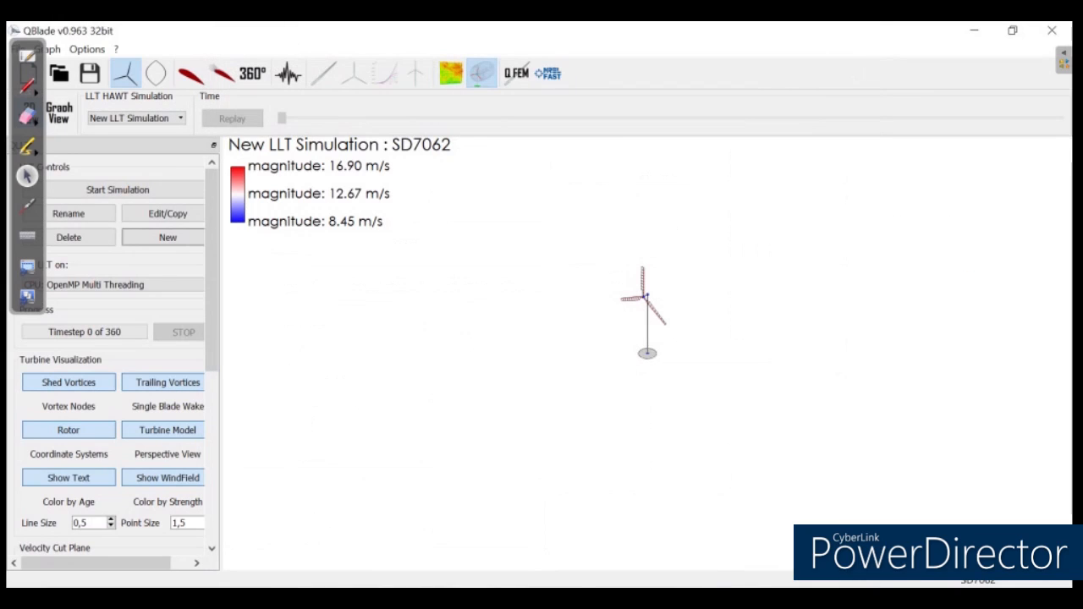
Step: Run the lifting line simulation of the SD7062 rotor in the turbulent windfield and stop it at about timestep 314
{"action": "middle_click_drag", "start_coordinate": [646, 295], "coordinate": [643, 291]}
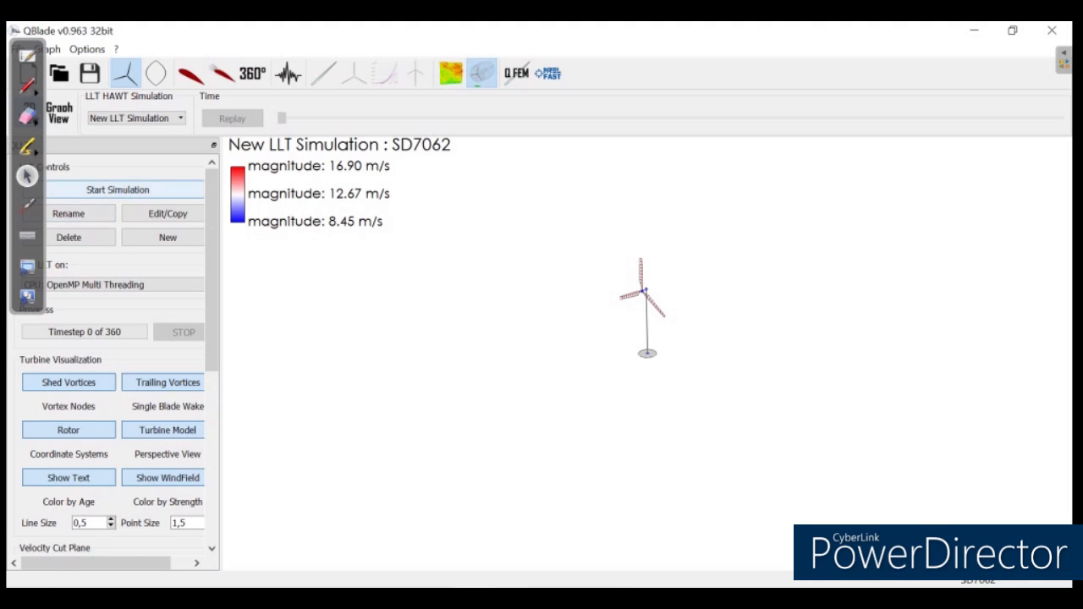
{"action": "left_click", "coordinate": [118, 189]}
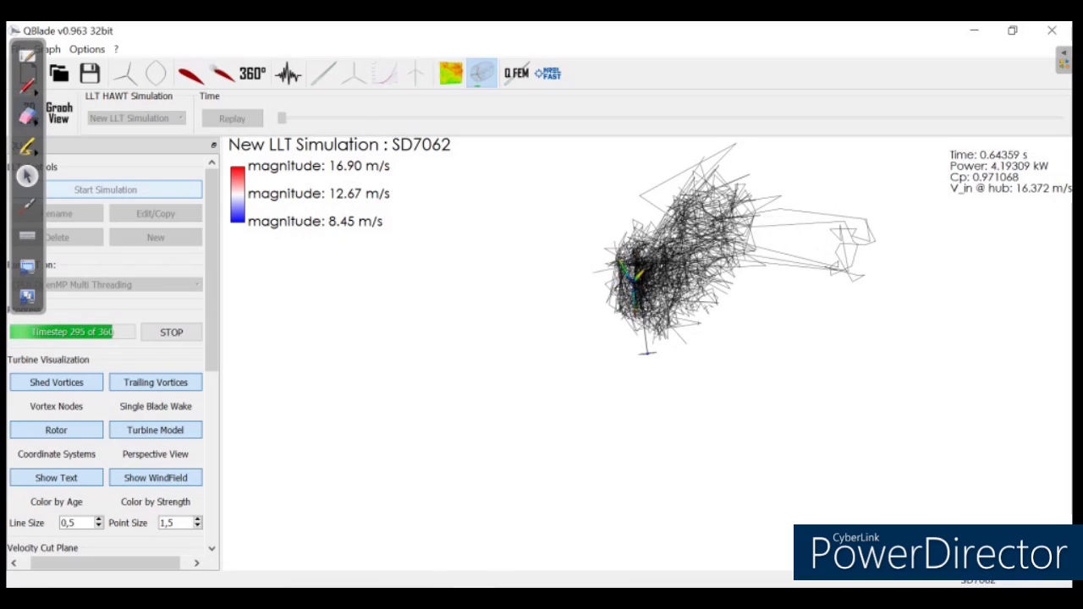
{"action": "left_click", "coordinate": [171, 331]}
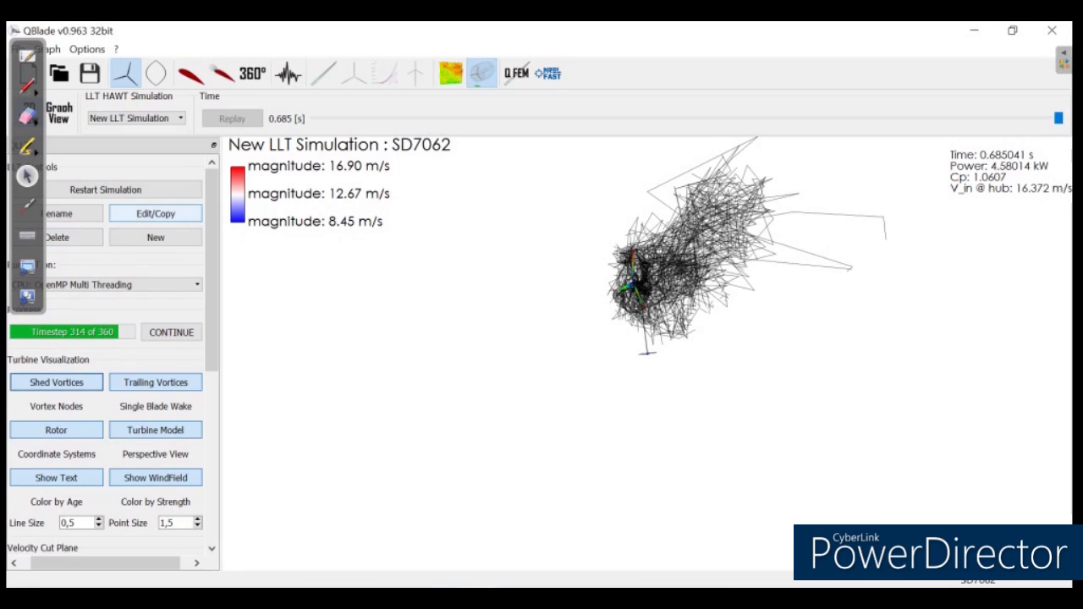
Step: Edit a copy of the lifting line simulation with the turbulent windfield turned off and the inflow speed set to 30 m/s
{"action": "left_click", "coordinate": [156, 214]}
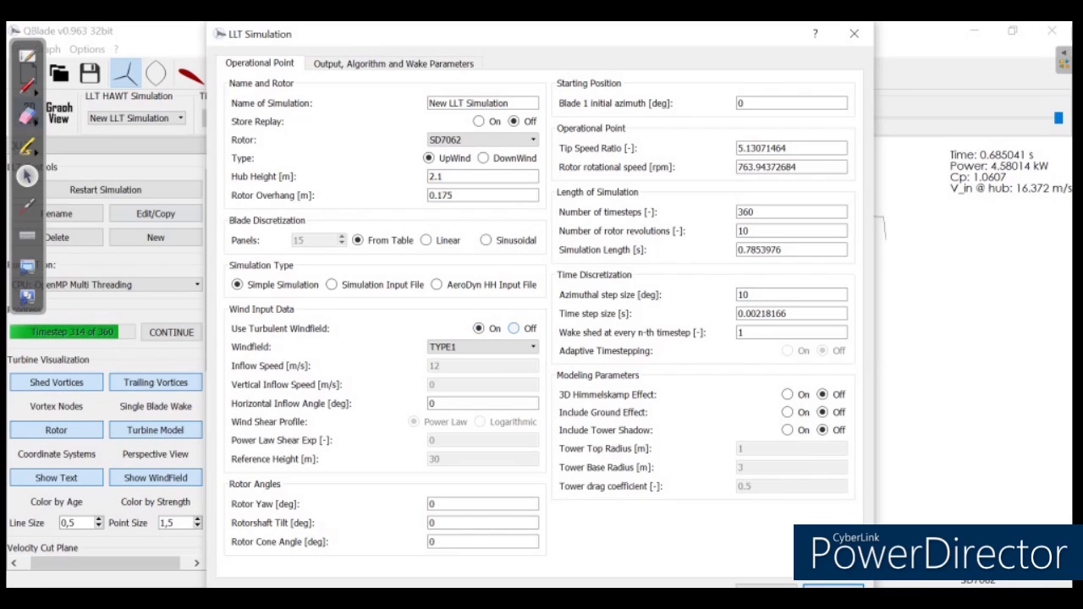
{"action": "left_click", "coordinate": [514, 329]}
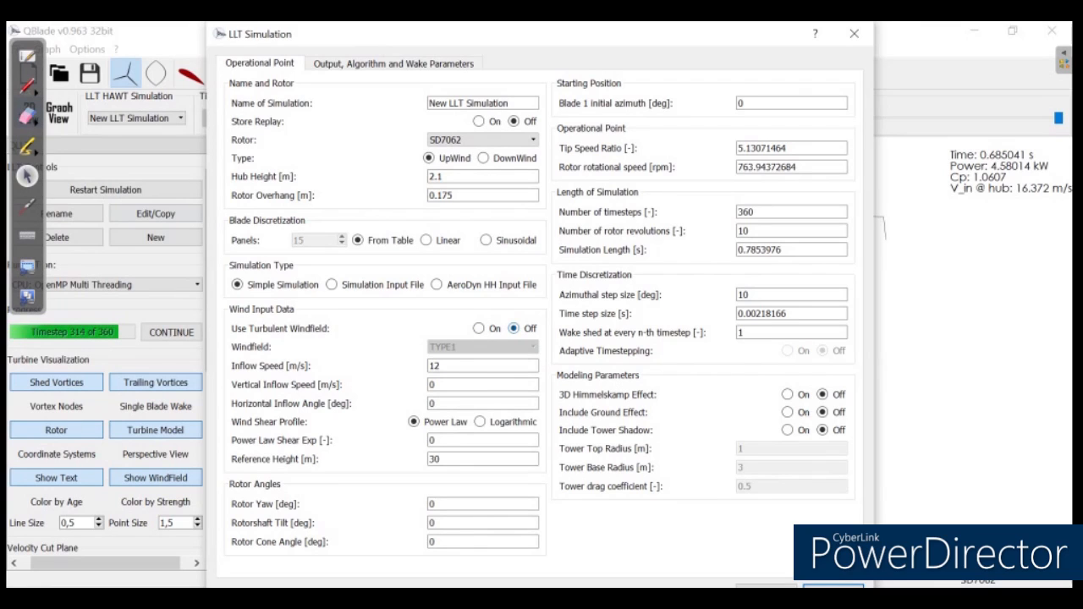
{"action": "key", "text": "BackSpace"}
{"action": "key", "text": "BackSpace"}
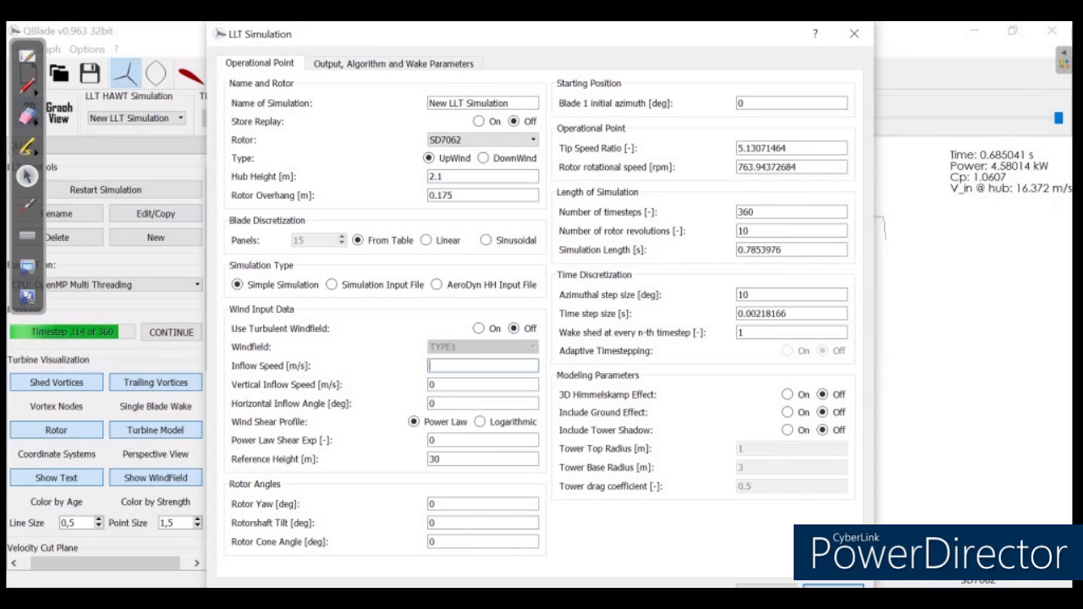
{"action": "type", "text": "30"}
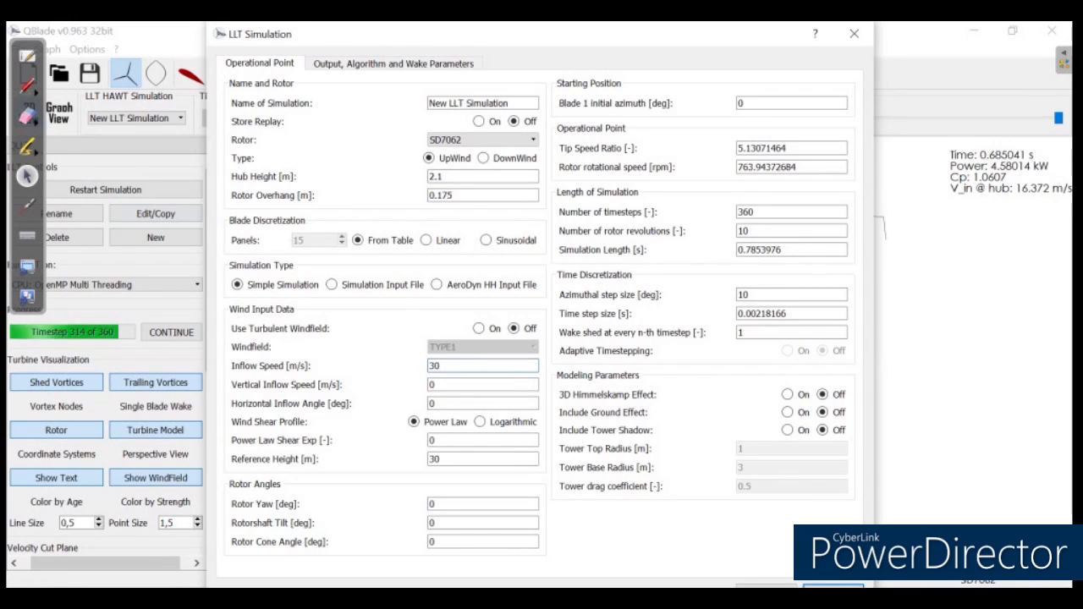
{"action": "key", "text": "Return"}
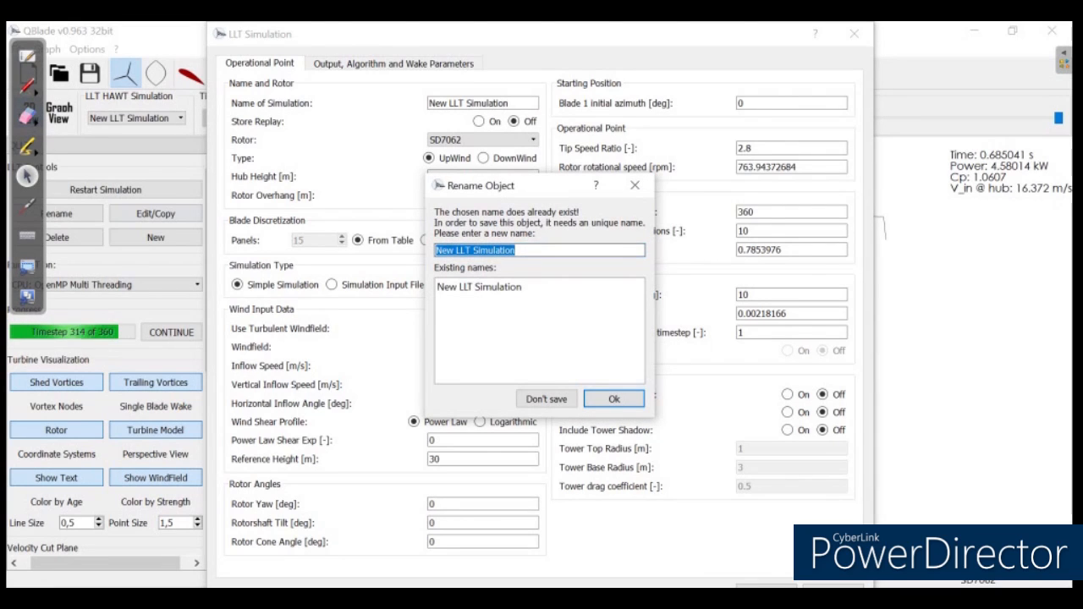
Step: Save the copied simulation under the name SD7062 TYPE 2 and start it
{"action": "type", "text": "S"}
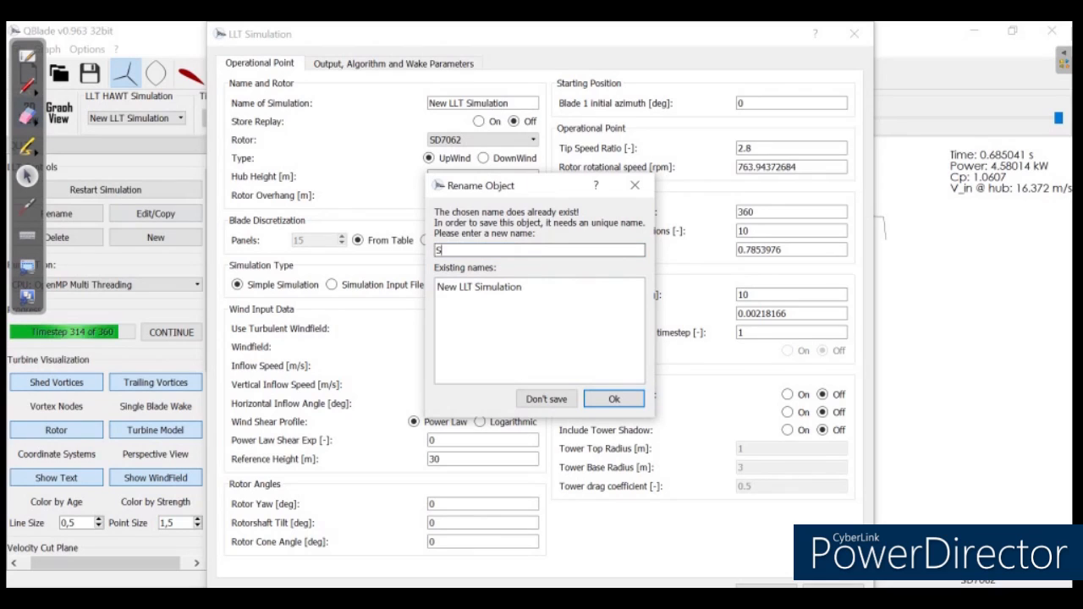
{"action": "type", "text": "D7062 "}
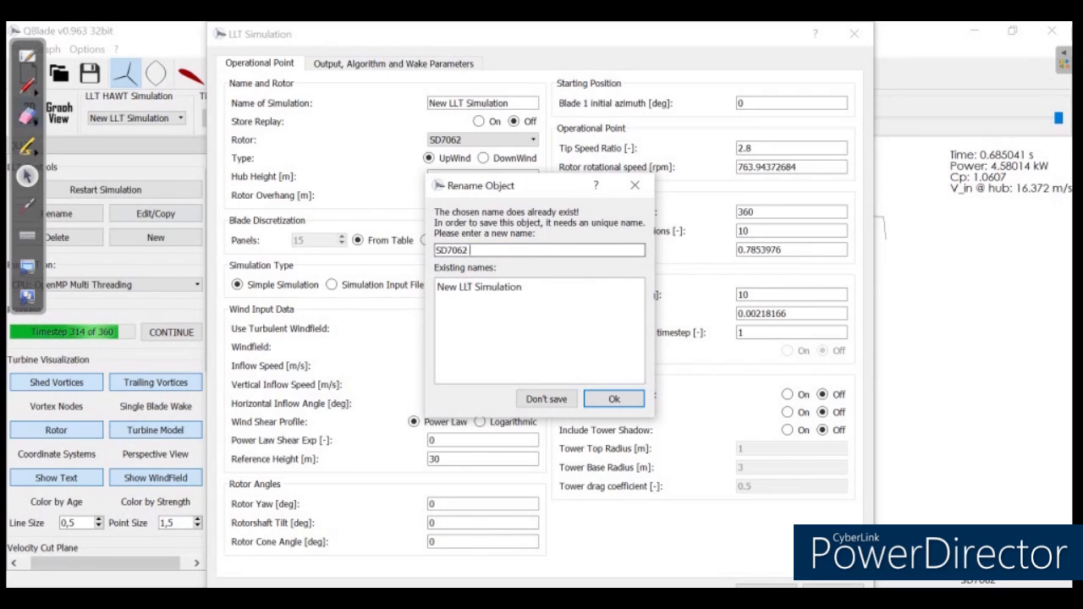
{"action": "type", "text": "TYPE 2"}
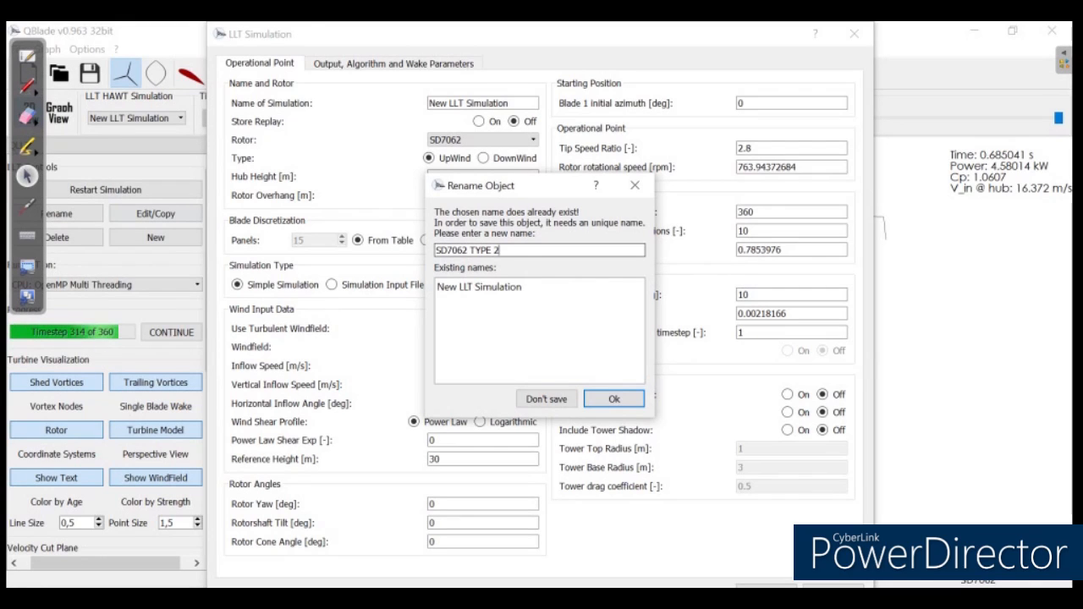
{"action": "key", "text": "Return"}
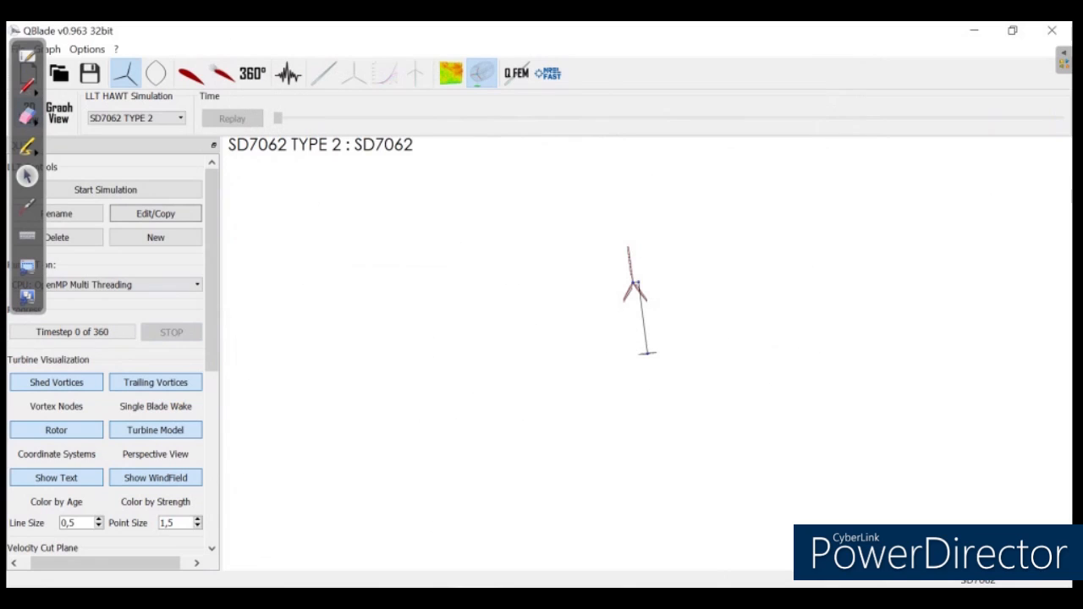
{"action": "left_click", "coordinate": [105, 190]}
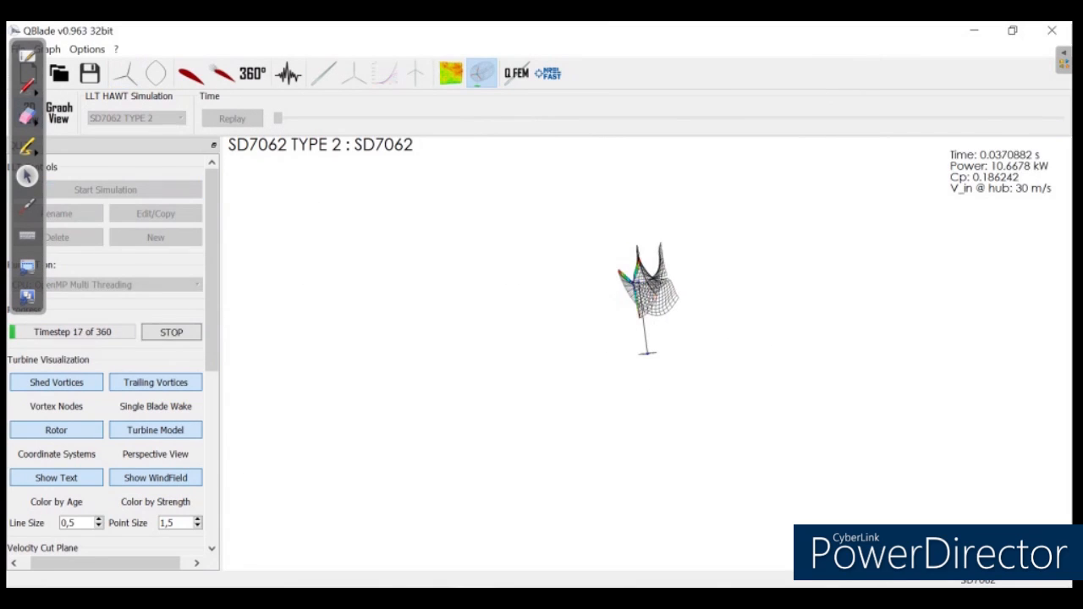